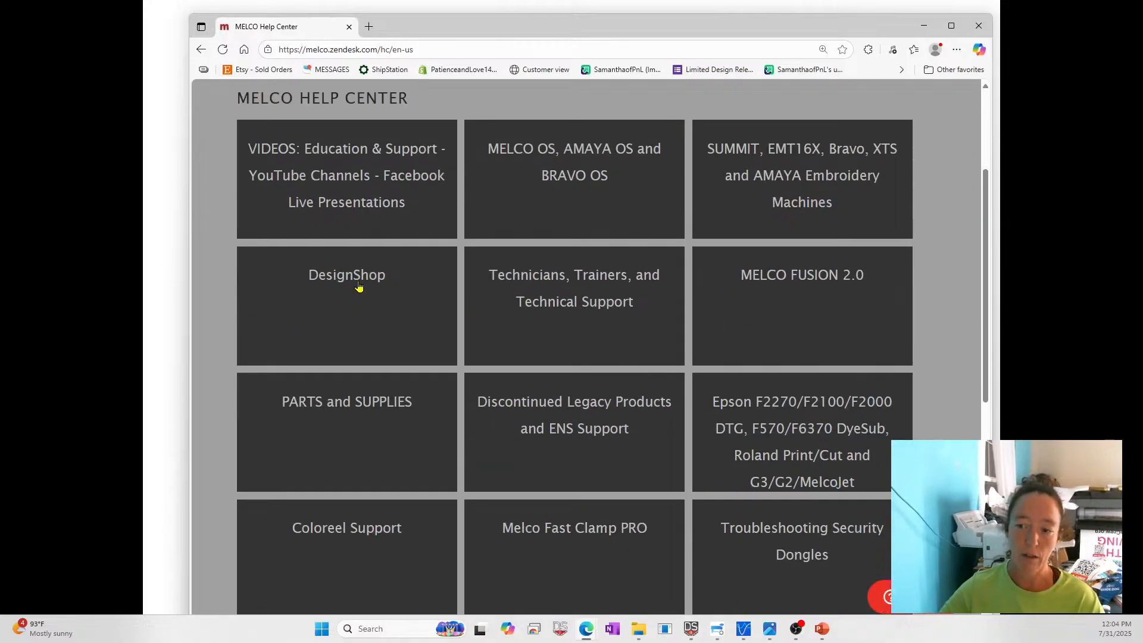
# - Open the DesignShop Talk - Episodes and Topics article in the DesignShop help section and look through its dated episode topics
pyautogui.click(357, 276)
pyautogui.click(341, 384)
pyautogui.scroll(-4, 643, 332)
pyautogui.scroll(-20, 643, 333)
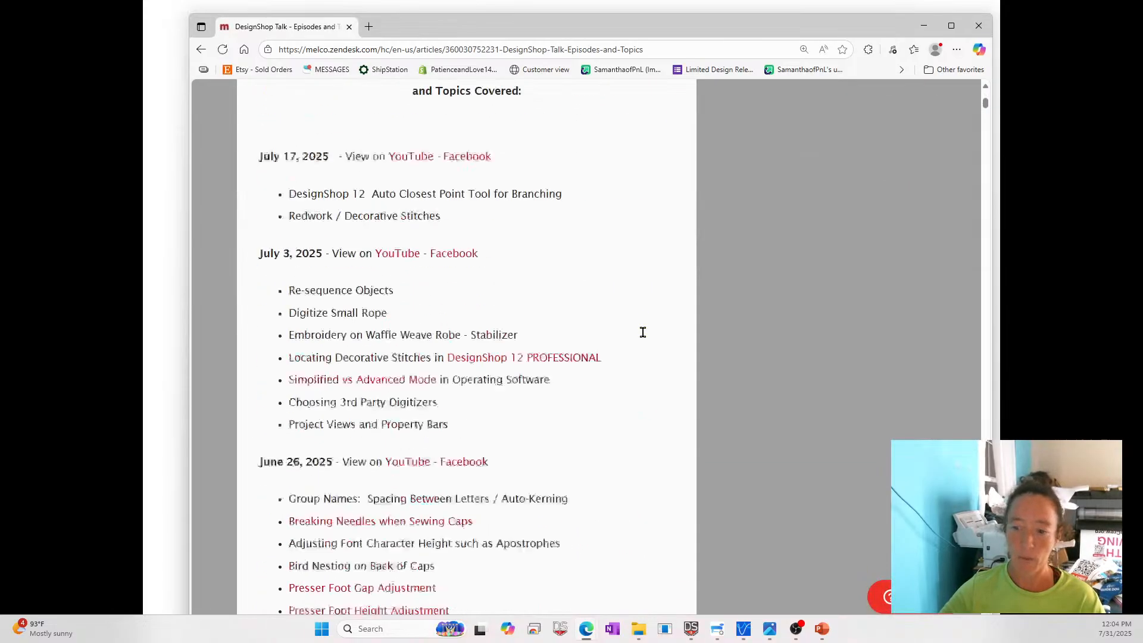
pyautogui.scroll(-10, 642, 332)
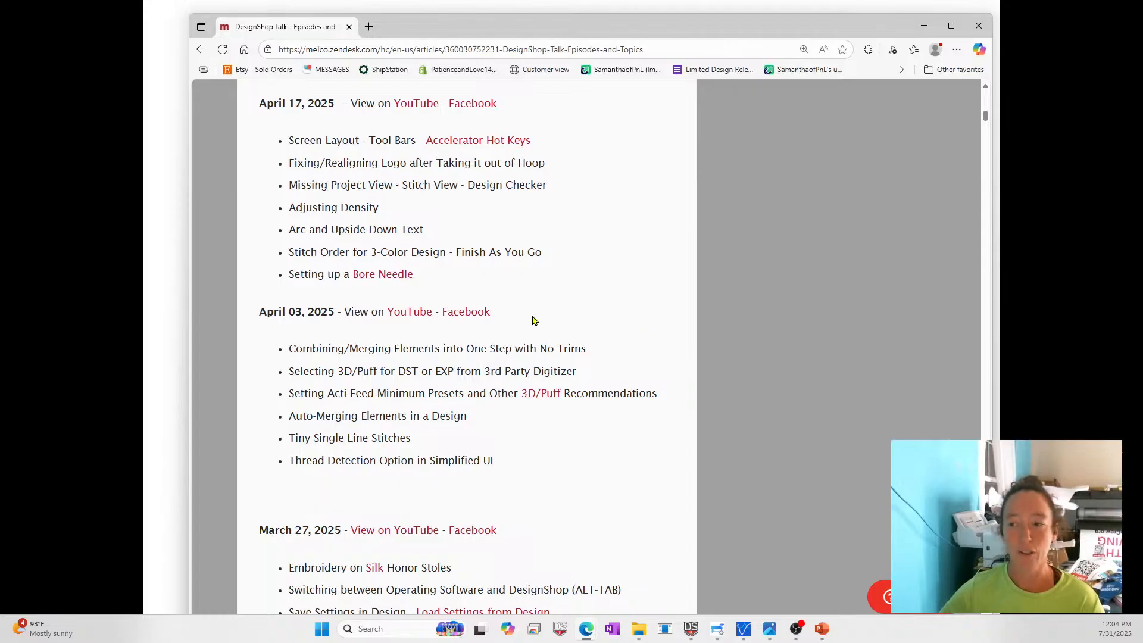
# - Return to the MELCO Help Center home page, then bring back the Questions slide
pyautogui.click(201, 49)
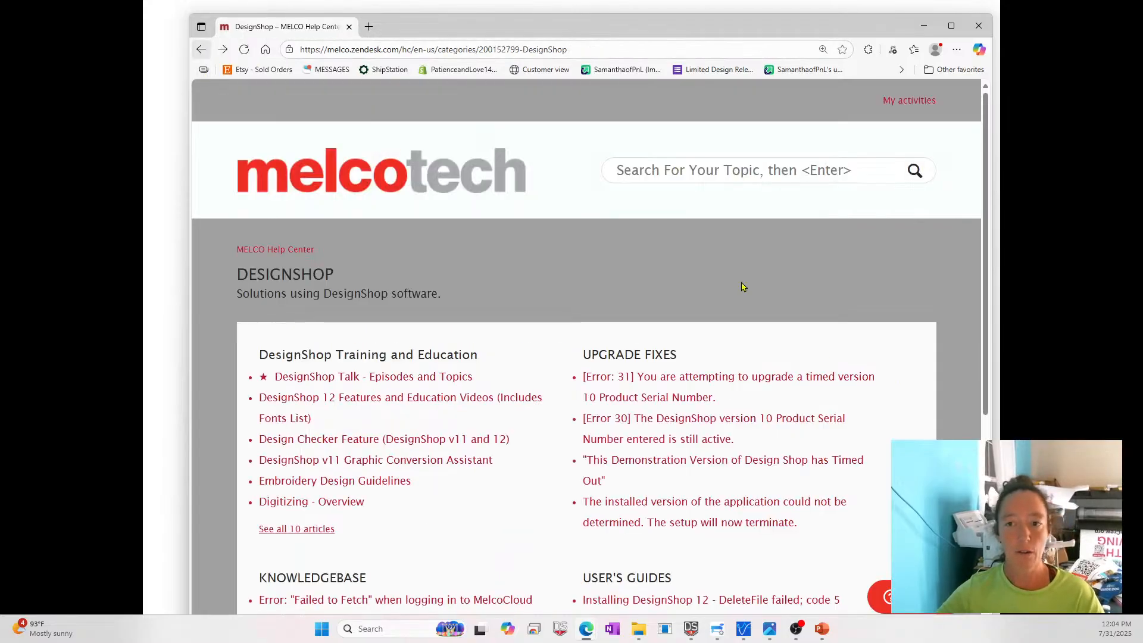
pyautogui.click(202, 49)
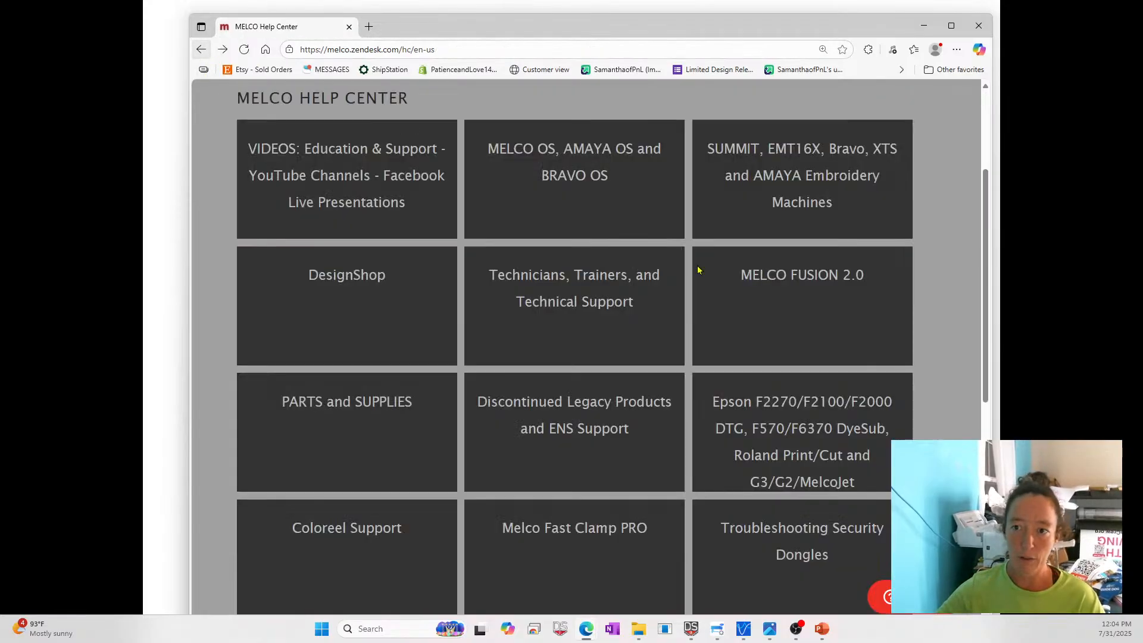
pyautogui.scroll(3, 480, 140)
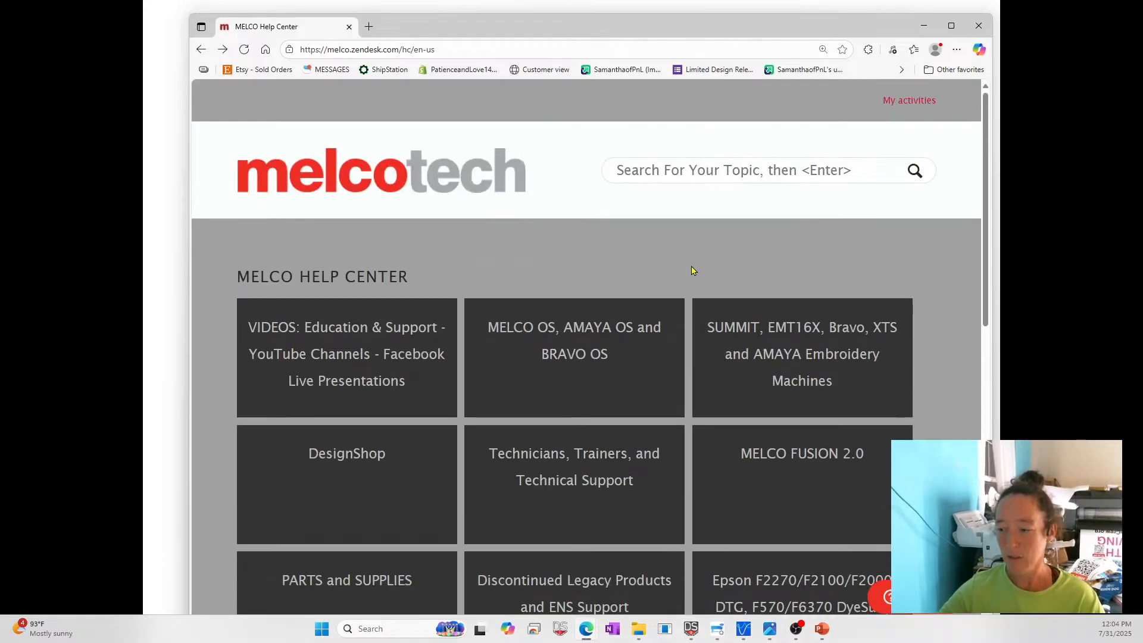
pyautogui.click(140, 83)
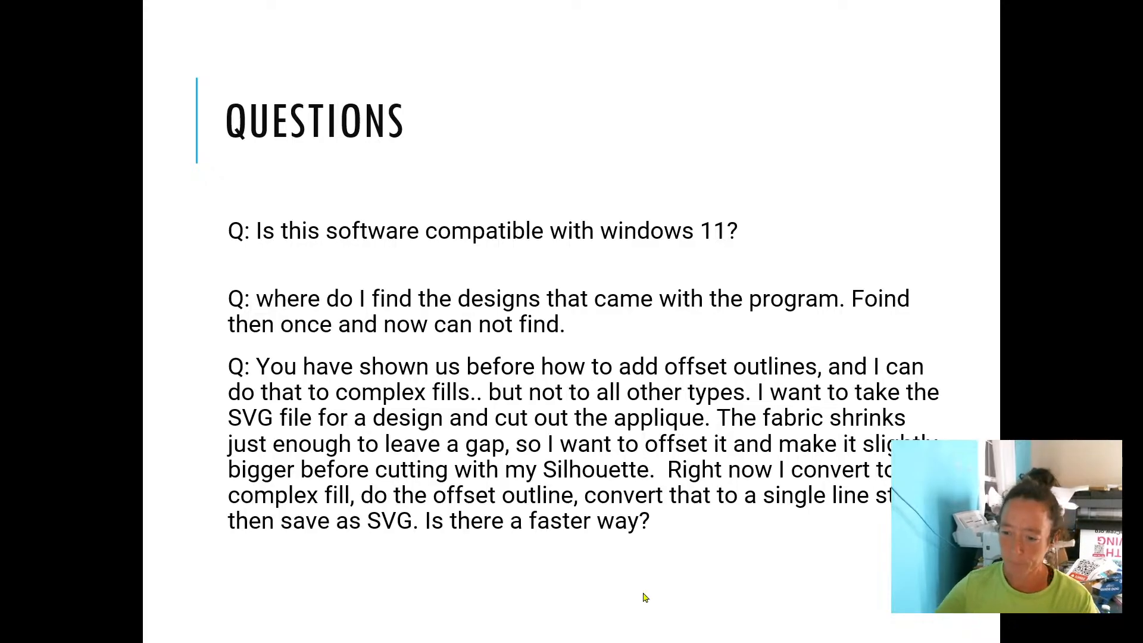
# - Switch to File Explorer, open the Designs folder on Local Disk (C:) and check its Legacy Designs subfolder
pyautogui.hotkey('alt', 'Tab')
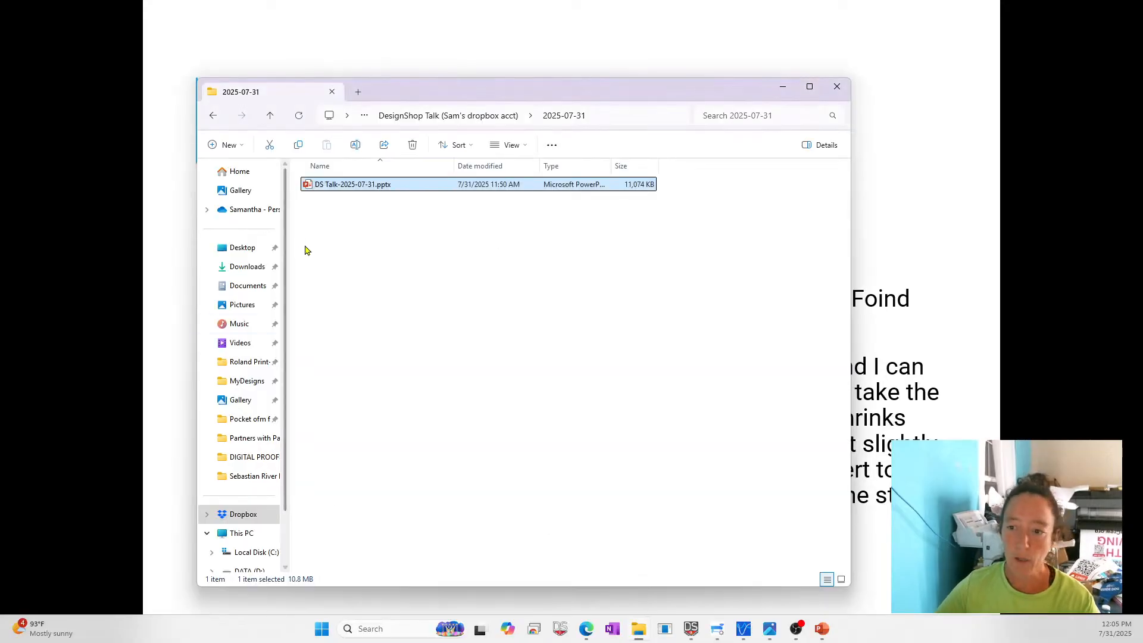
pyautogui.click(237, 535)
pyautogui.click(244, 549)
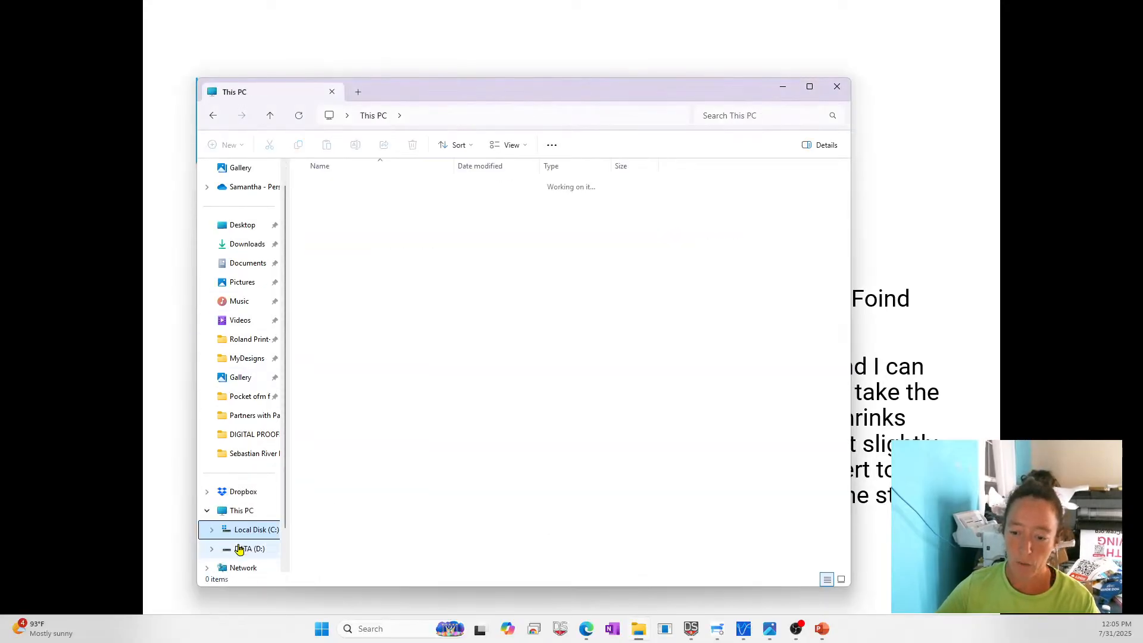
pyautogui.click(329, 221)
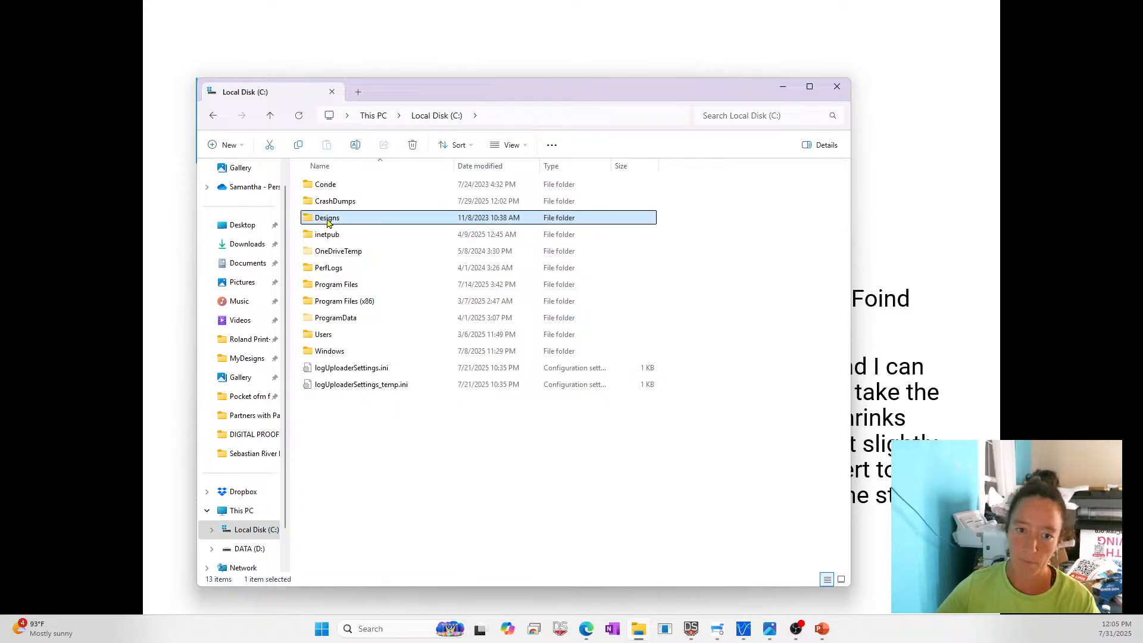
pyautogui.doubleClick(311, 220)
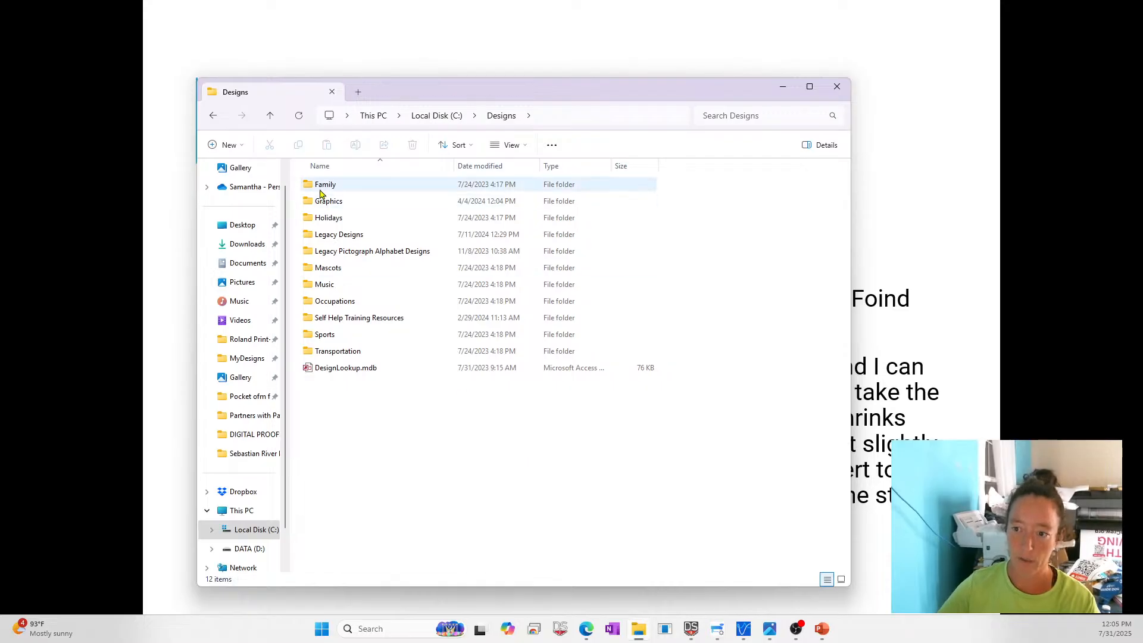
pyautogui.doubleClick(329, 234)
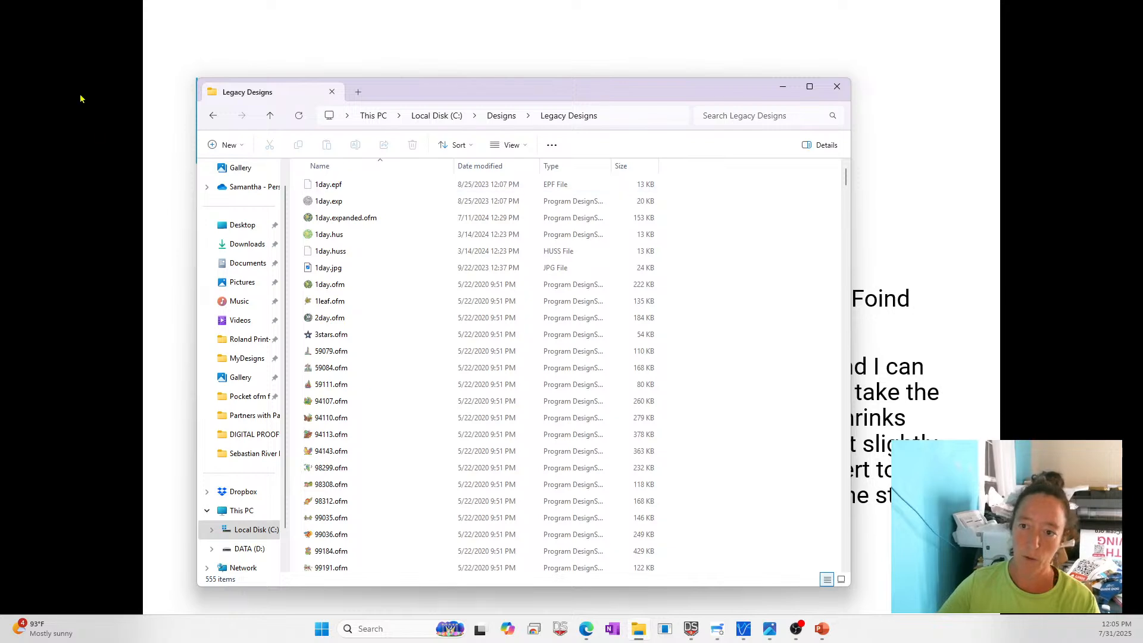
pyautogui.click(213, 117)
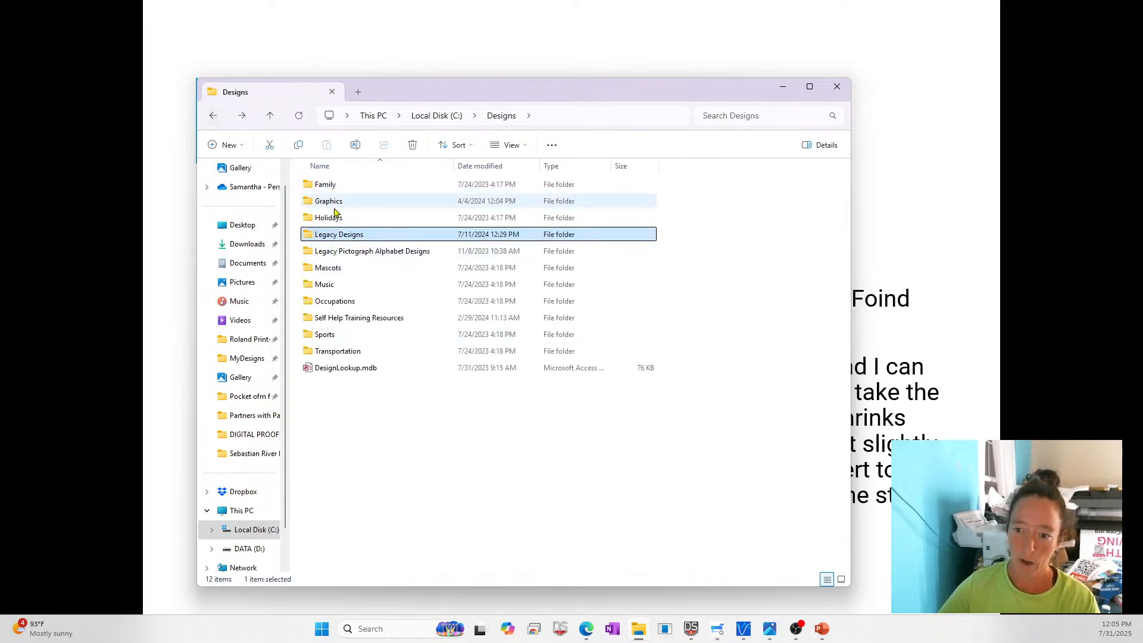
# - Open the Self Help Training Resources folder and look through its files
pyautogui.click(319, 320)
pyautogui.doubleClick(319, 321)
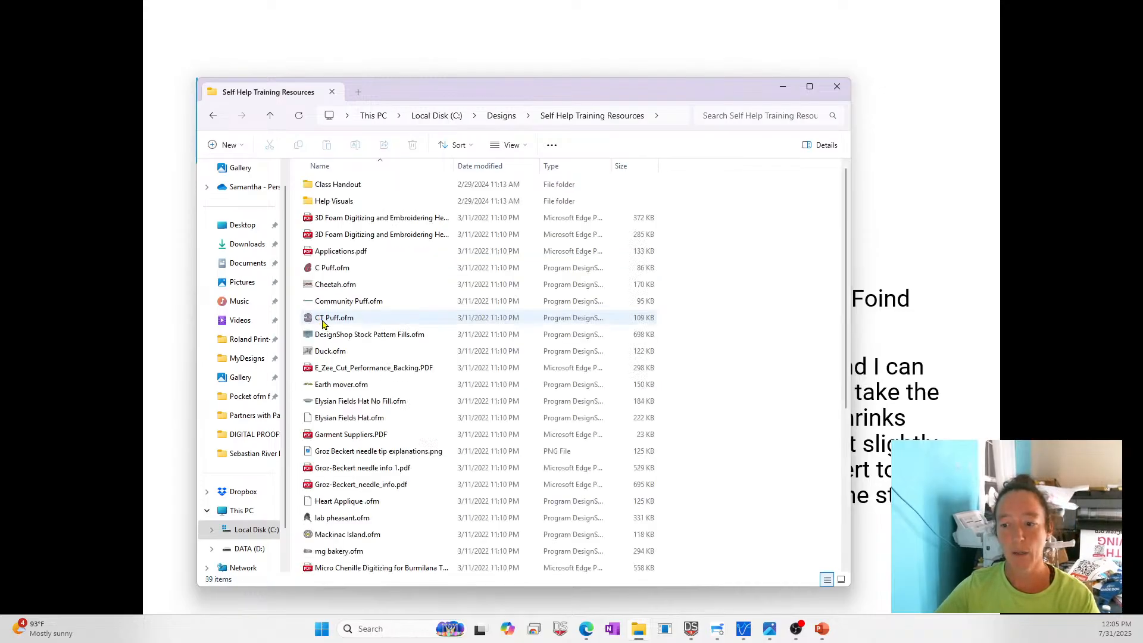
pyautogui.scroll(-1, 420, 238)
pyautogui.scroll(-2, 411, 333)
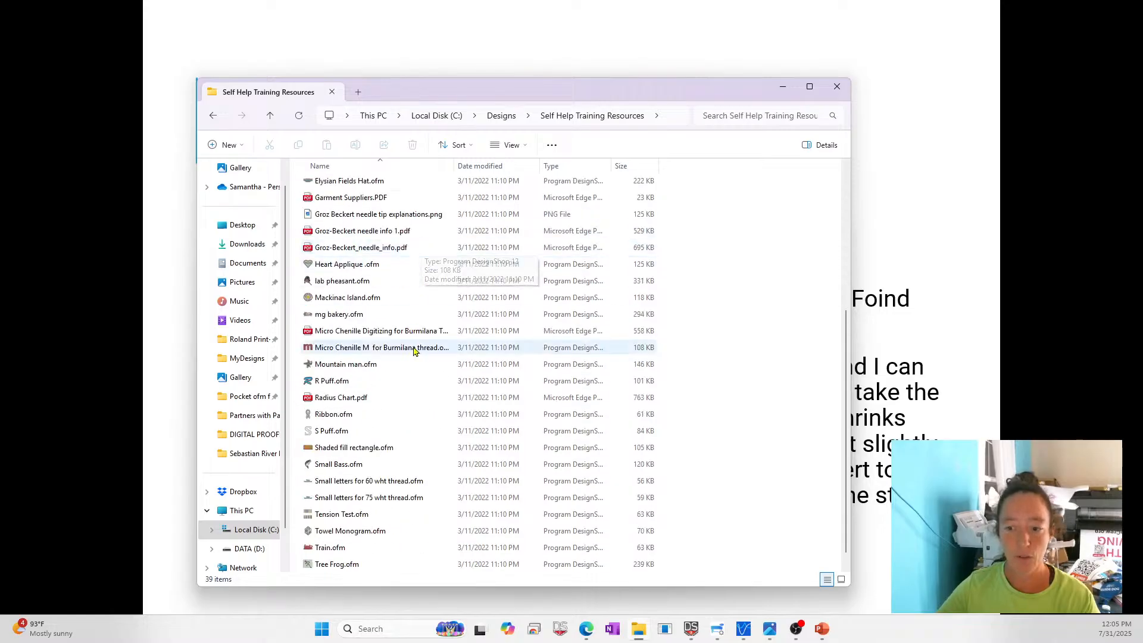
pyautogui.scroll(3, 456, 482)
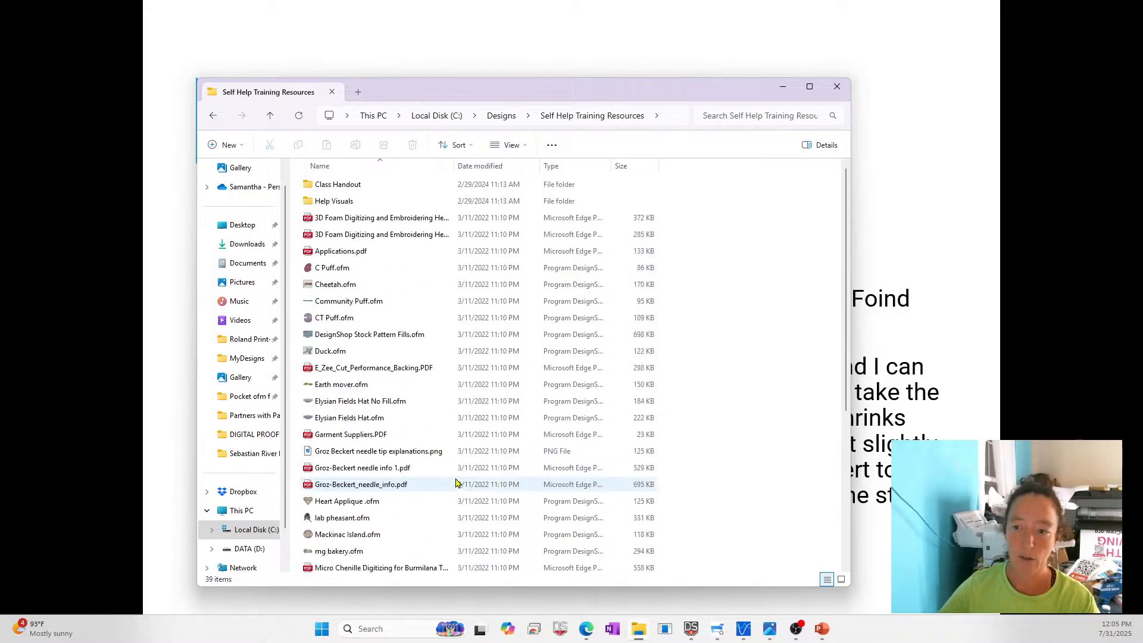
# - View the contents of the Help Visuals and Class Handout subfolders, returning to Self Help Training Resources
pyautogui.doubleClick(336, 204)
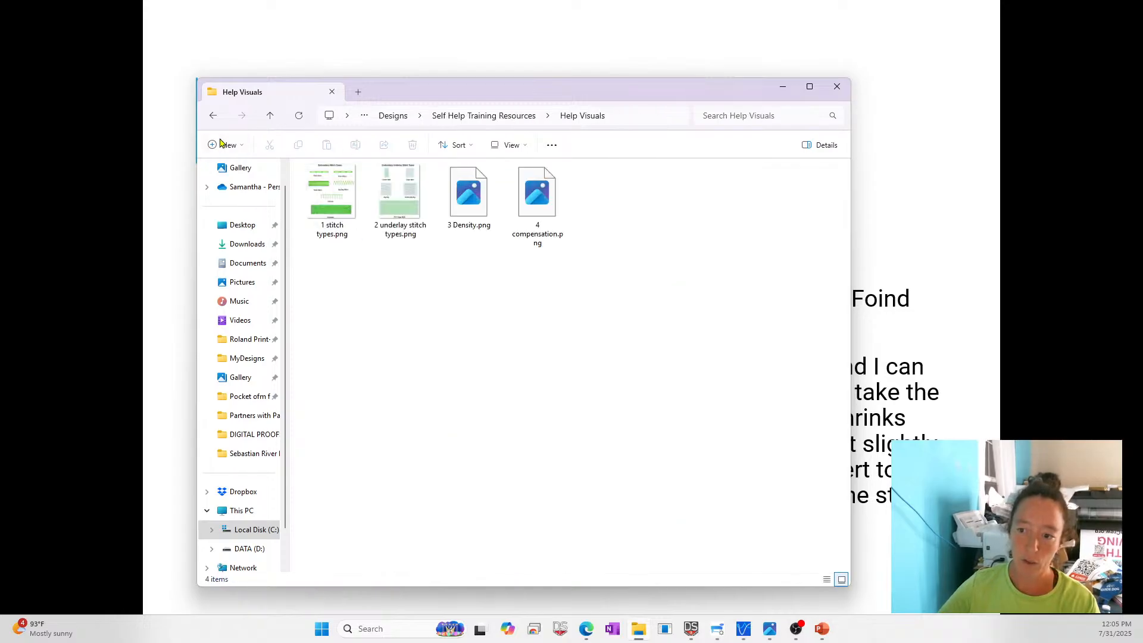
pyautogui.click(514, 115)
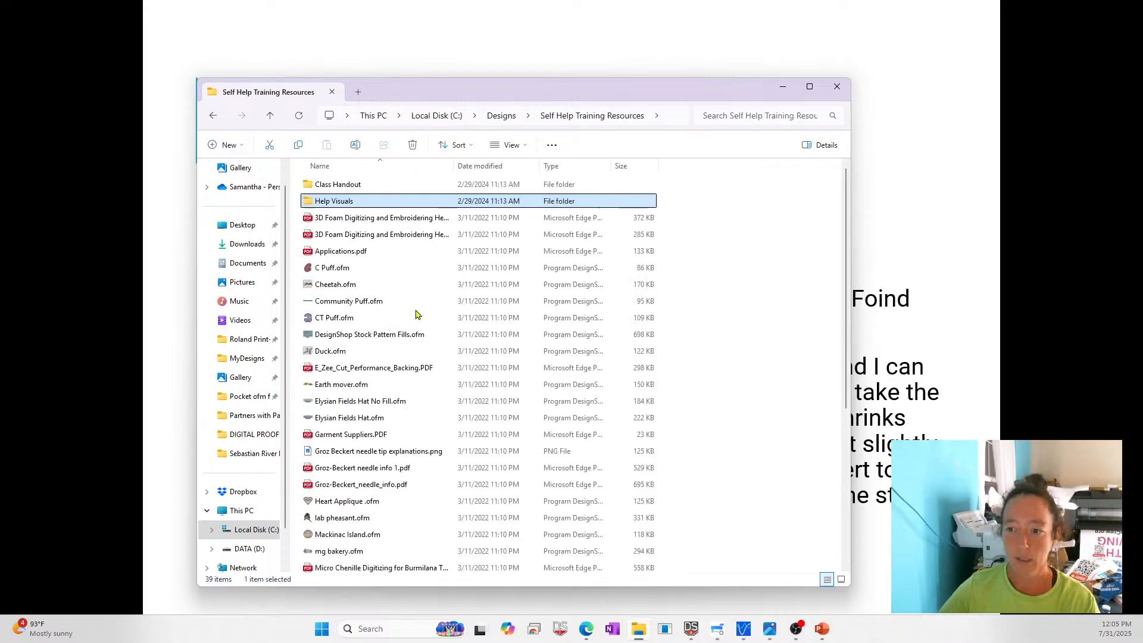
pyautogui.doubleClick(347, 186)
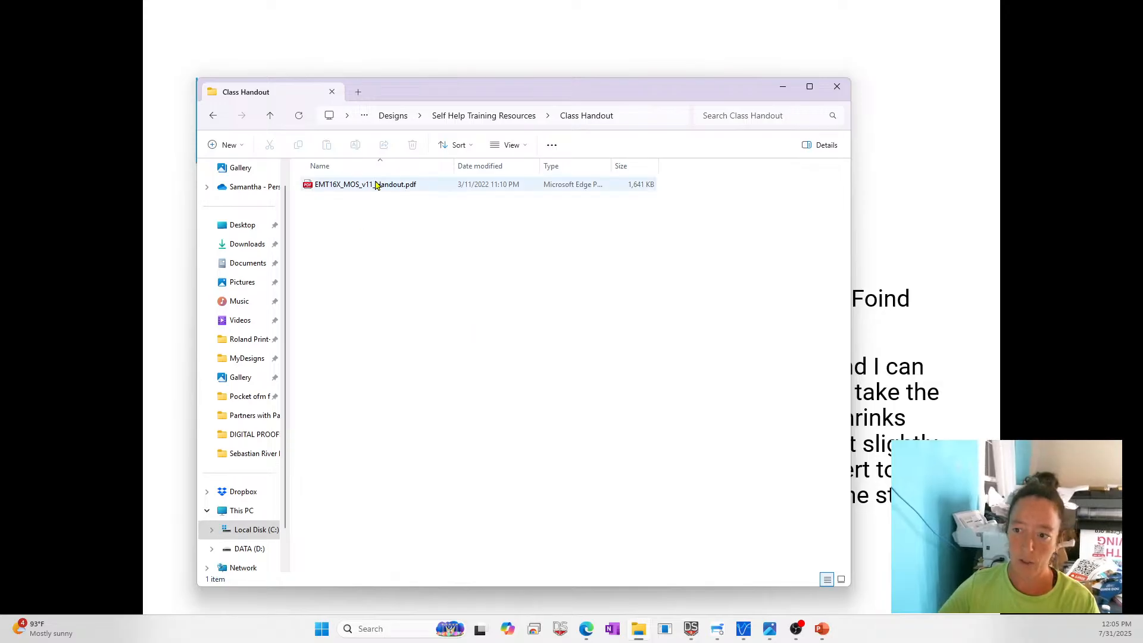
pyautogui.click(526, 119)
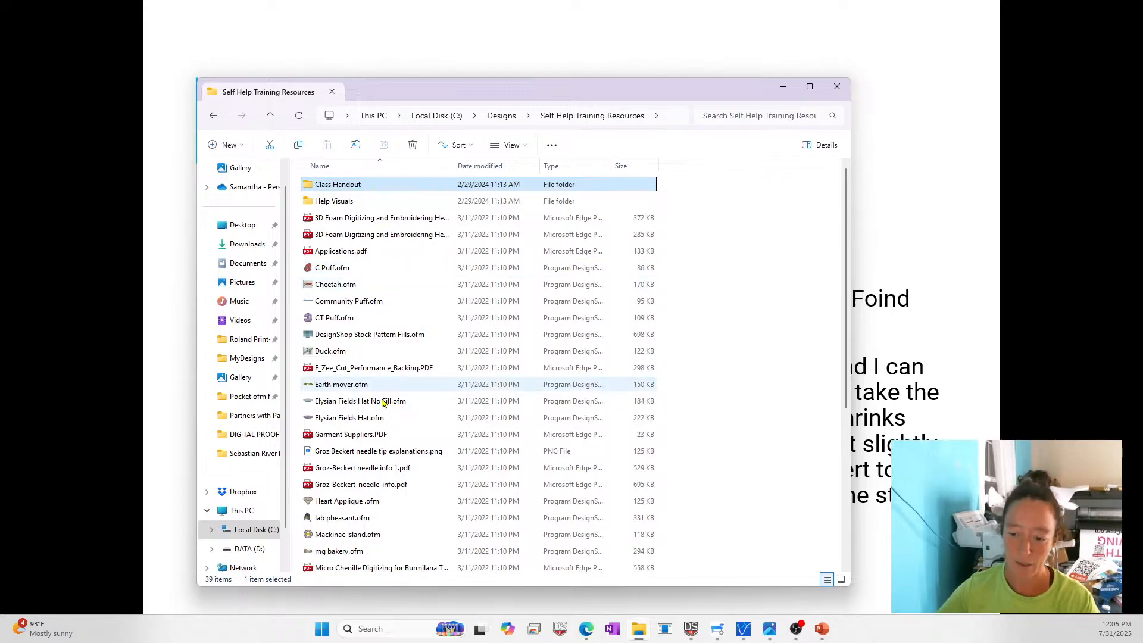
# - Look through the remaining training resource files, then return to the Designs folder and bring back the Questions slide
pyautogui.scroll(-1, 380, 303)
pyautogui.scroll(-4, 395, 248)
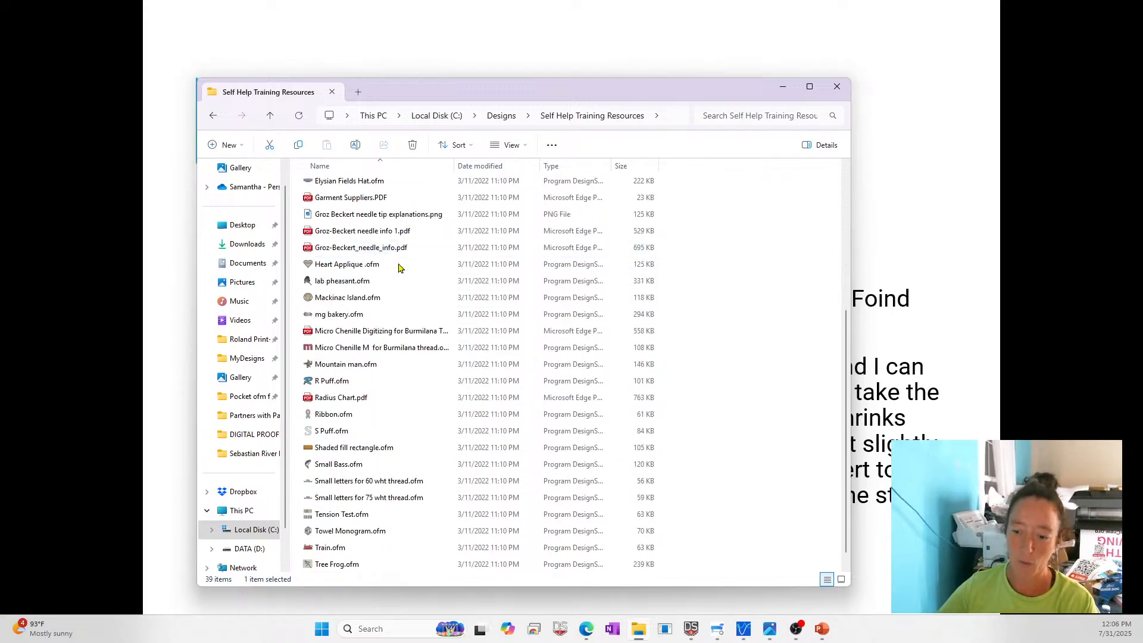
pyautogui.click(501, 118)
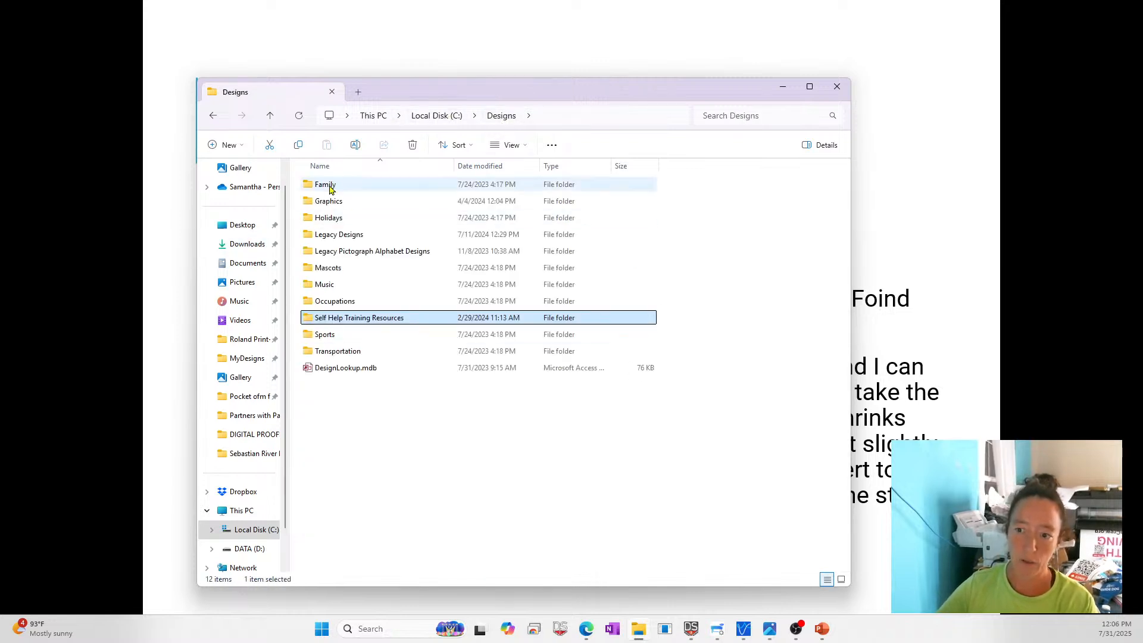
pyautogui.click(470, 472)
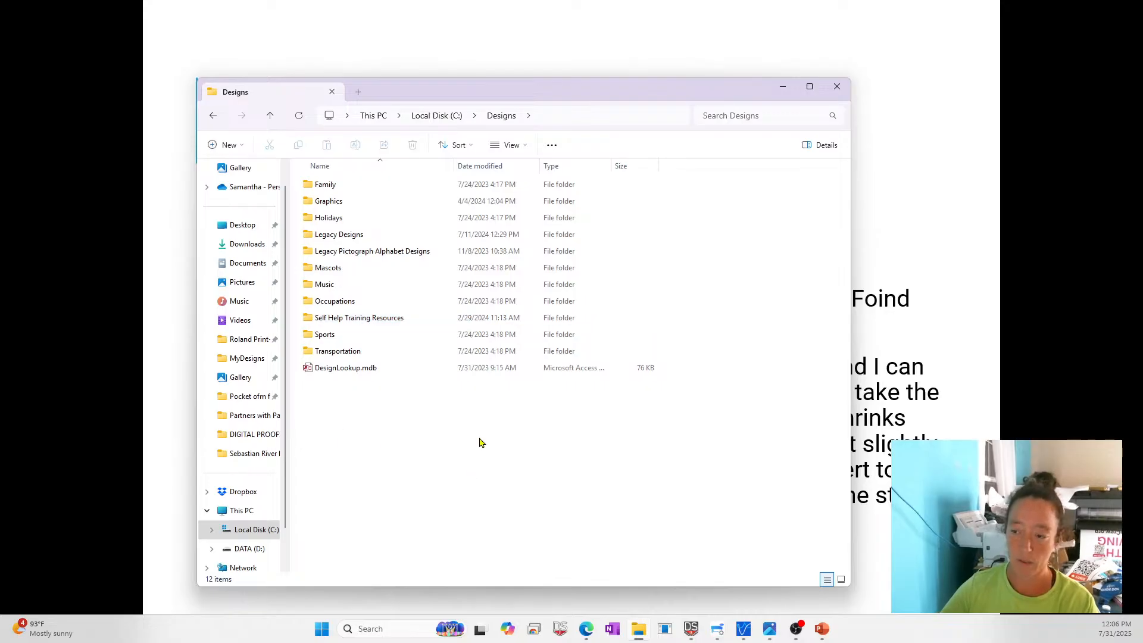
pyautogui.click(313, 39)
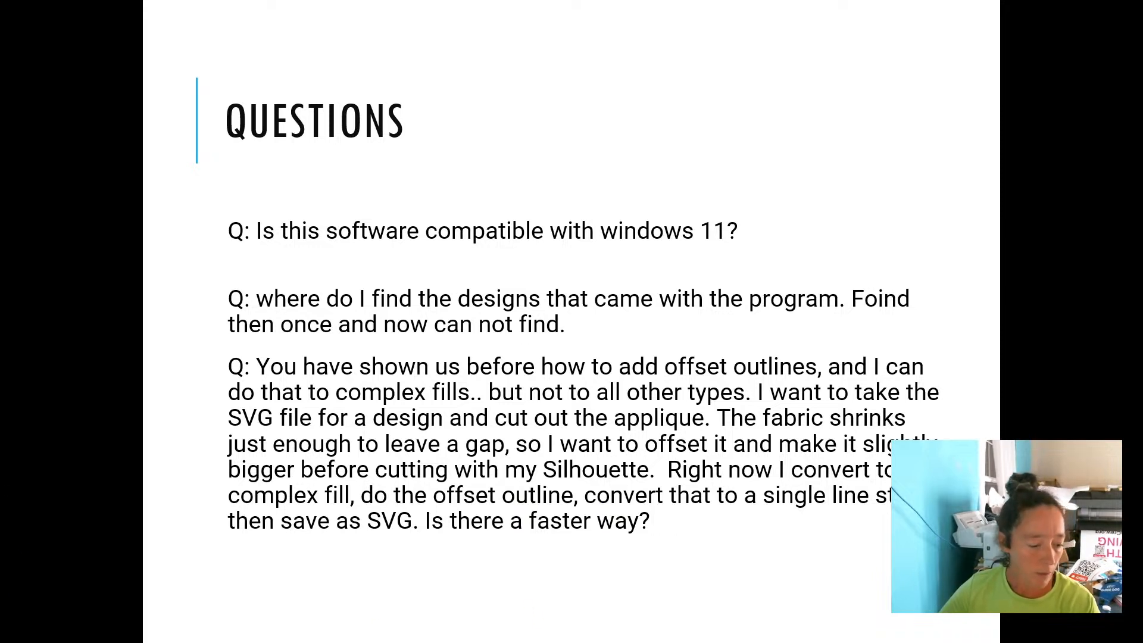
# - Switch to DesignShop Professional and display the Custom Shapes category in the symbols library
pyautogui.hotkey('alt', 'Tab')
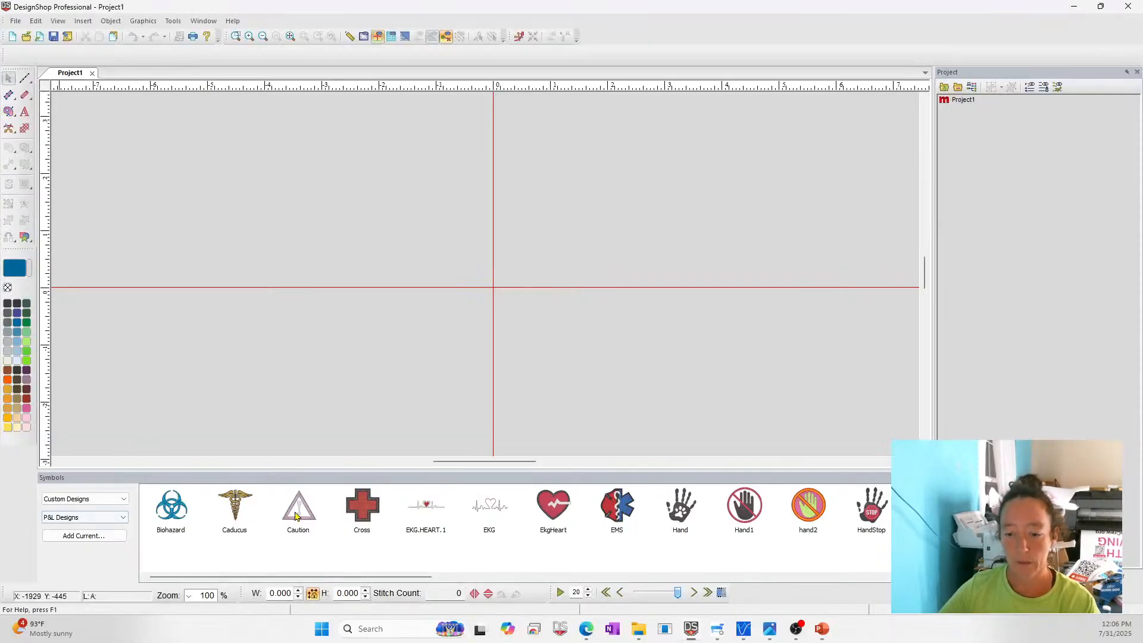
pyautogui.click(926, 477)
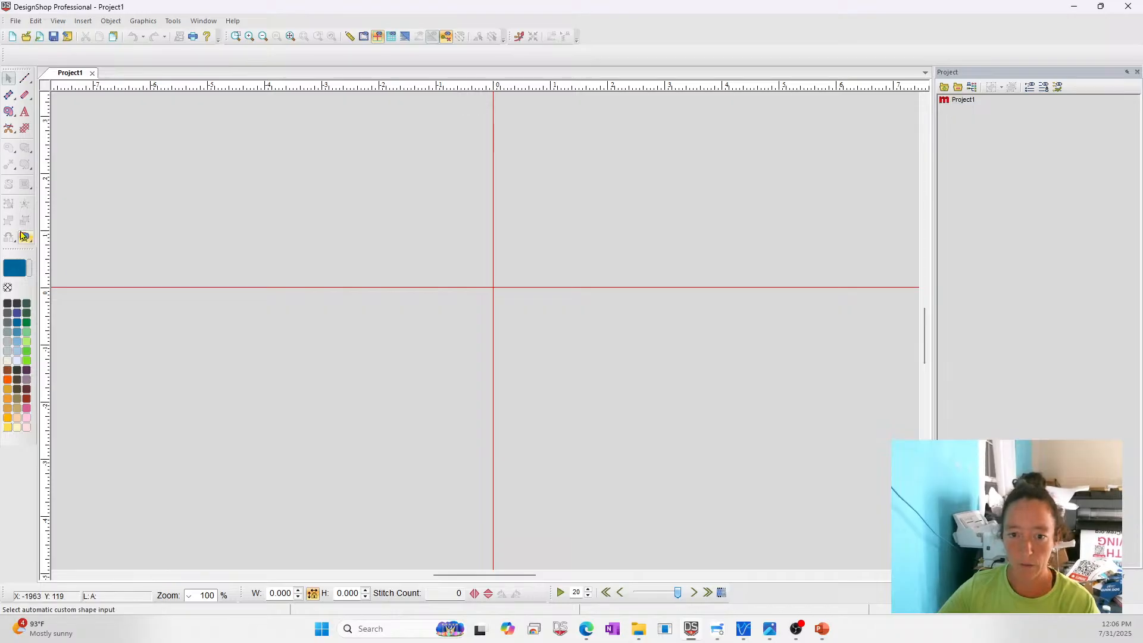
pyautogui.click(25, 237)
pyautogui.click(124, 499)
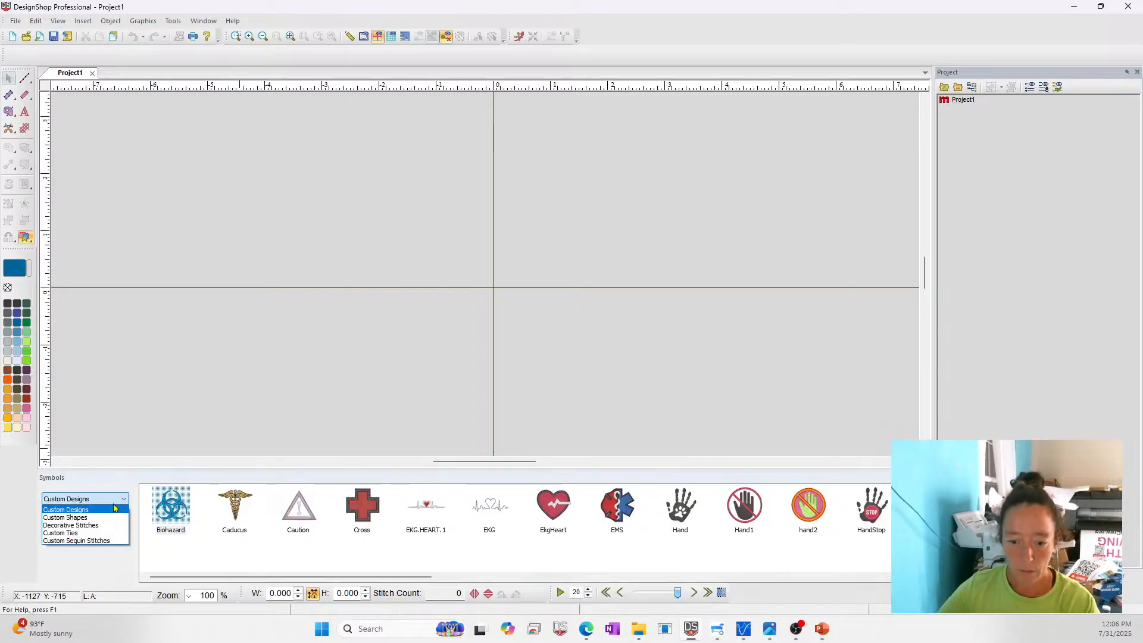
pyautogui.click(102, 517)
pyautogui.click(96, 500)
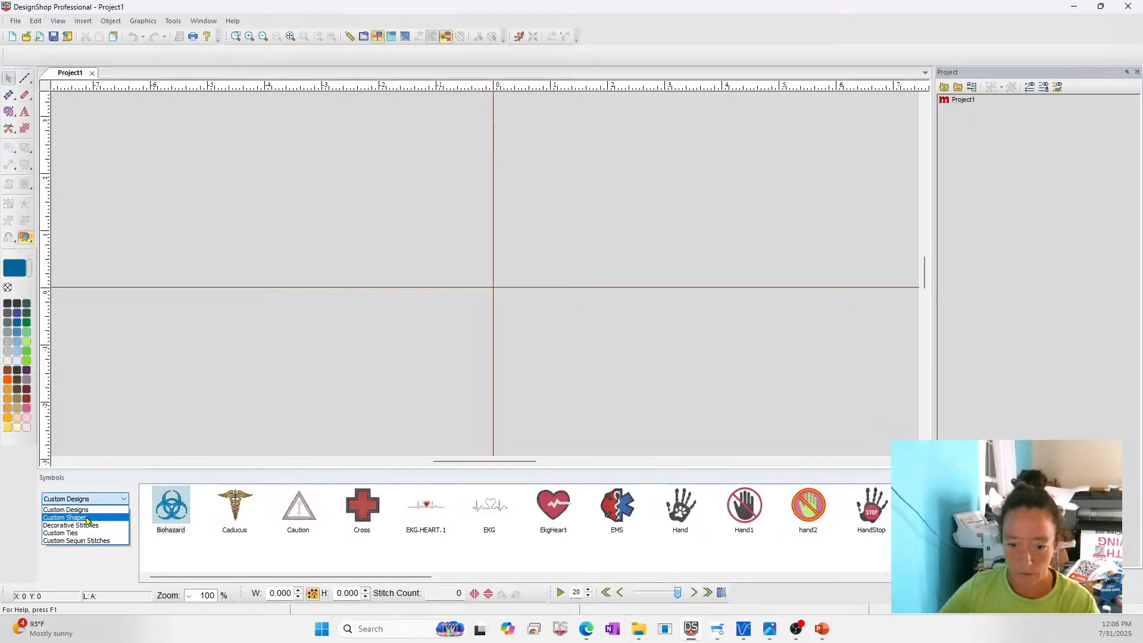
pyautogui.click(85, 516)
# - Place a Hexagon shape enlarged to about 3.75 by 3.23 and center it on the origin
pyautogui.moveTo(485, 517); pyautogui.dragTo(499, 274)
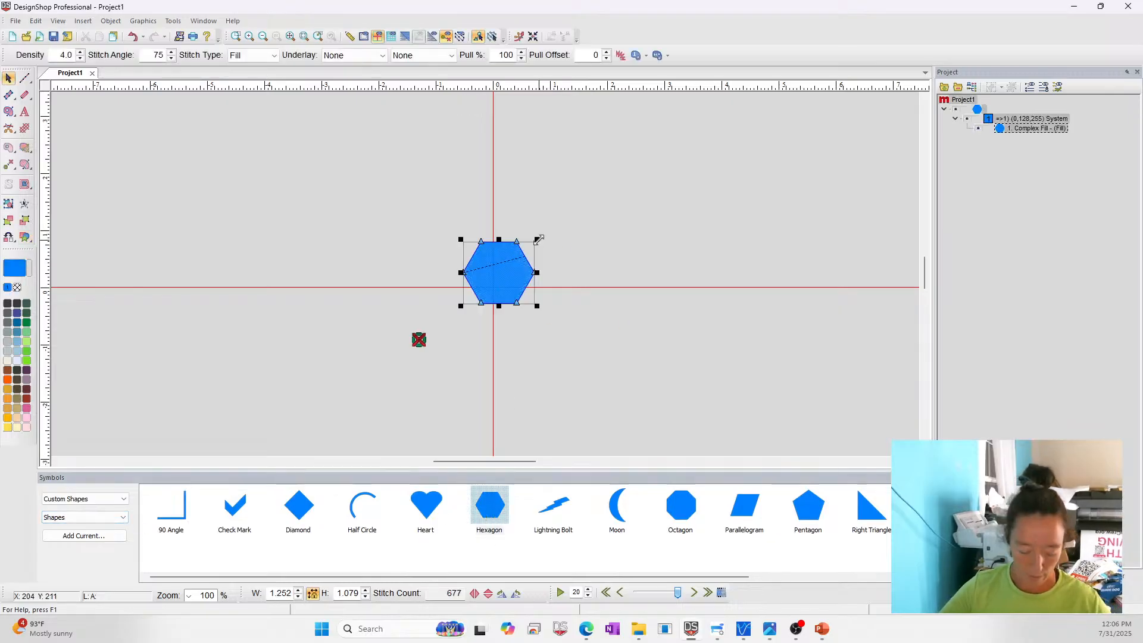
pyautogui.moveTo(539, 239); pyautogui.dragTo(691, 184)
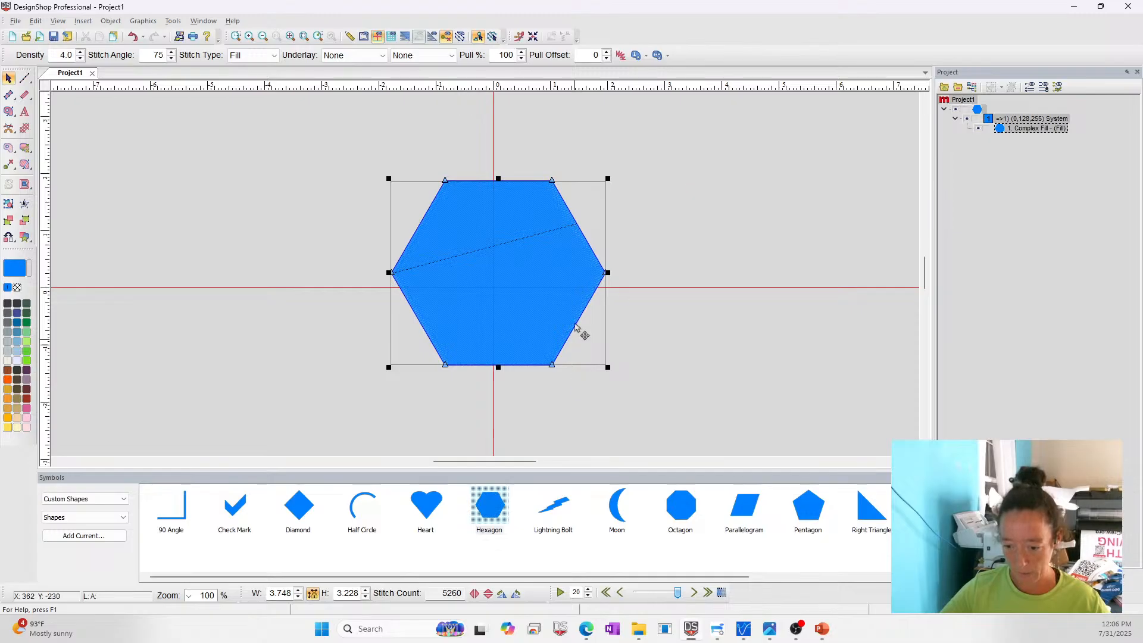
pyautogui.click(532, 36)
pyautogui.click(794, 265)
# - Add a hexagon outline as a Walk Normal Stitch element on top of the complex fill
pyautogui.click(447, 318)
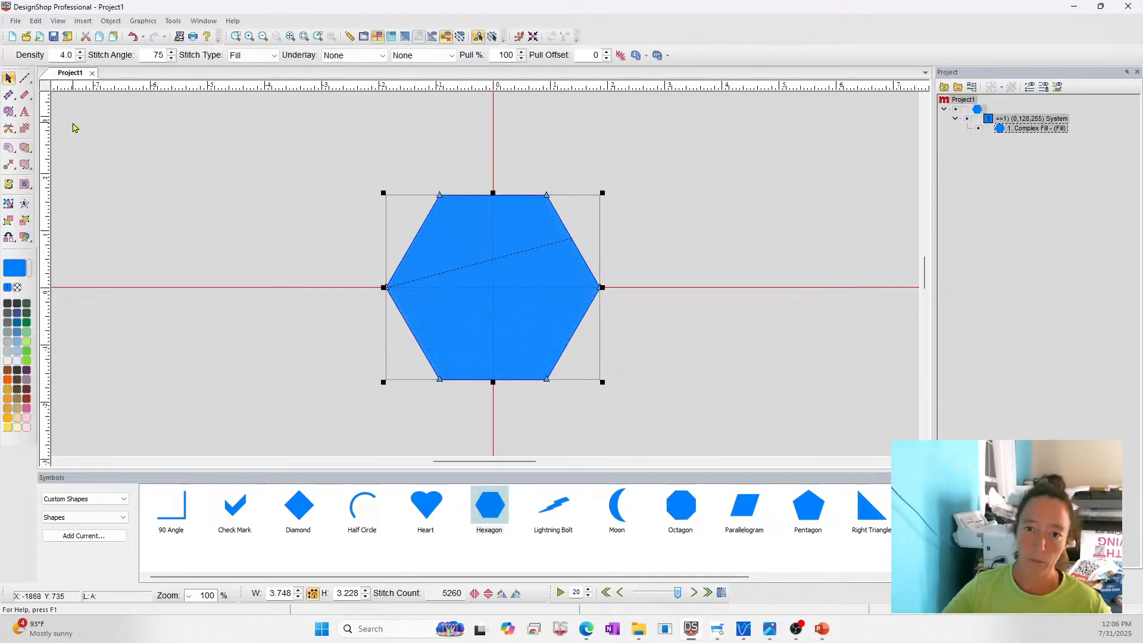
pyautogui.click(26, 79)
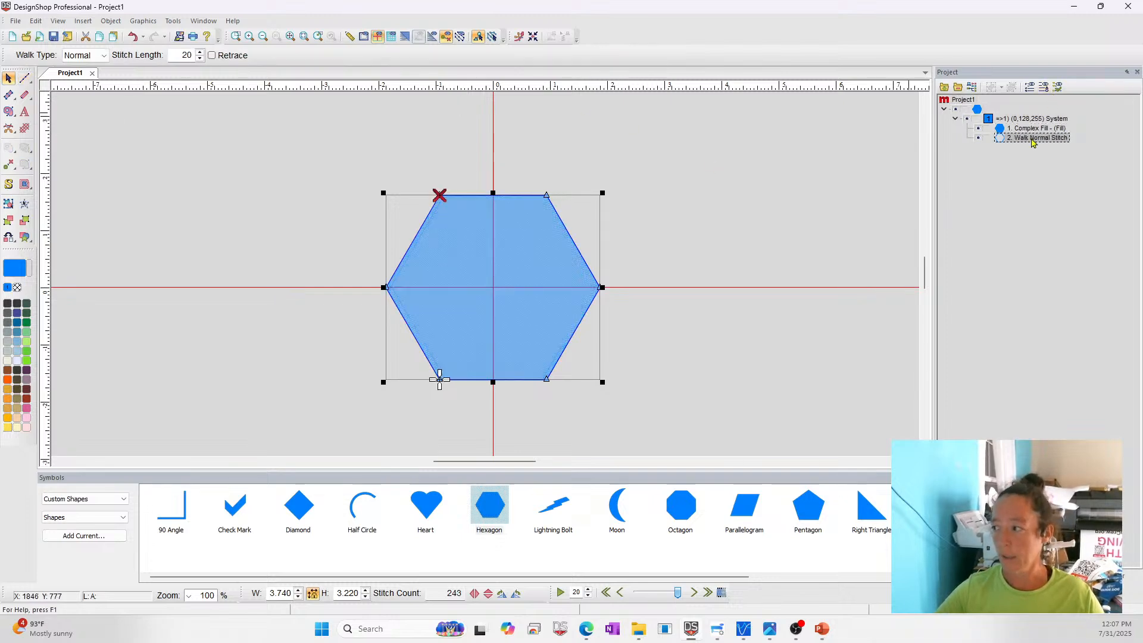
pyautogui.click(635, 298)
# - Duplicate the walk stitch outline as a 1953 Pastel Blue copy with its walk type set to Bean
pyautogui.click(1041, 137)
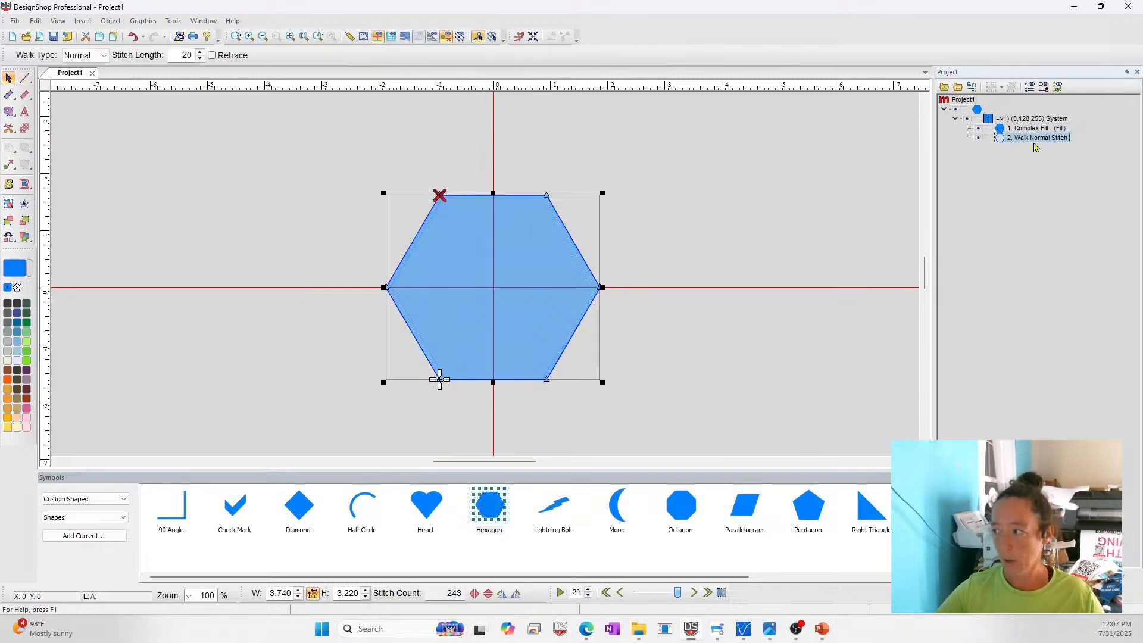
pyautogui.hotkey('ctrl', 'v')
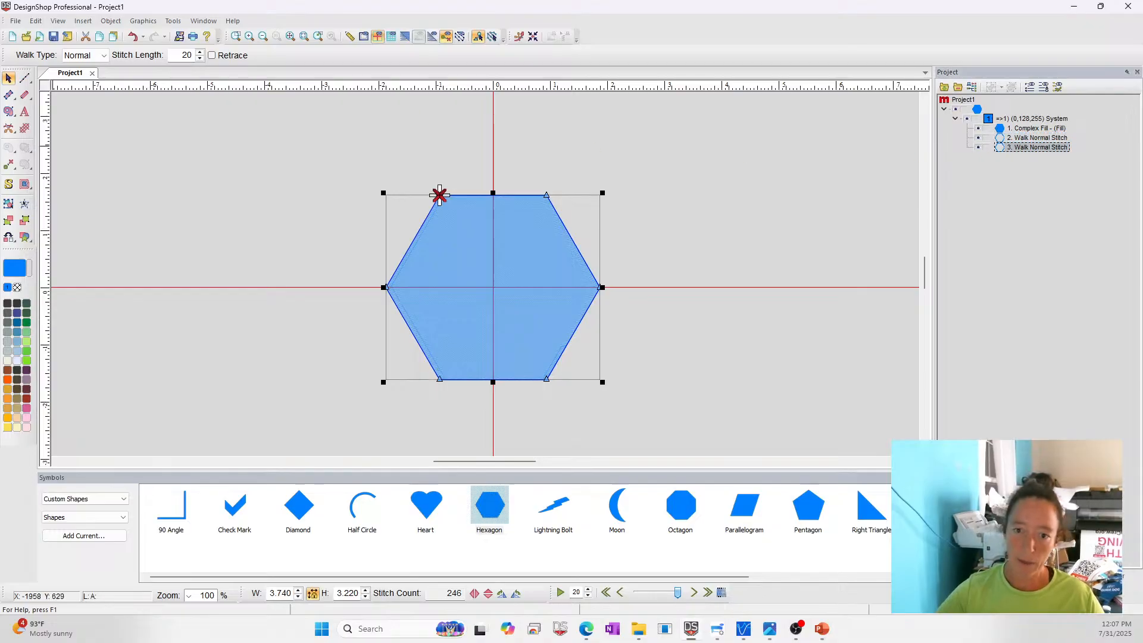
pyautogui.click(17, 350)
pyautogui.click(85, 54)
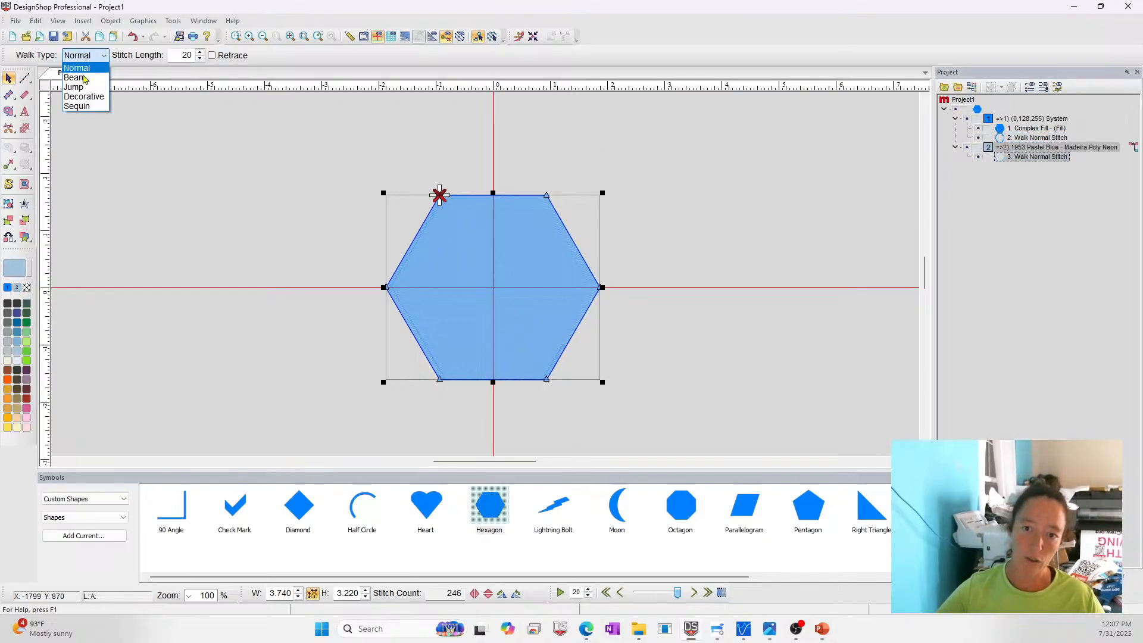
pyautogui.click(84, 79)
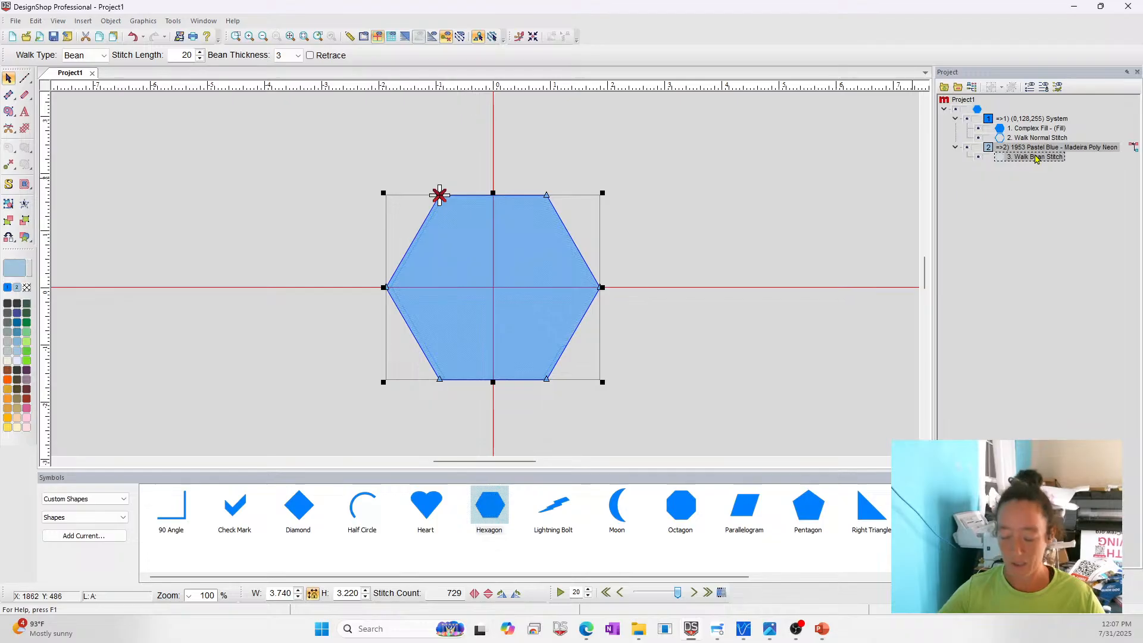
# - Duplicate the Walk Bean Stitch outline, convert a copy to a Single Line Center element and set its width to 30
pyautogui.hotkey('ctrl', 'v')
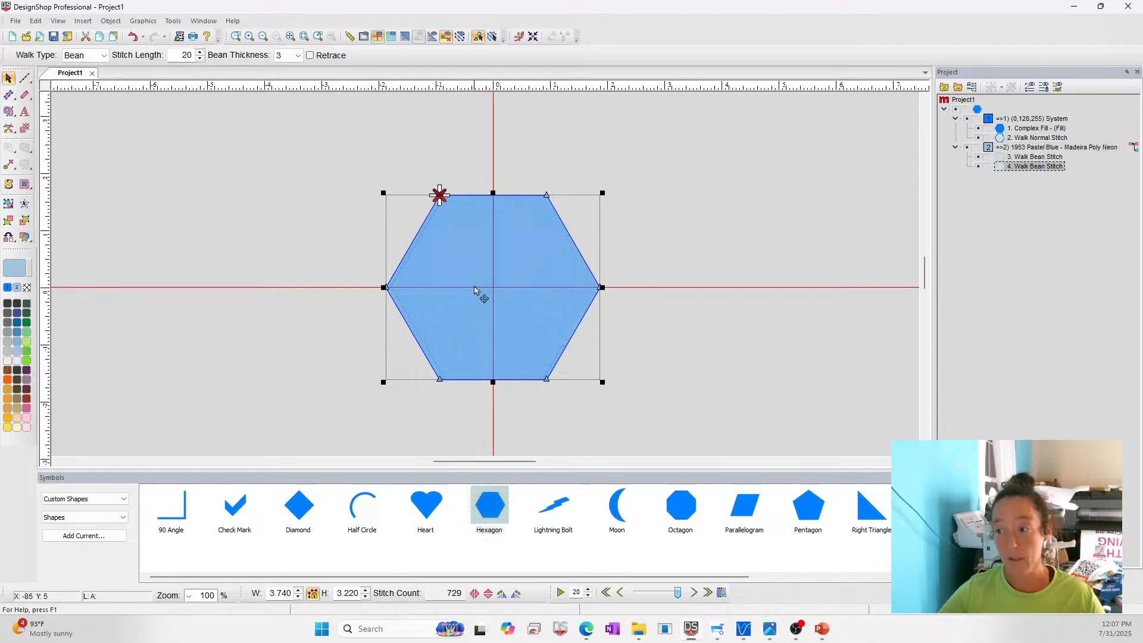
pyautogui.click(26, 100)
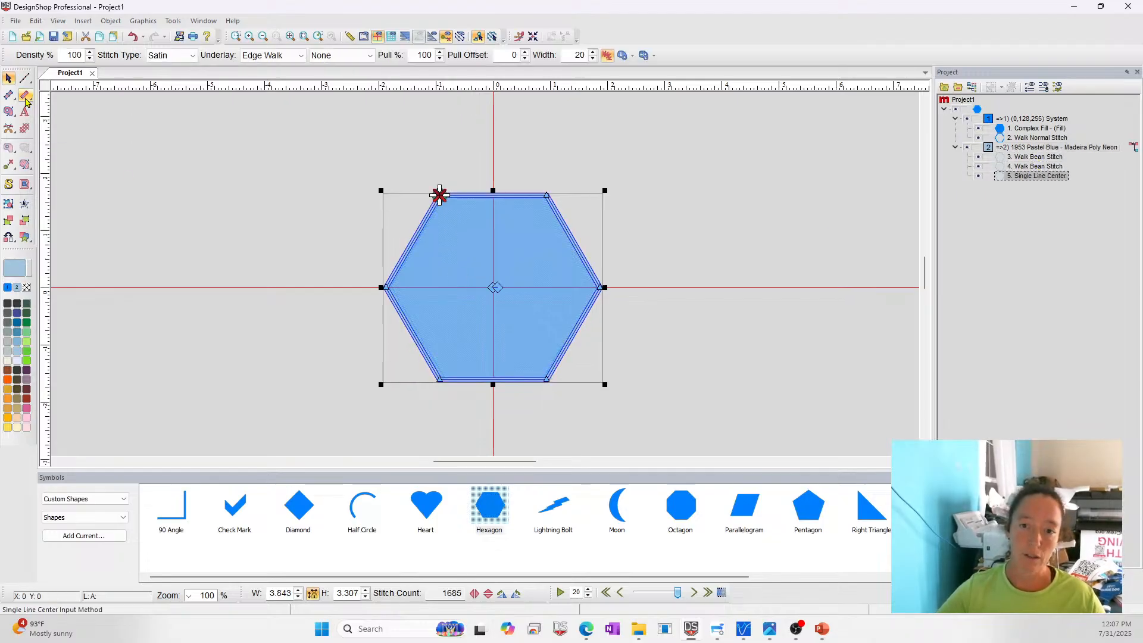
pyautogui.doubleClick(581, 55)
pyautogui.write('30')
pyautogui.press('Return')
# - Try the Tackle stitch type on the Single Line Center outline and return it to Satin
pyautogui.click(157, 55)
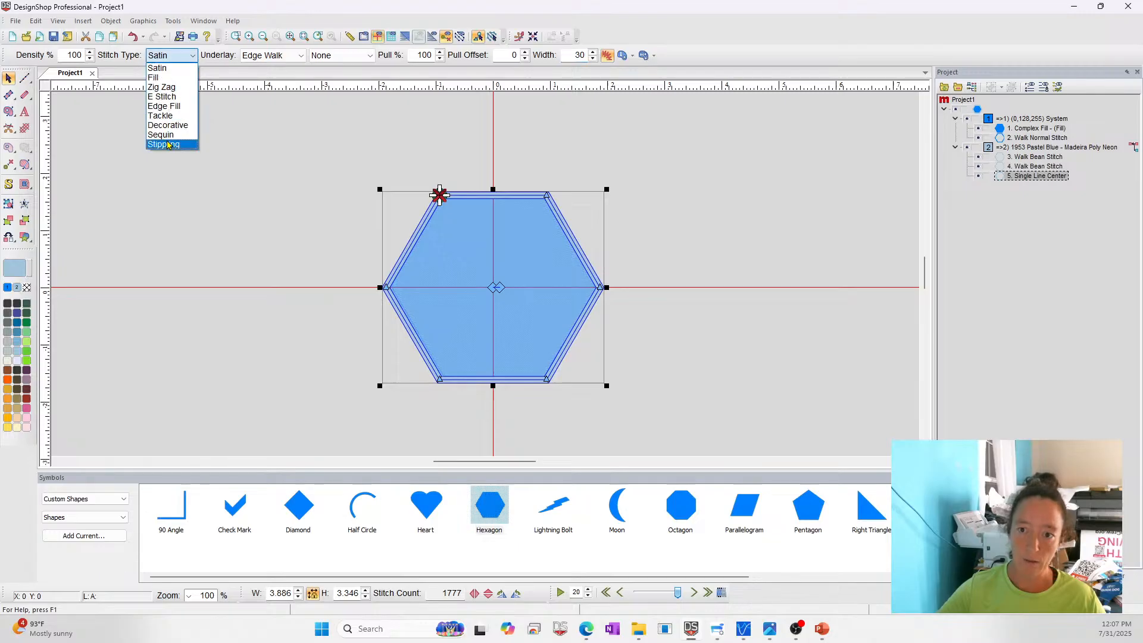
pyautogui.click(161, 114)
pyautogui.click(764, 226)
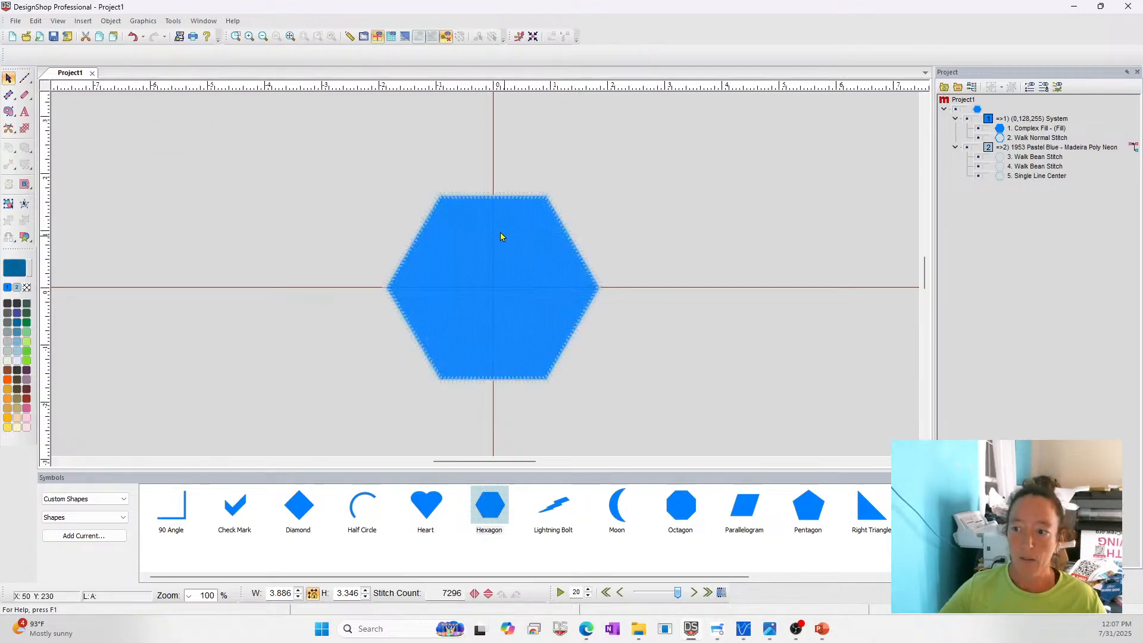
pyautogui.click(484, 195)
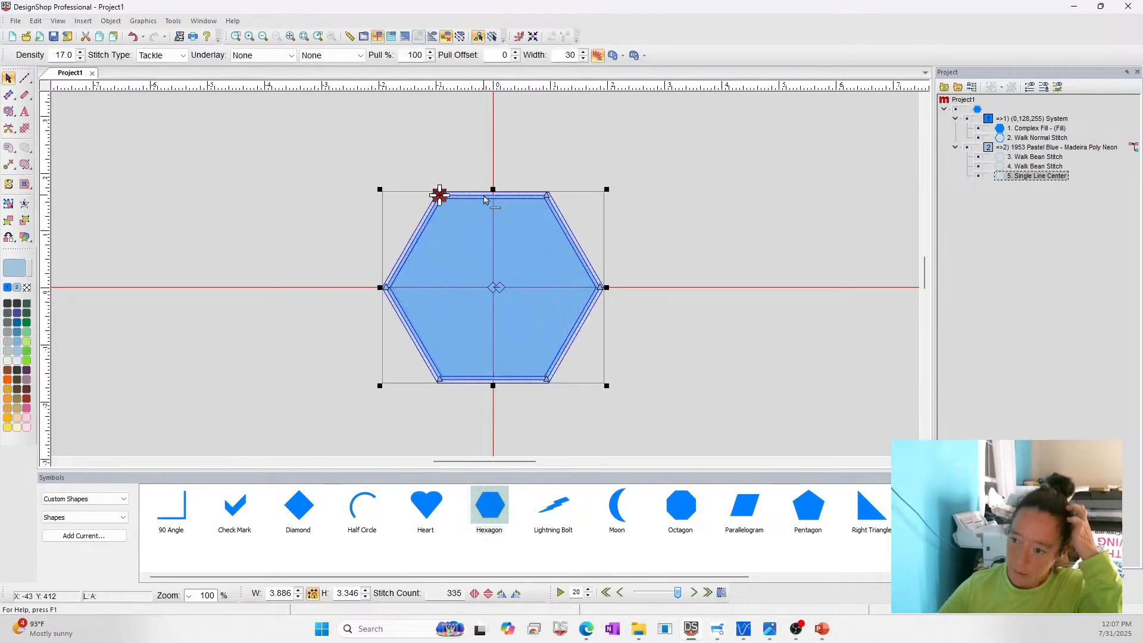
pyautogui.click(161, 55)
pyautogui.click(158, 68)
pyautogui.doubleClick(565, 54)
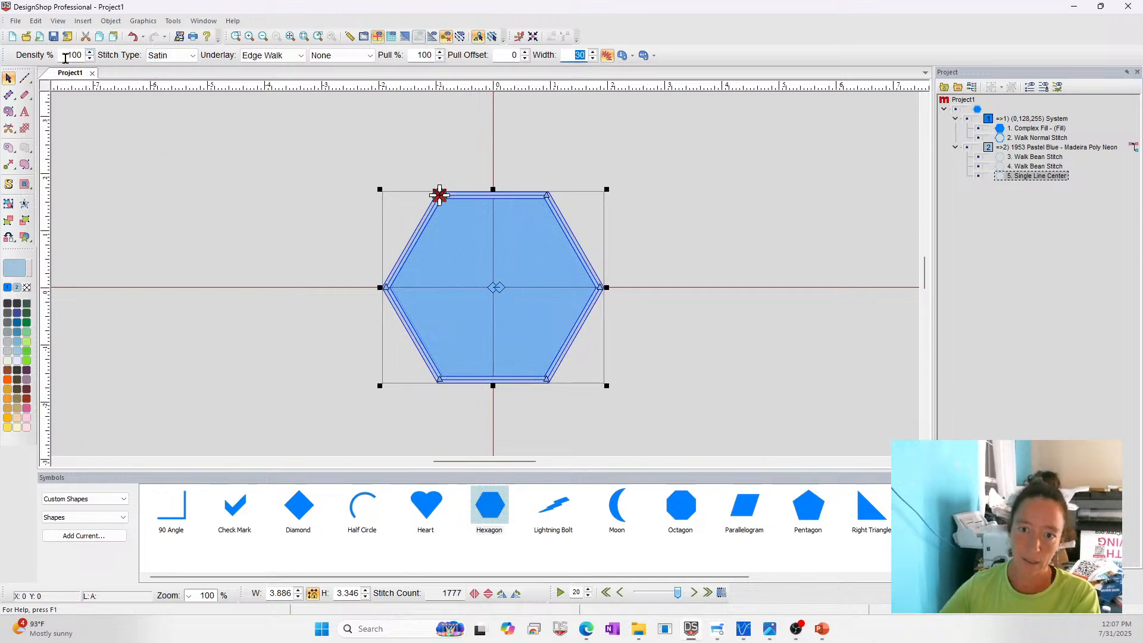
# - Turn off Auto-Density for the Single Line Center outline and set its density to 17 pt
pyautogui.doubleClick(1010, 173)
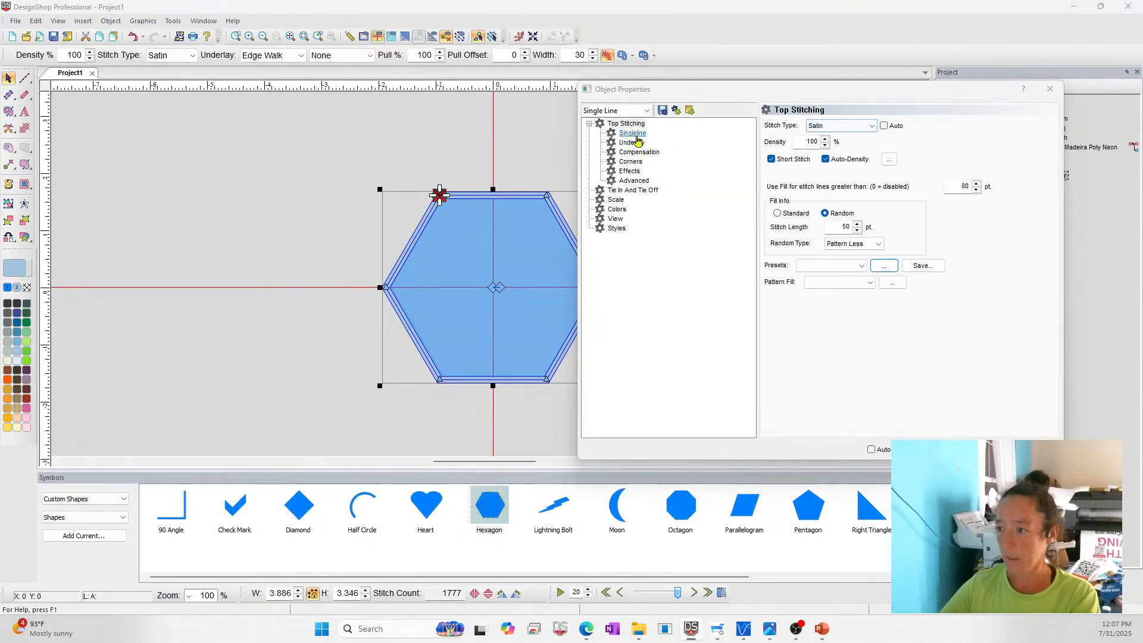
pyautogui.click(835, 162)
pyautogui.click(827, 159)
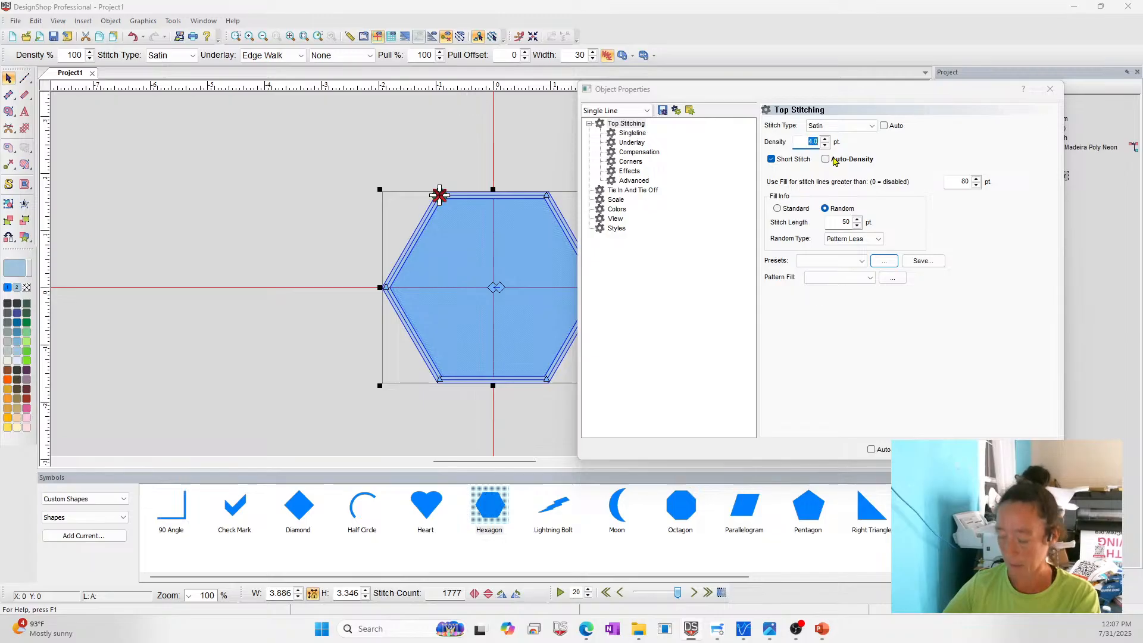
pyautogui.write('17')
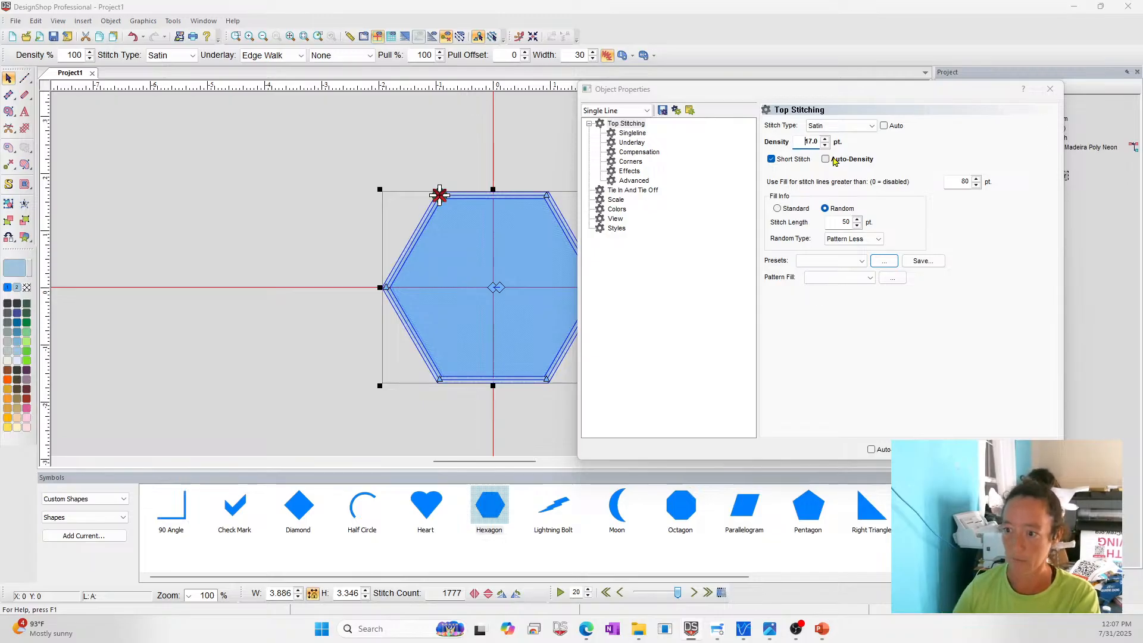
pyautogui.press('Return')
pyautogui.click(722, 410)
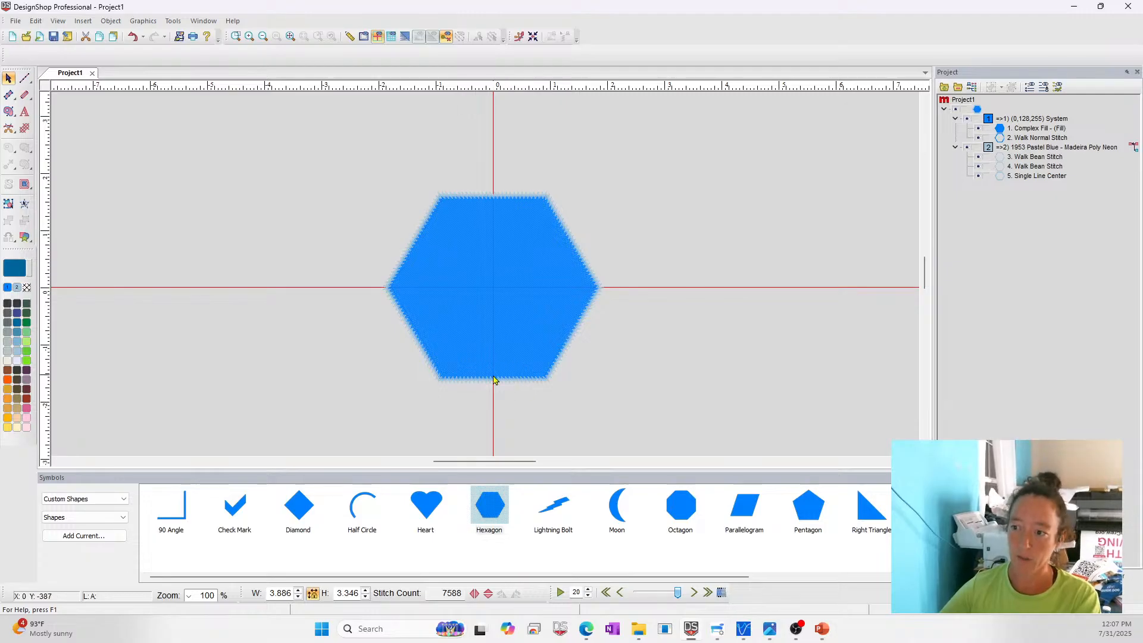
# - Separate the Pastel Blue outlines into their own color blocks and duplicate the Single Line Center element
pyautogui.click(1032, 180)
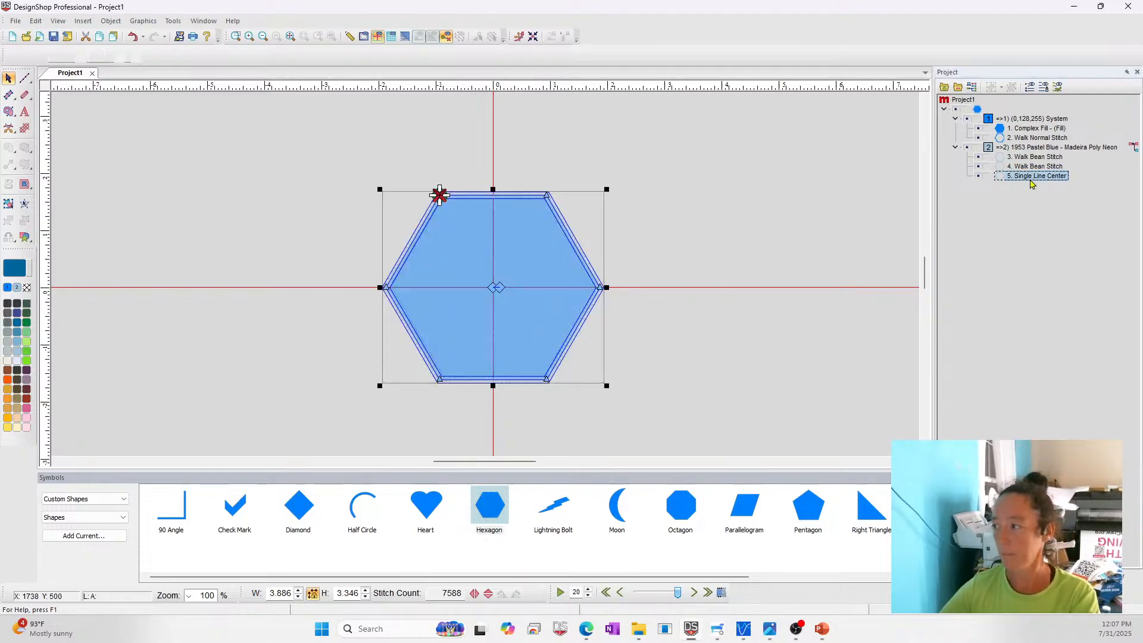
pyautogui.press('Delete')
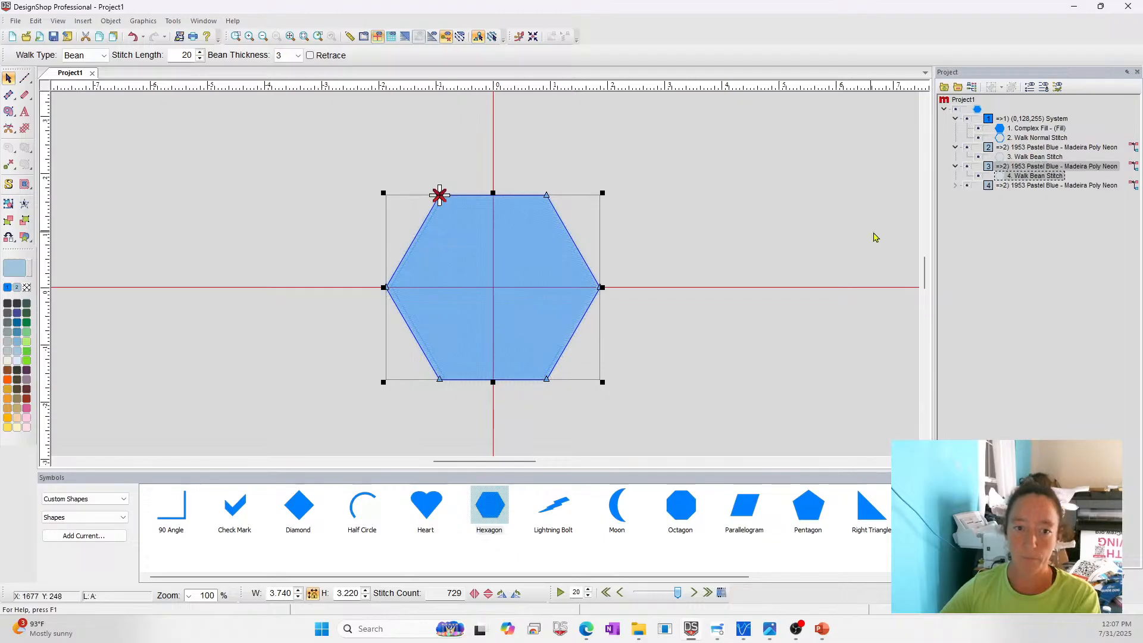
pyautogui.click(863, 237)
pyautogui.click(561, 225)
pyautogui.click(1072, 186)
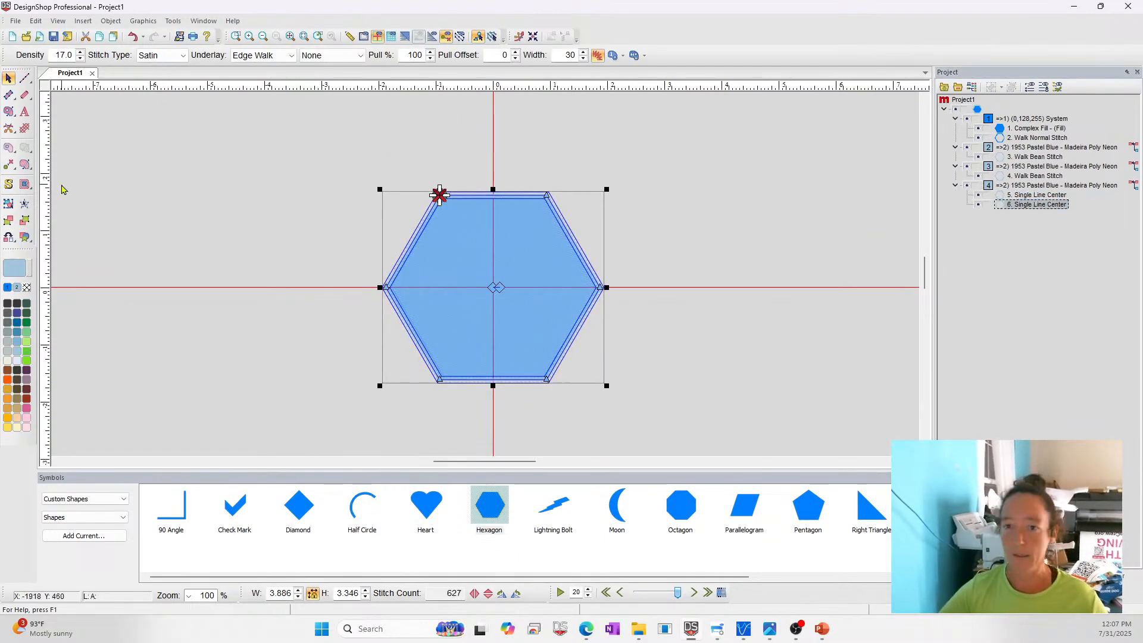
# - Keep the duplicated Single Line Center element as Satin and set its density to 4.0 pt
pyautogui.click(162, 56)
pyautogui.click(163, 72)
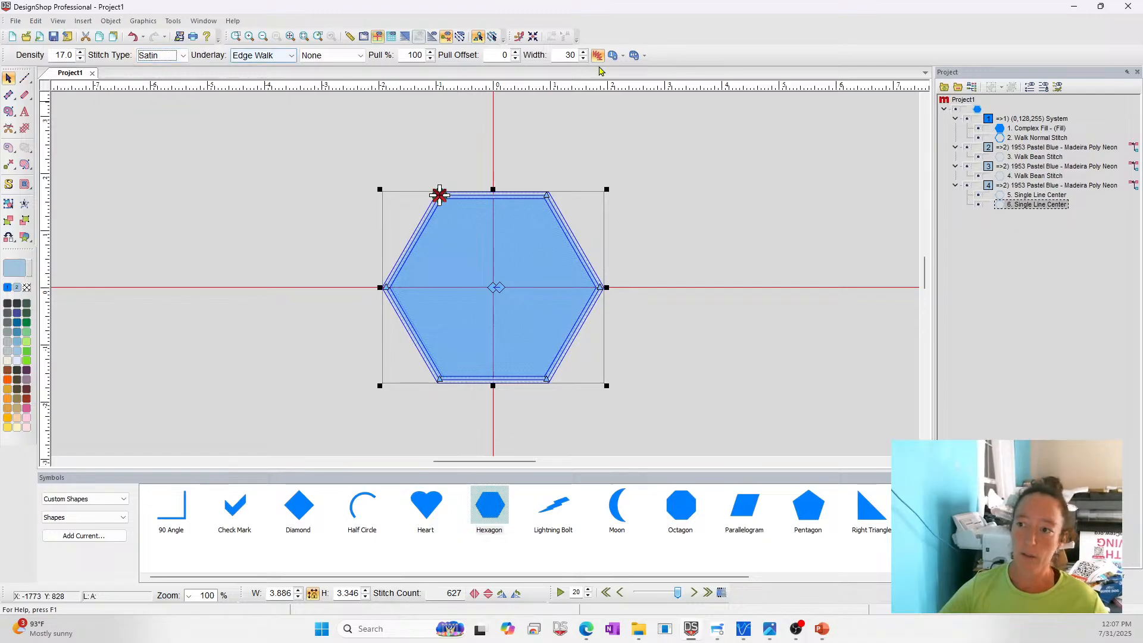
pyautogui.doubleClick(66, 56)
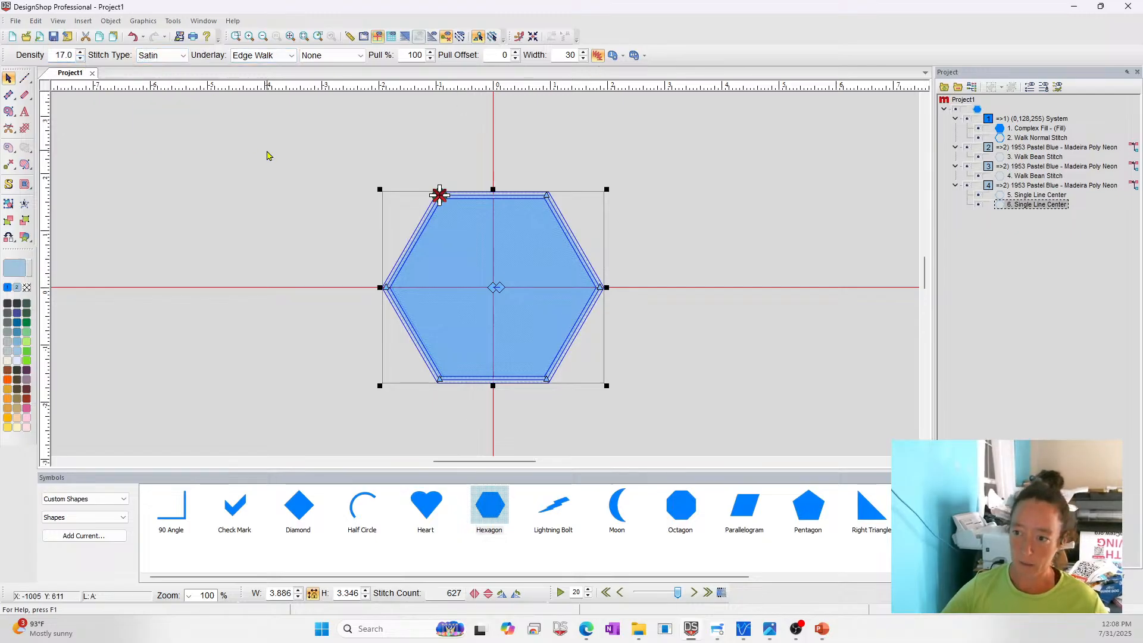
pyautogui.doubleClick(1051, 205)
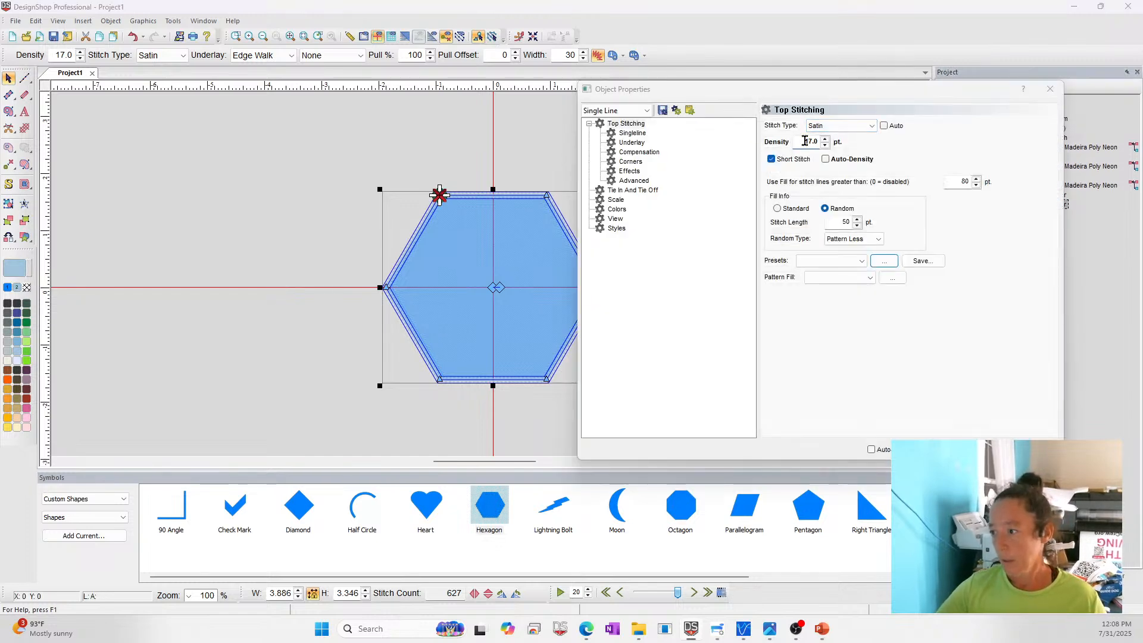
pyautogui.press('Return')
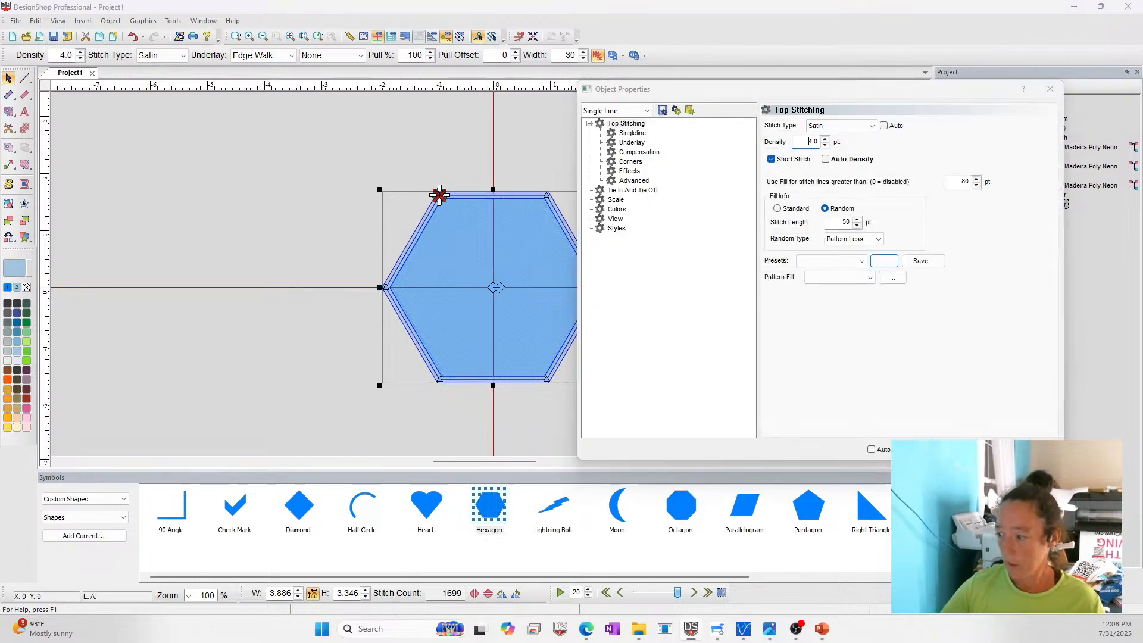
pyautogui.click(938, 450)
# - Set the duplicated satin outline's width to 40 and recolor it 1801 Super White
pyautogui.doubleClick(569, 55)
pyautogui.write('4')
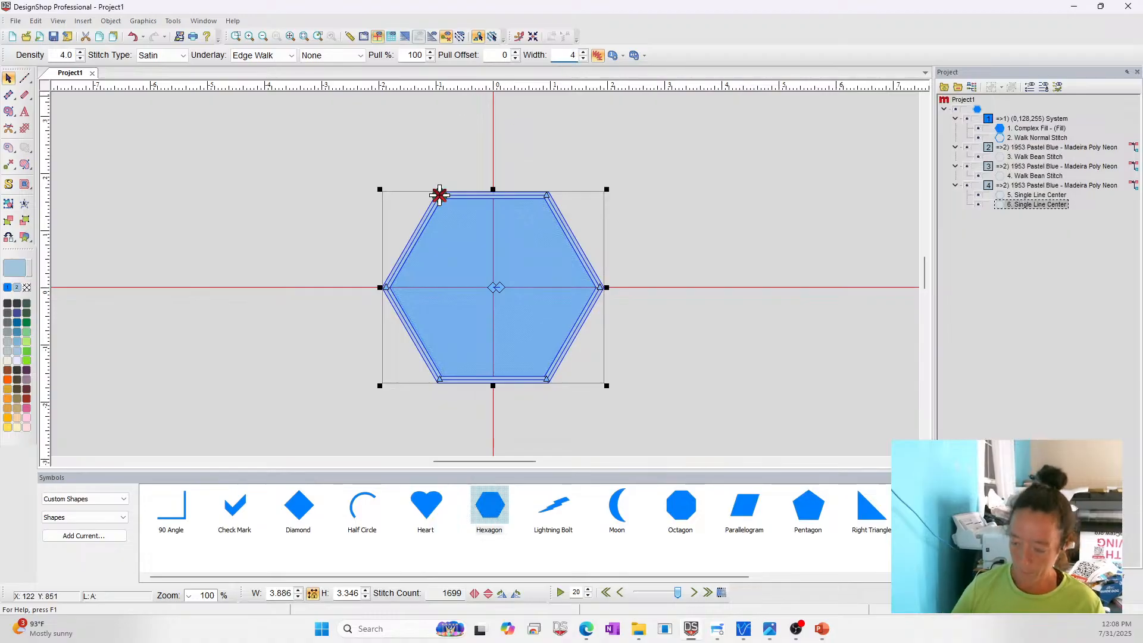
pyautogui.write('0')
pyautogui.press('Return')
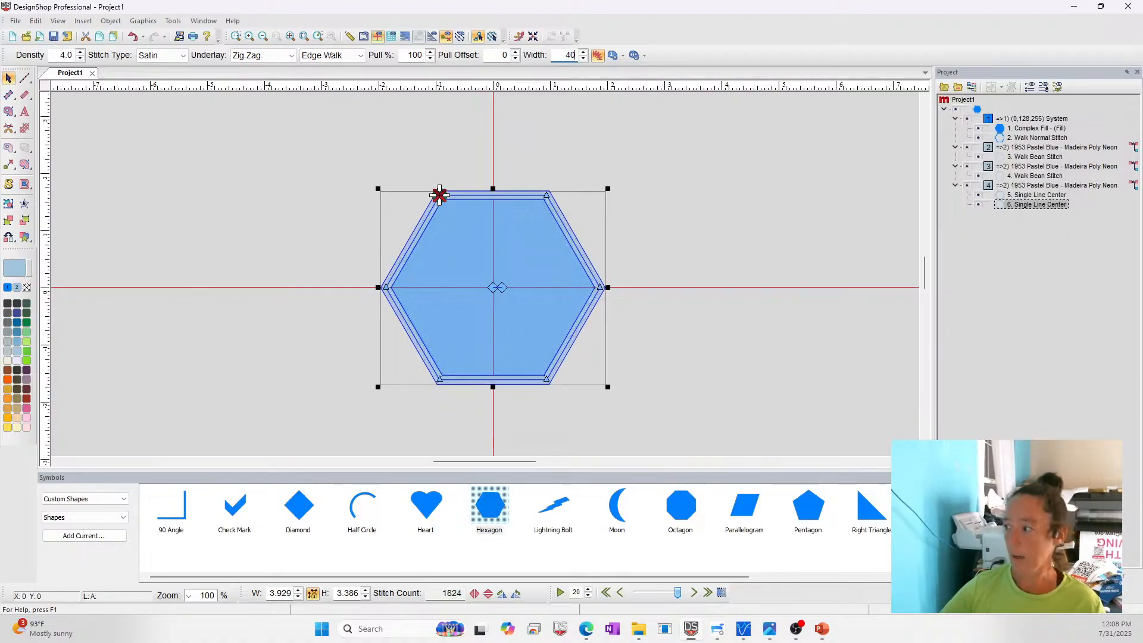
pyautogui.click(17, 360)
# - Delete the Complex Fill hexagon from the project
pyautogui.click(499, 272)
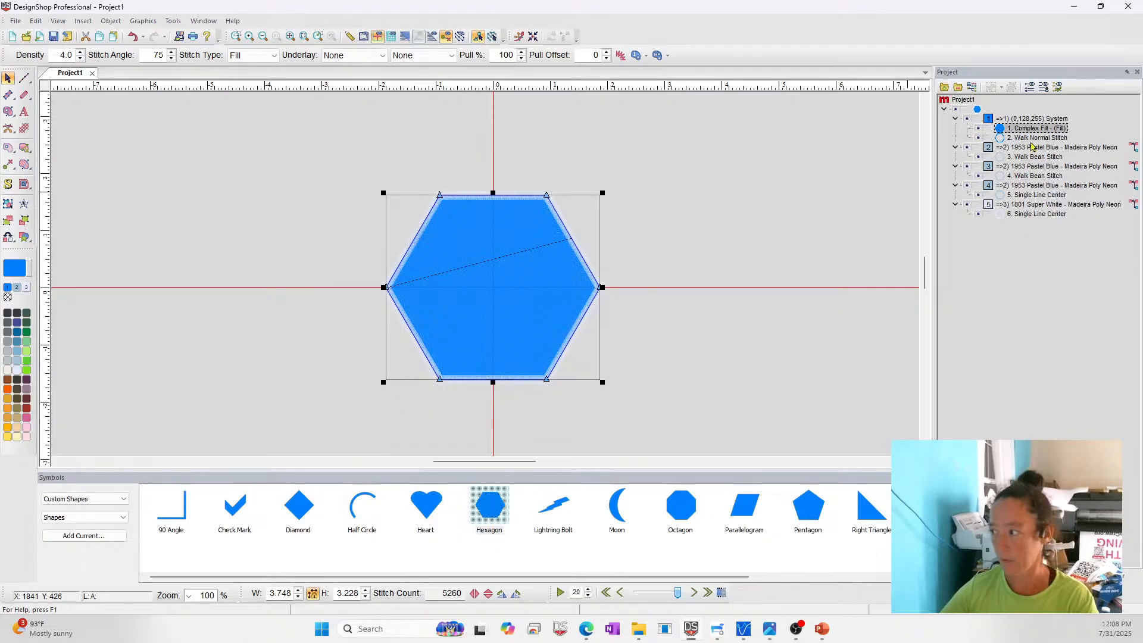
pyautogui.press('Delete')
pyautogui.click(780, 220)
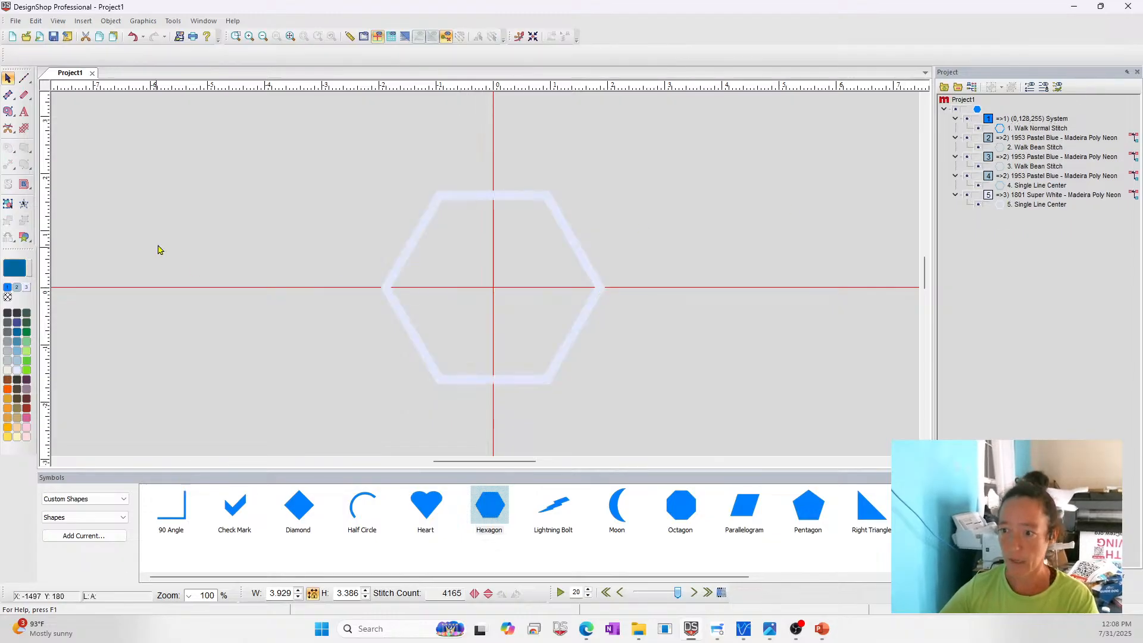
# - Delete the extra Walk Bean Stitch copy and review the two remaining Single Line Center outlines
pyautogui.click(1038, 128)
pyautogui.click(1039, 148)
pyautogui.click(1036, 169)
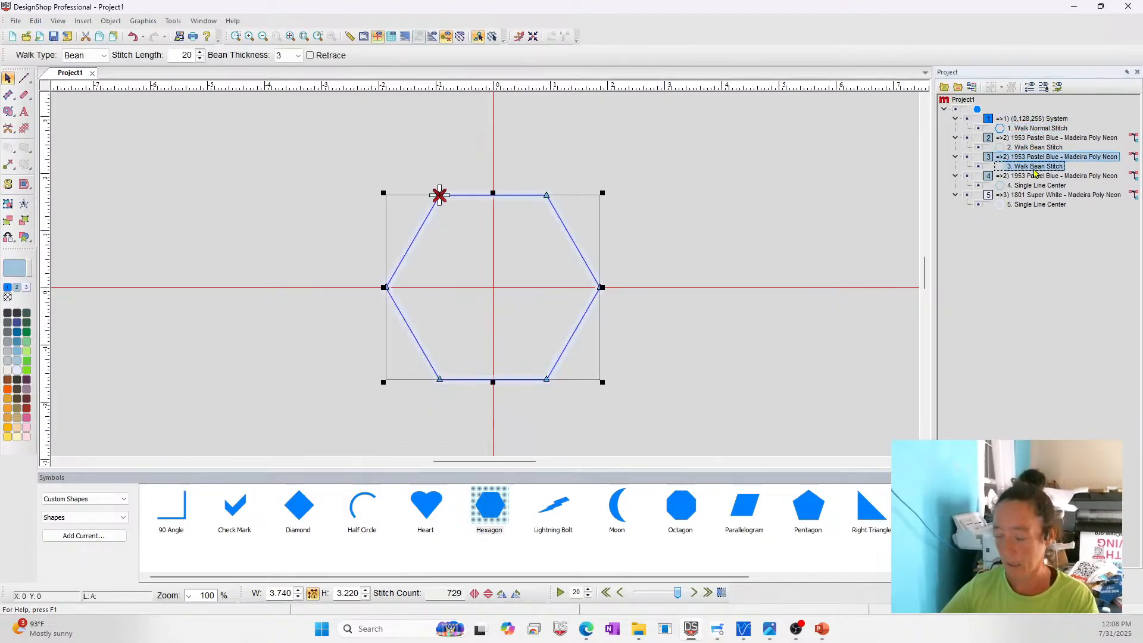
pyautogui.press('Delete')
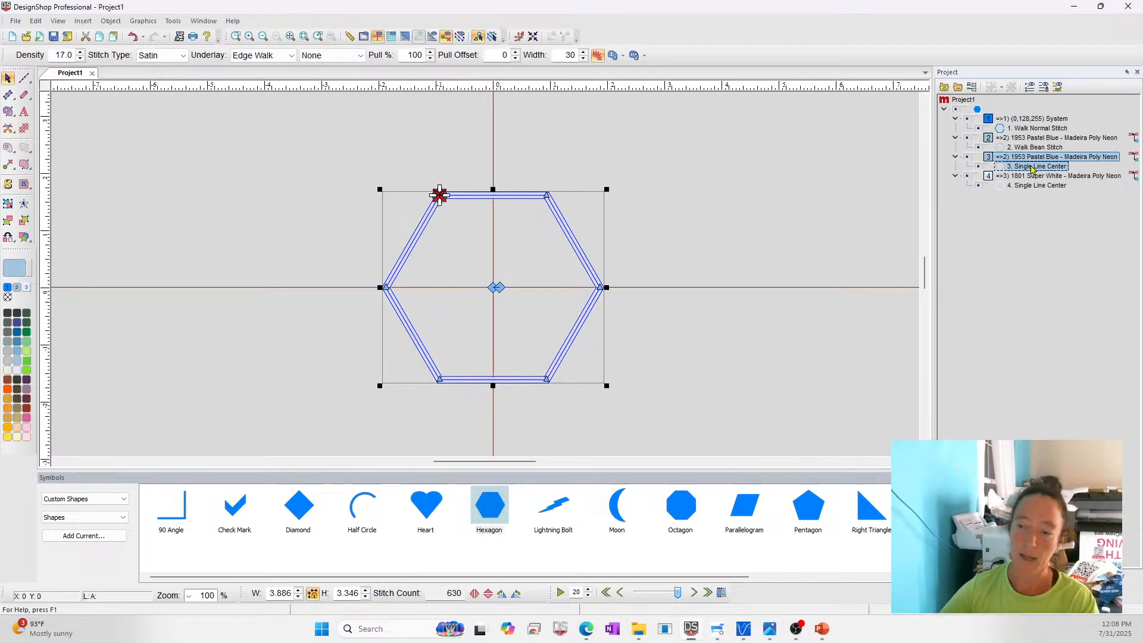
pyautogui.click(1032, 187)
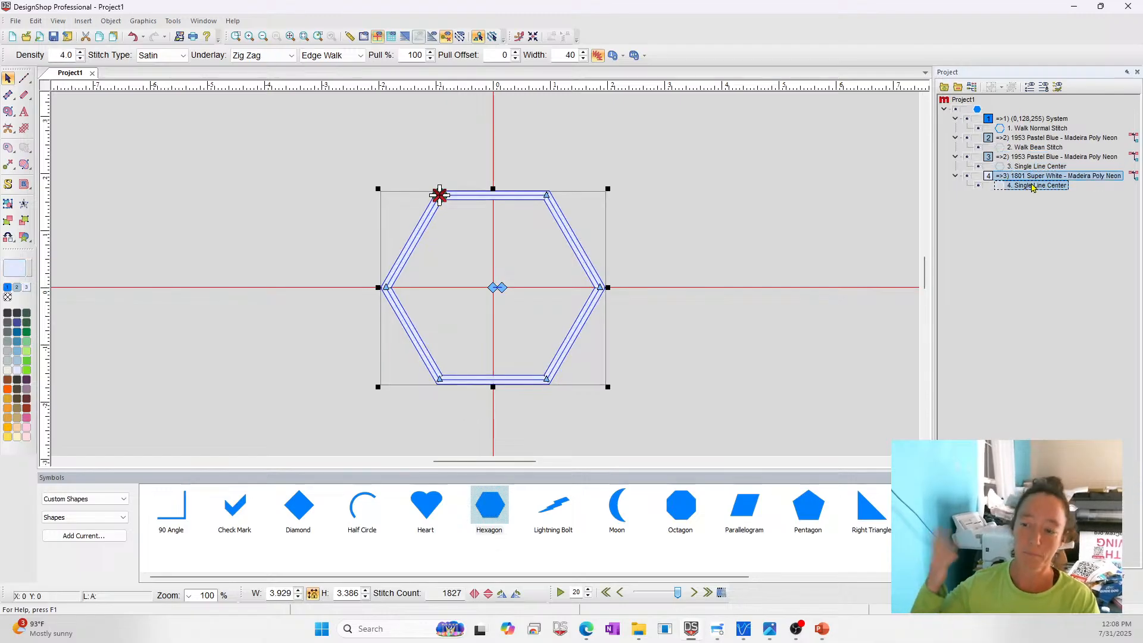
# - Create a Vector Fill hexagon from the Walk Normal Stitch outline
pyautogui.click(1009, 129)
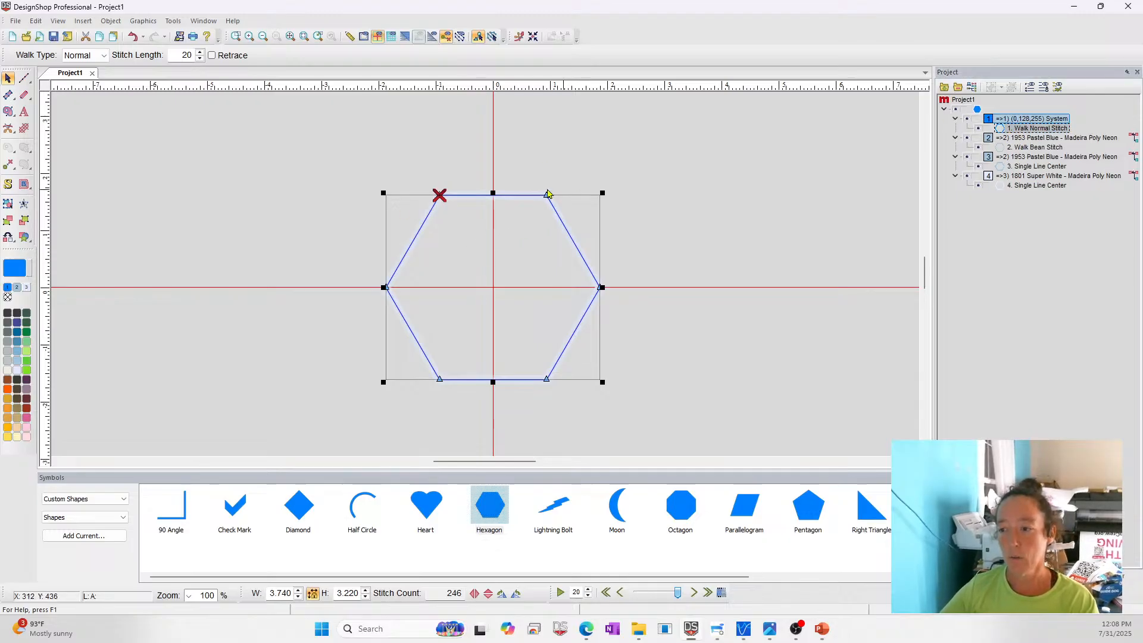
pyautogui.click(11, 113)
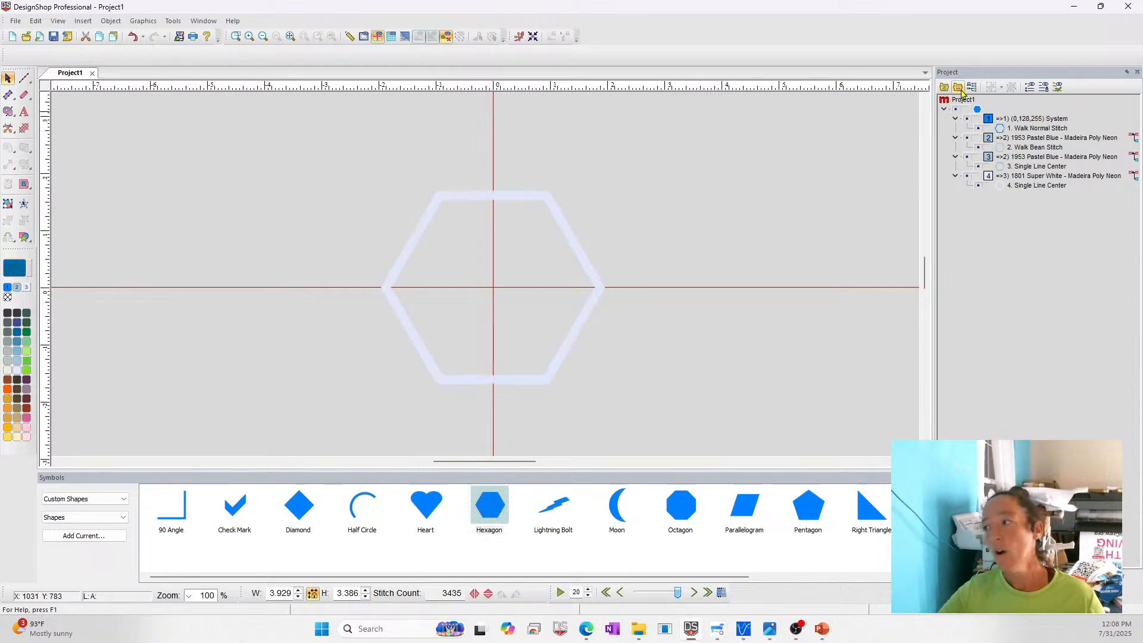
pyautogui.click(1022, 130)
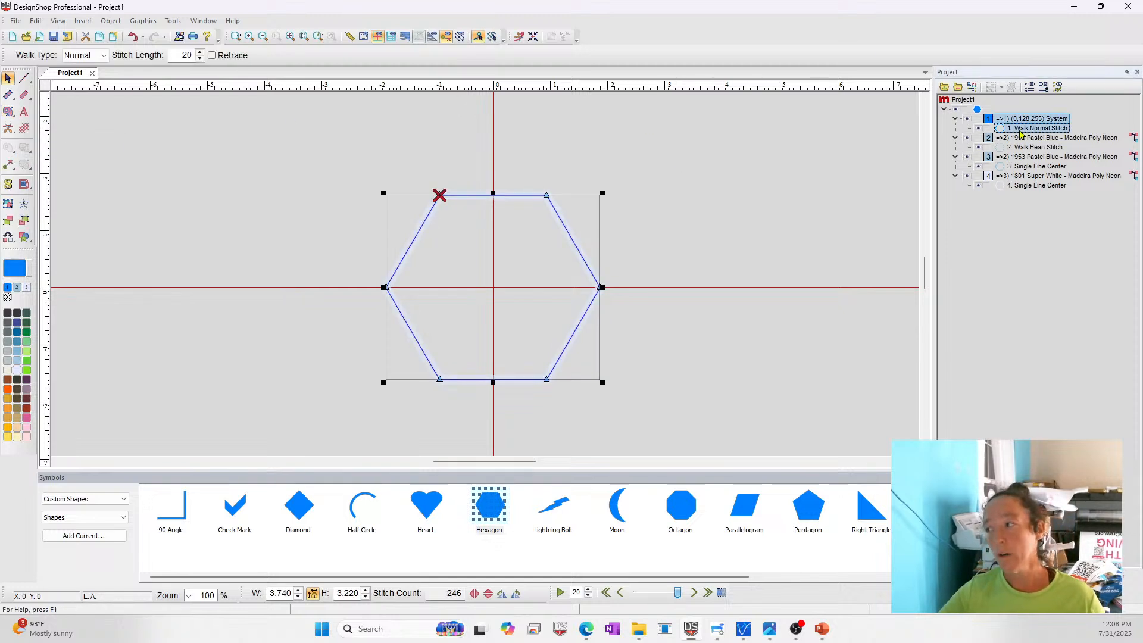
pyautogui.click(10, 114)
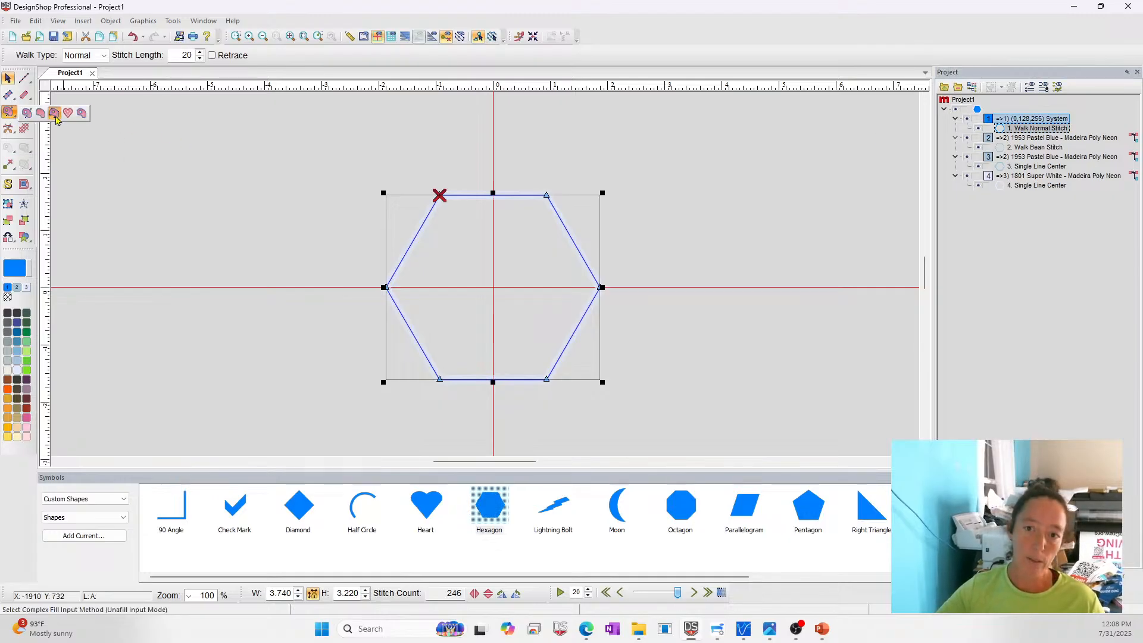
pyautogui.click(83, 119)
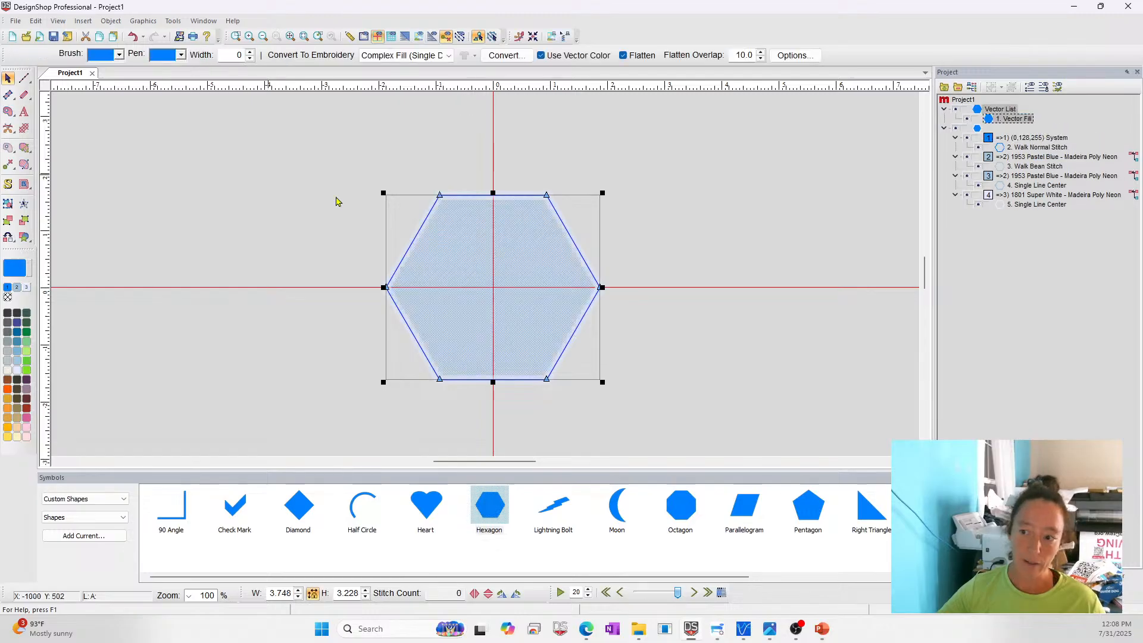
pyautogui.click(468, 243)
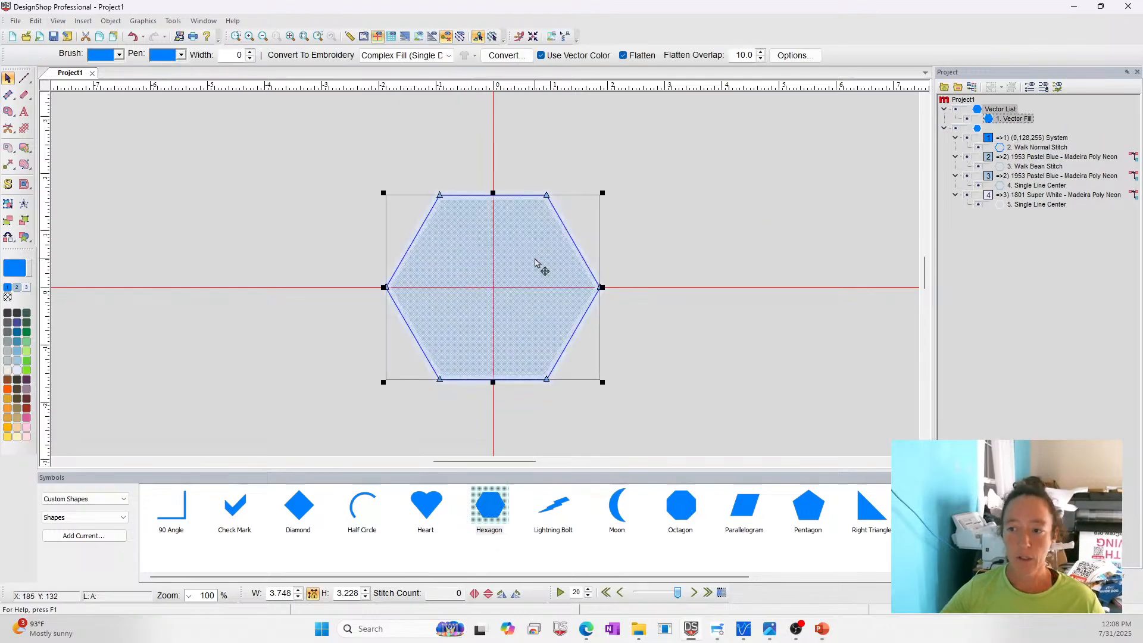
pyautogui.click(772, 322)
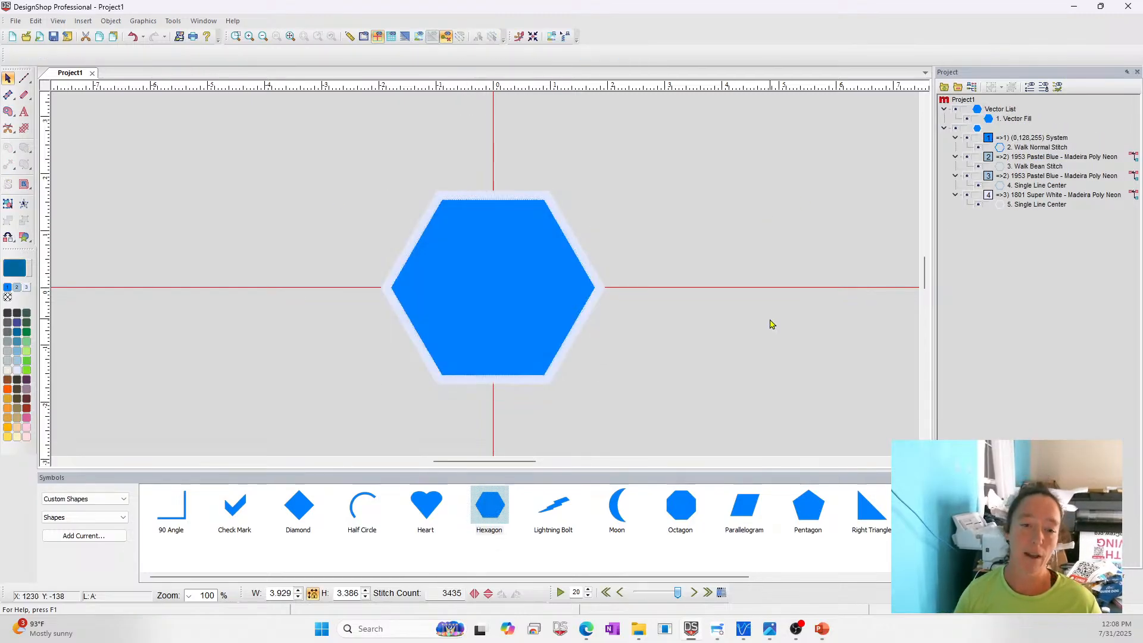
# - Apply an Offset of 3 pt to the Vector Fill hexagon
pyautogui.click(505, 318)
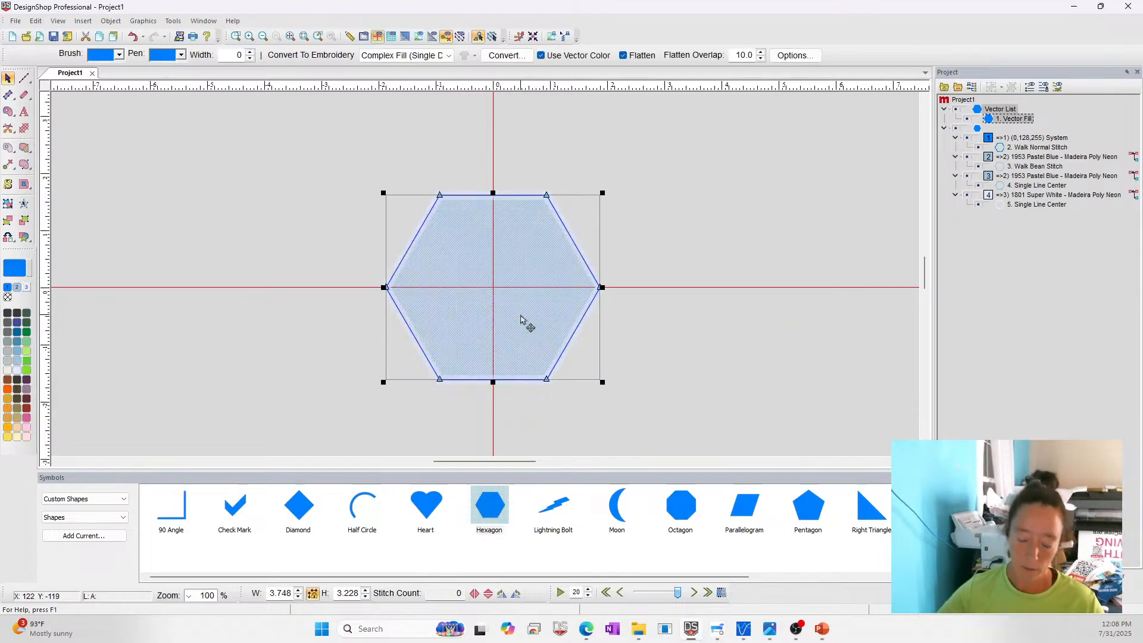
pyautogui.click(111, 21)
pyautogui.click(137, 324)
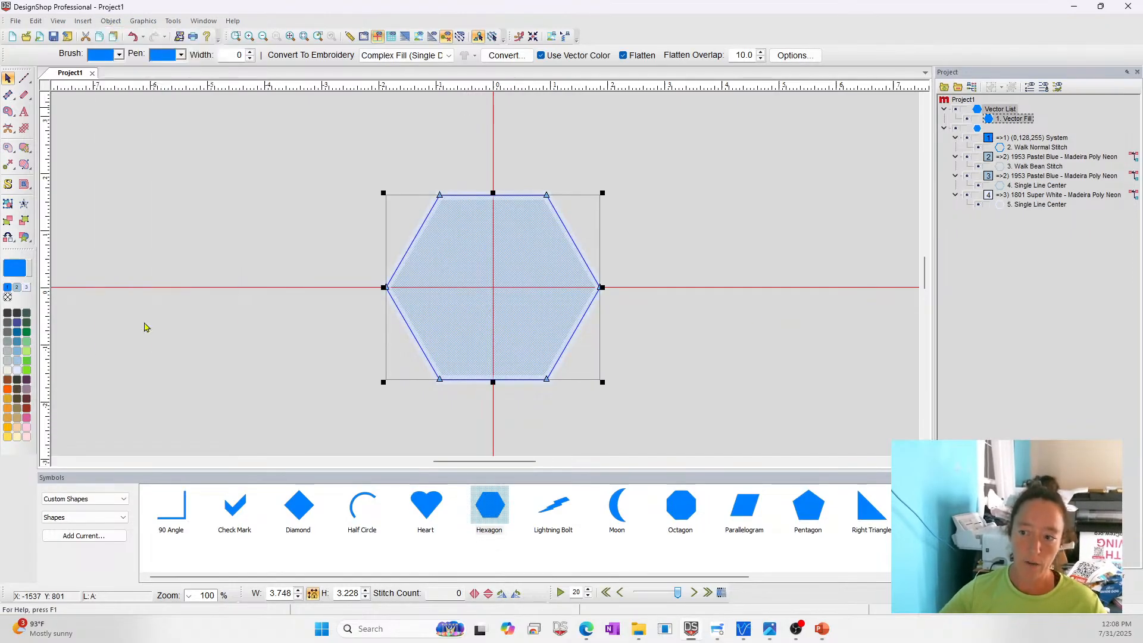
pyautogui.click(535, 276)
pyautogui.click(535, 275)
pyautogui.click(535, 275)
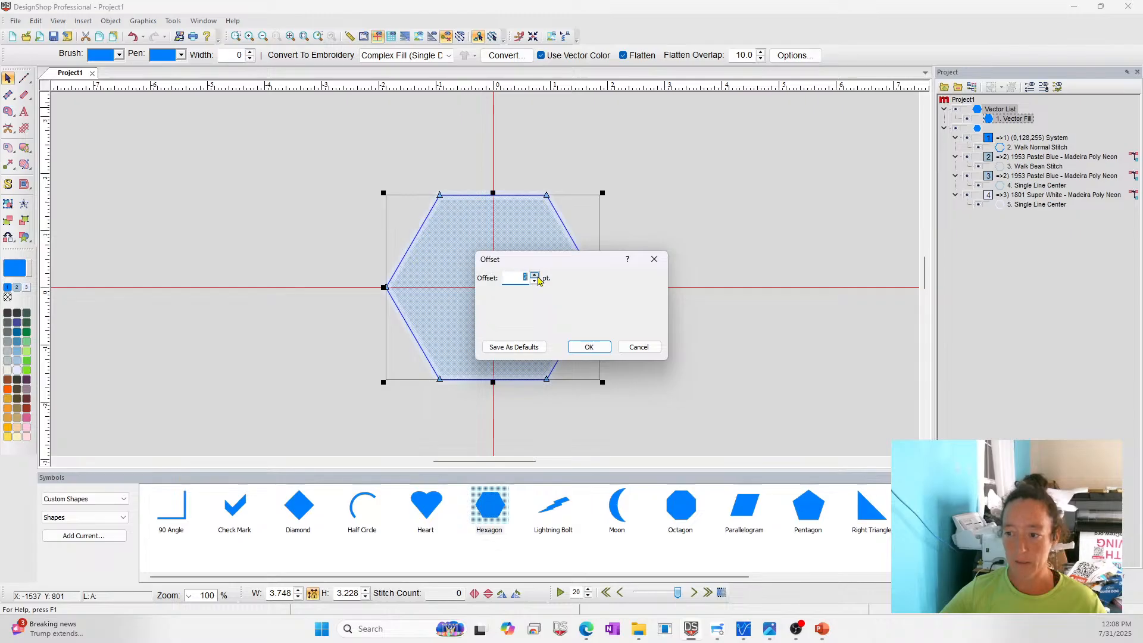
pyautogui.click(591, 351)
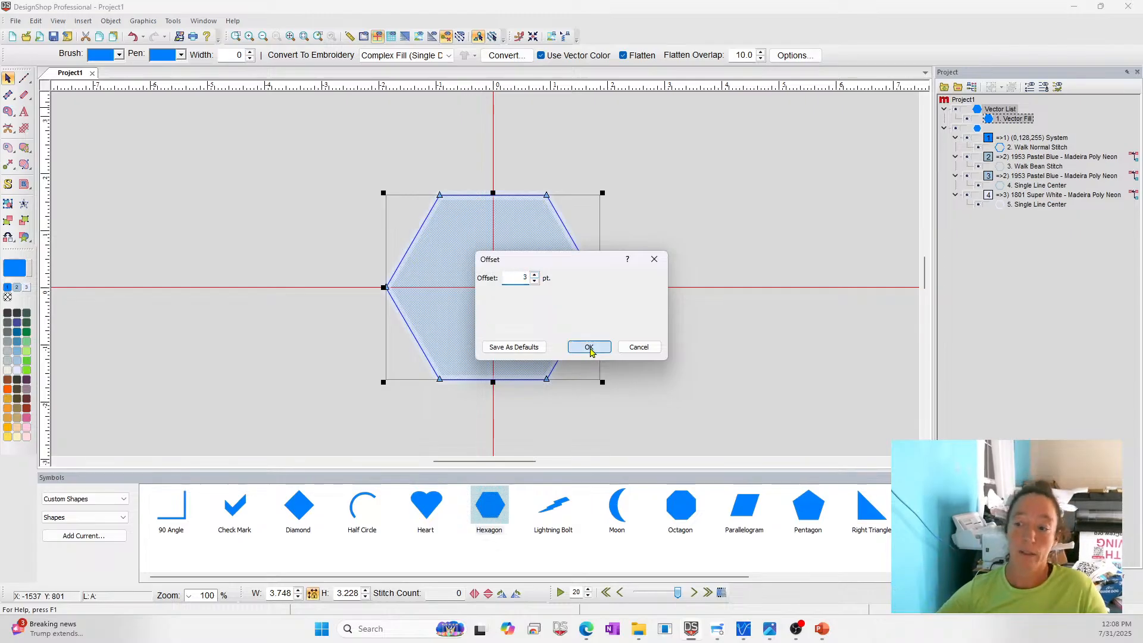
# - Enlarge the Vector Fill hexagon slightly more by applying Offset Outline to it again
pyautogui.click(111, 21)
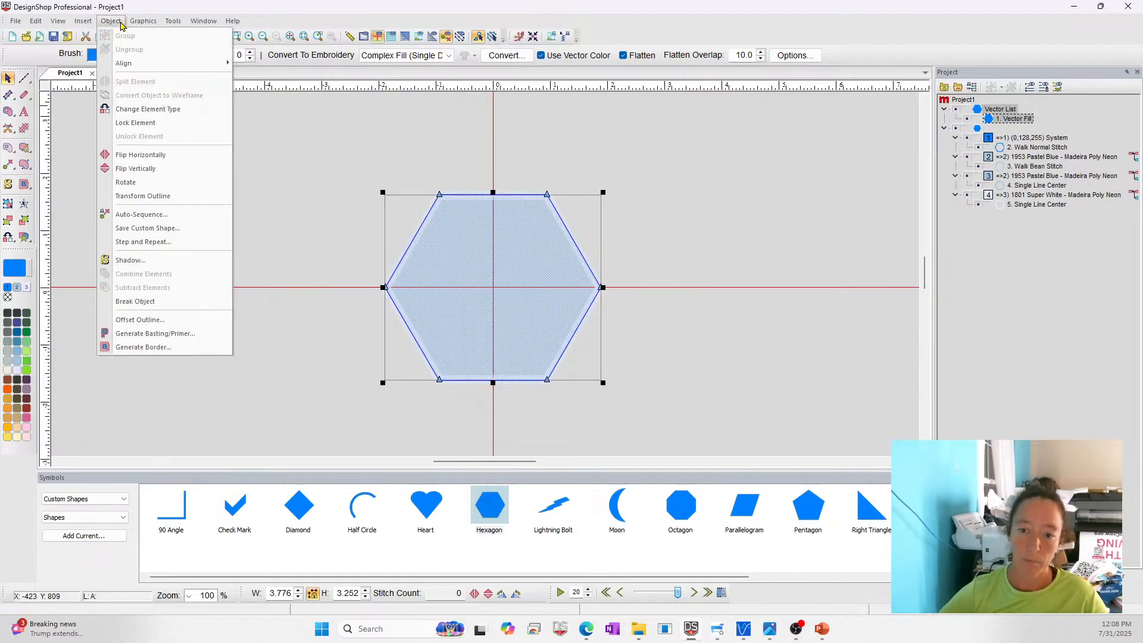
pyautogui.click(137, 321)
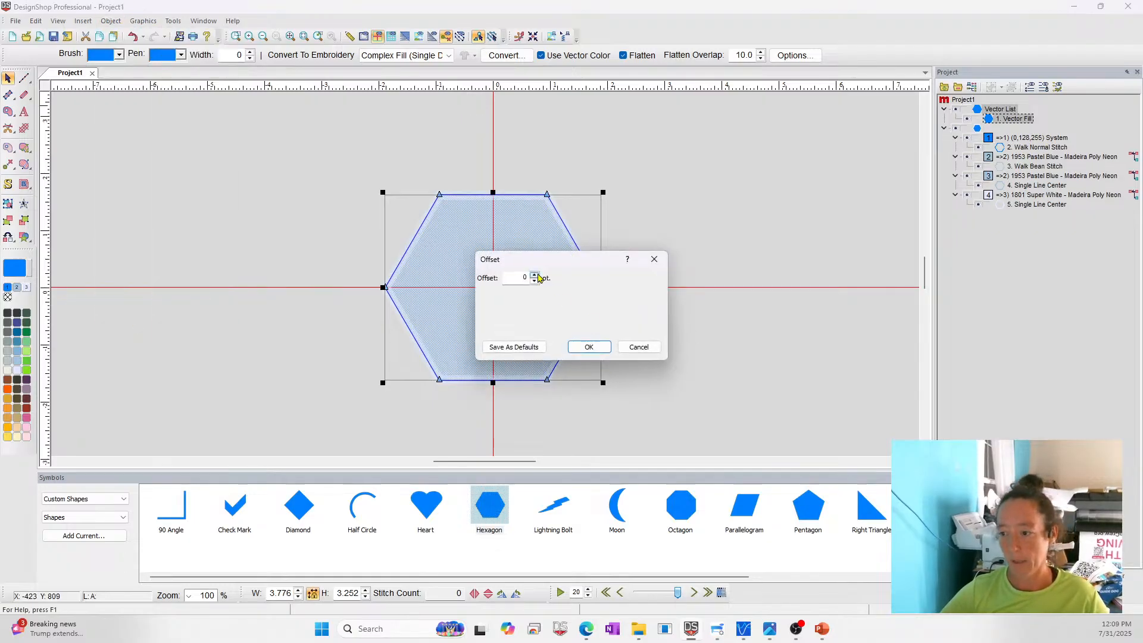
pyautogui.click(588, 347)
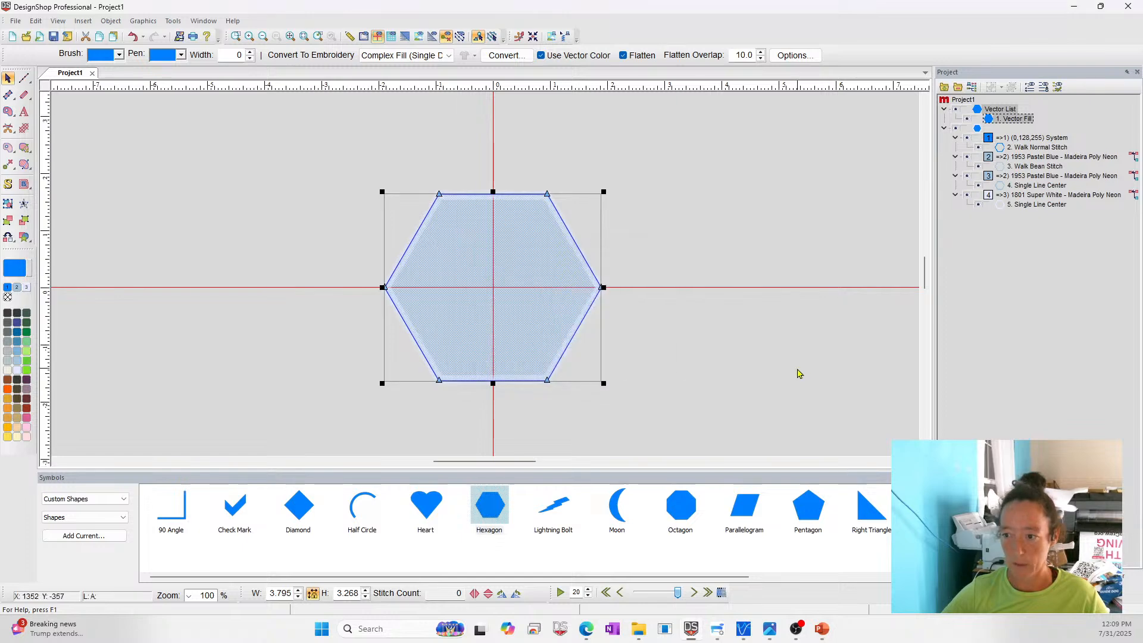
# - Convert a copy of the offset hexagon to a Walk Normal Stitch outline and paste it into a new project
pyautogui.click(509, 287)
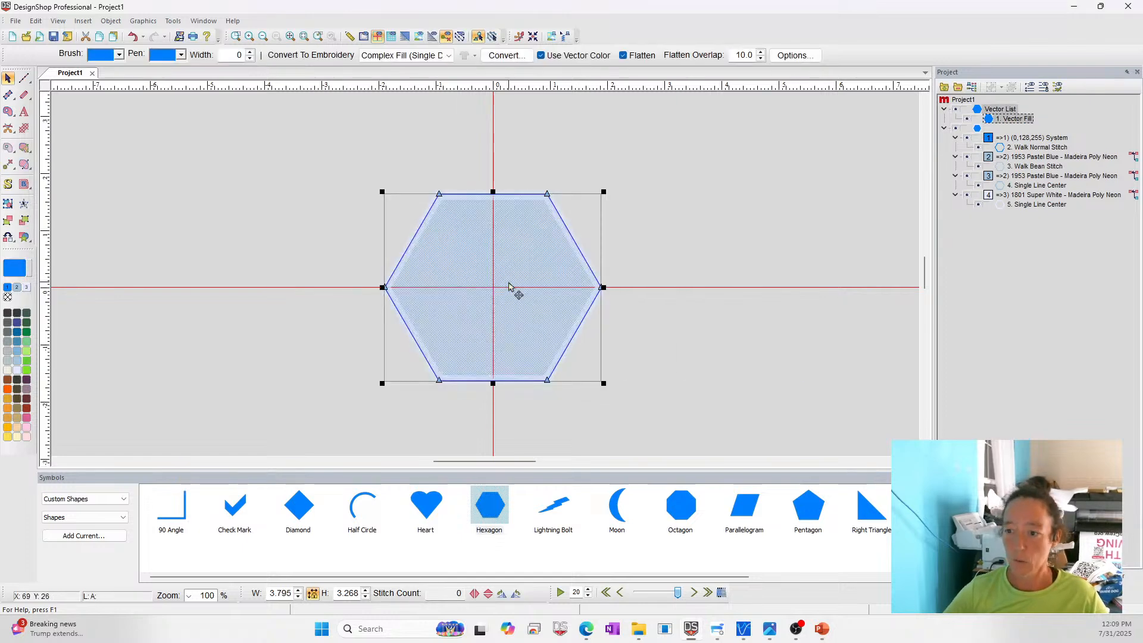
pyautogui.click(25, 78)
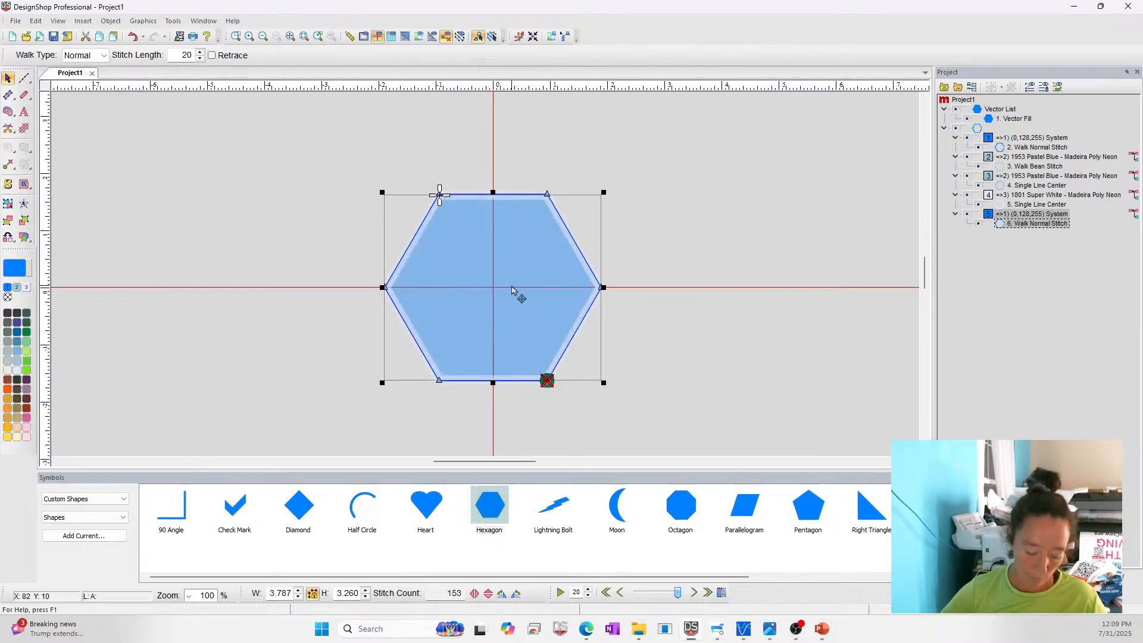
pyautogui.hotkey('ctrl', 'n')
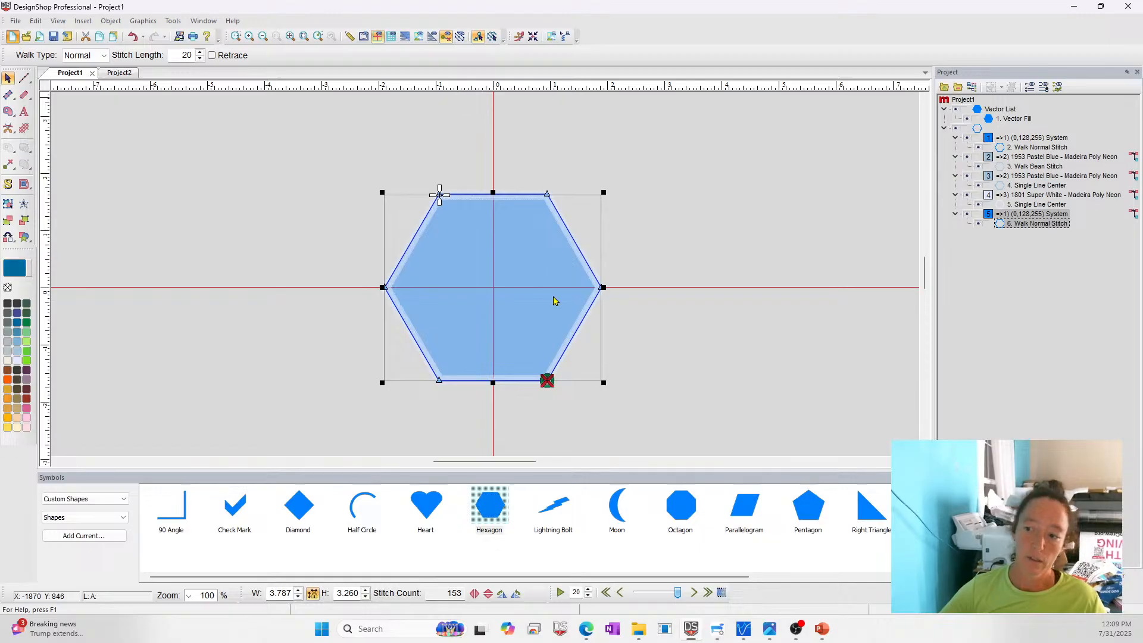
pyautogui.hotkey('ctrl', 'v')
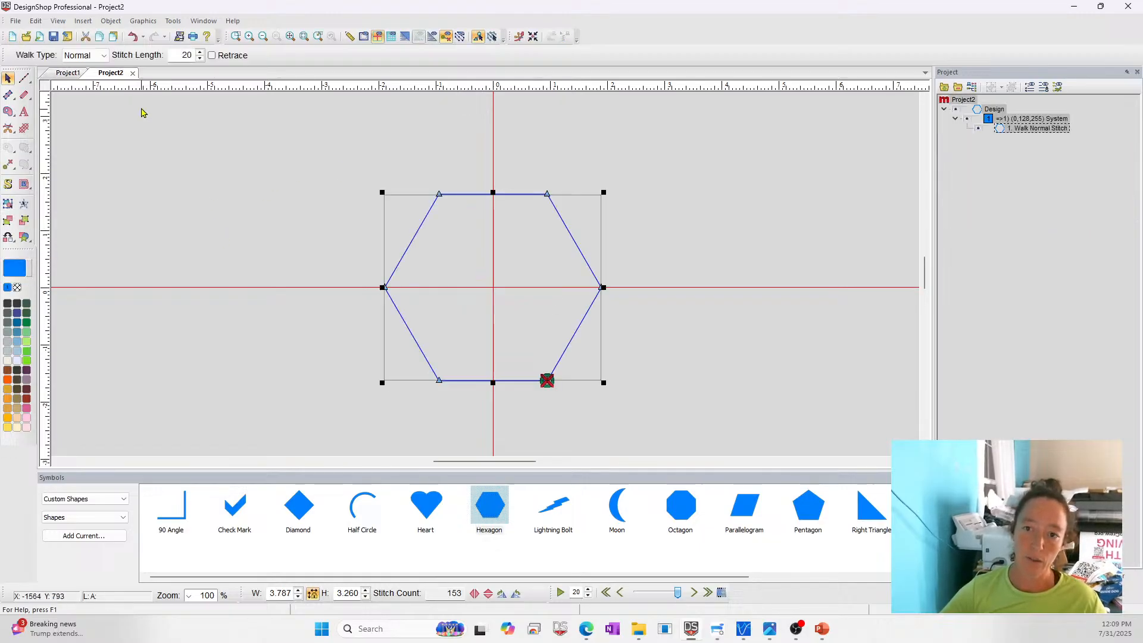
# - Save the new project's hexagon outline in the SVG File (*.svg) format
pyautogui.click(204, 21)
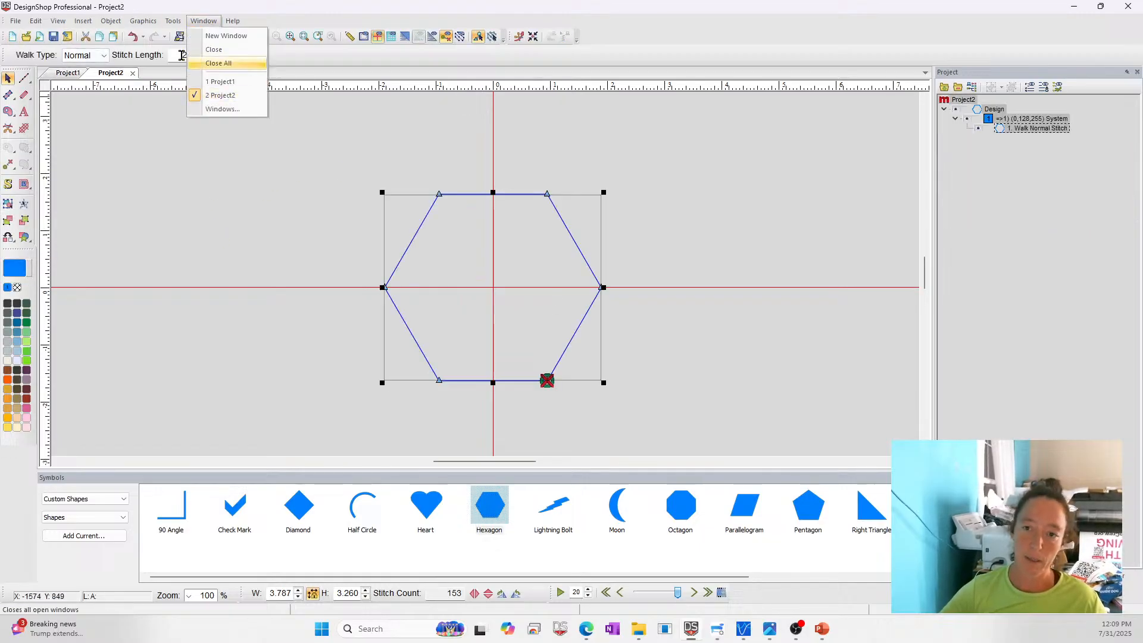
pyautogui.click(14, 22)
pyautogui.click(38, 104)
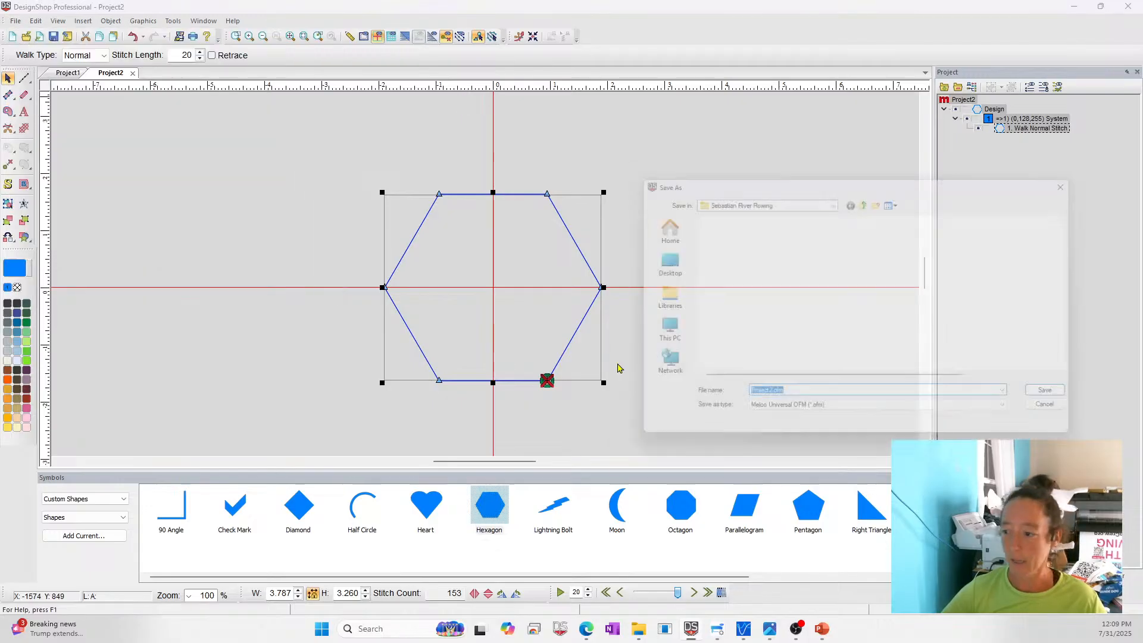
pyautogui.click(749, 416)
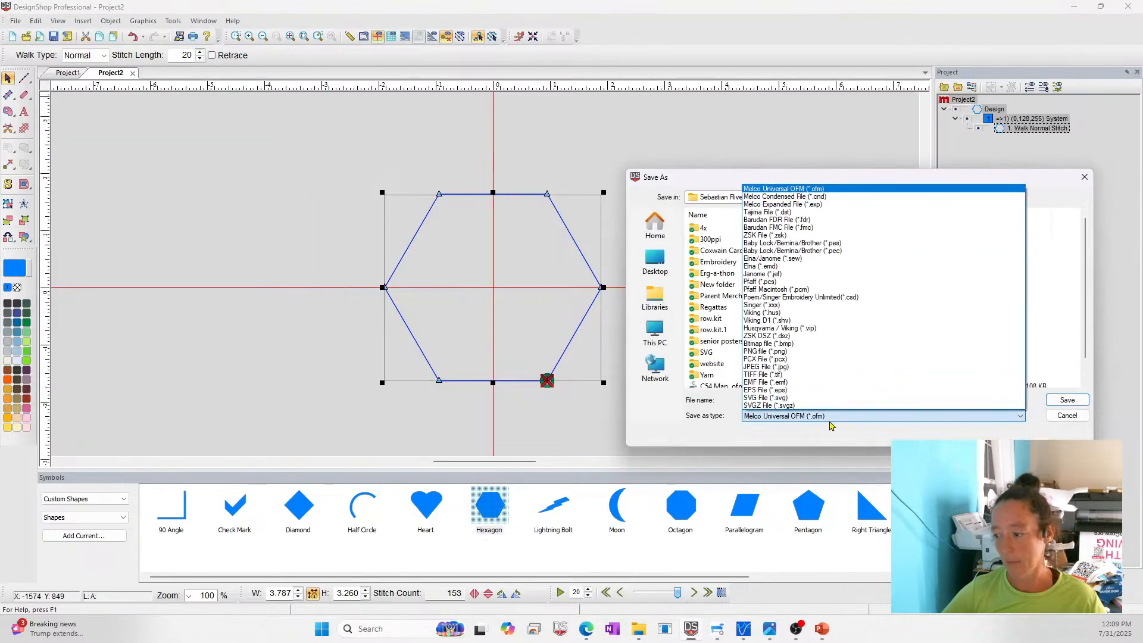
pyautogui.click(790, 400)
pyautogui.click(1068, 400)
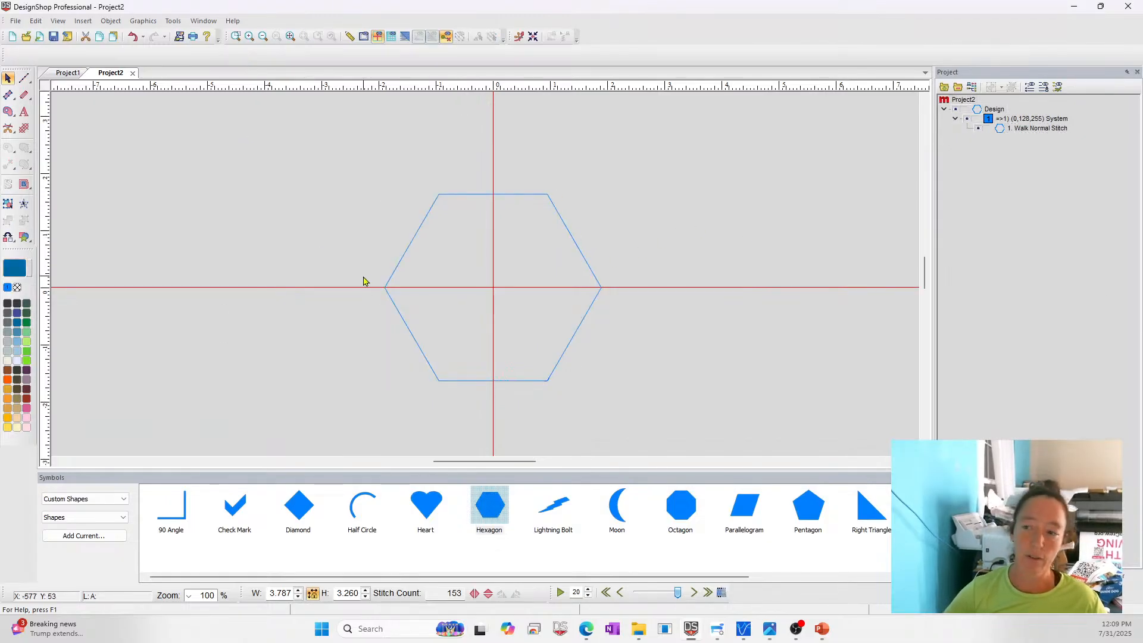
# - Go back to Project1 and compare the size of the Vector Fill hexagon with the original Walk Normal Stitch outline
pyautogui.click(68, 73)
pyautogui.click(416, 283)
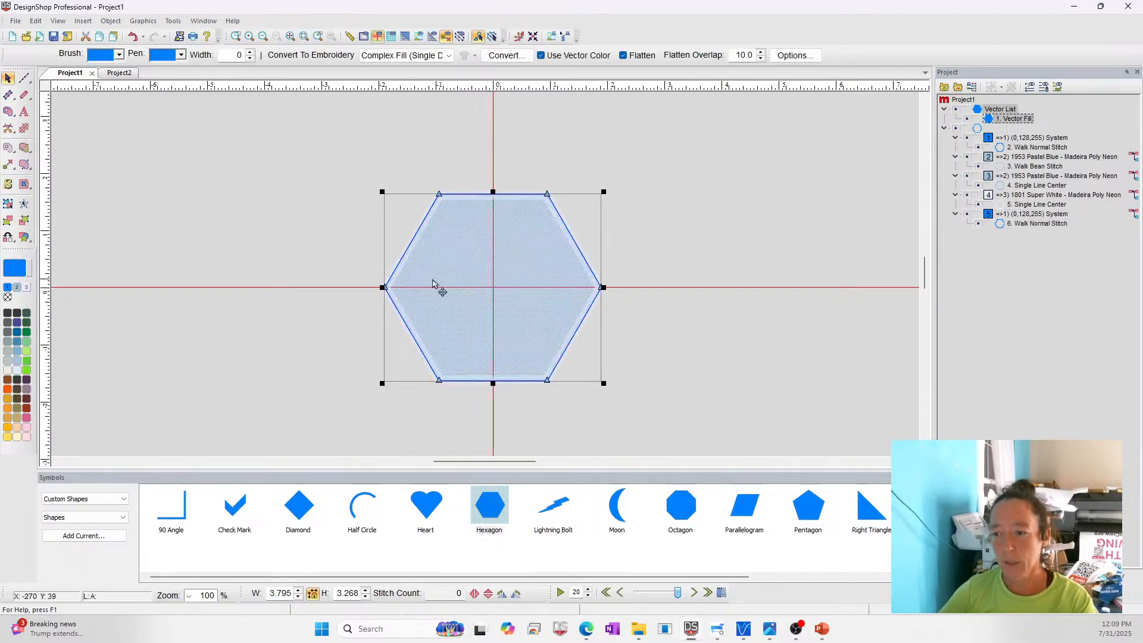
pyautogui.click(1022, 149)
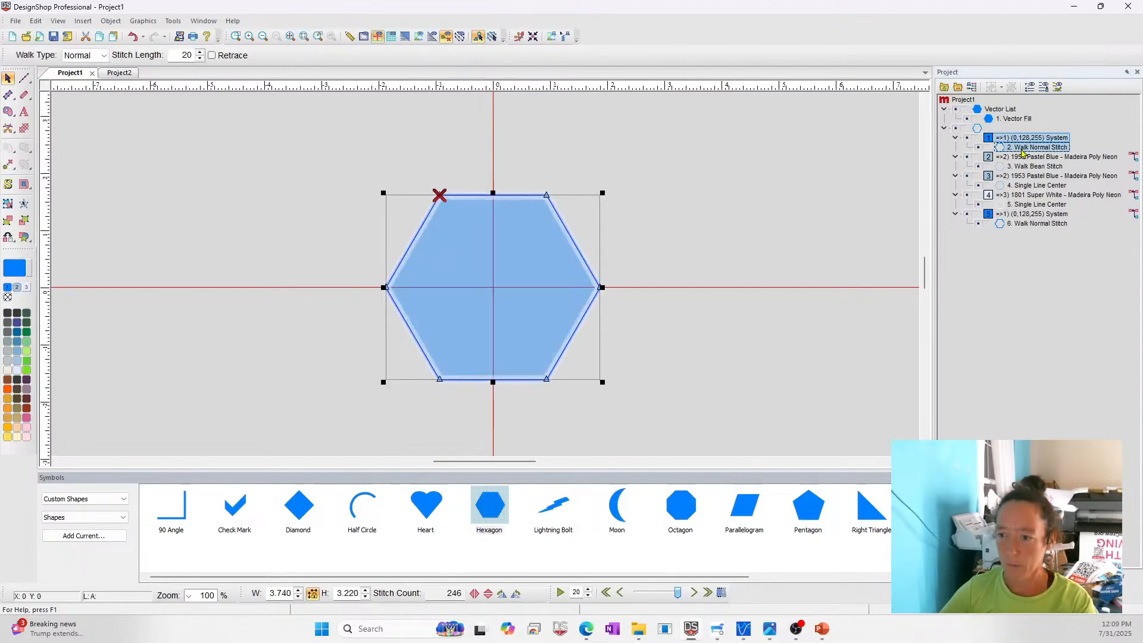
pyautogui.click(1009, 121)
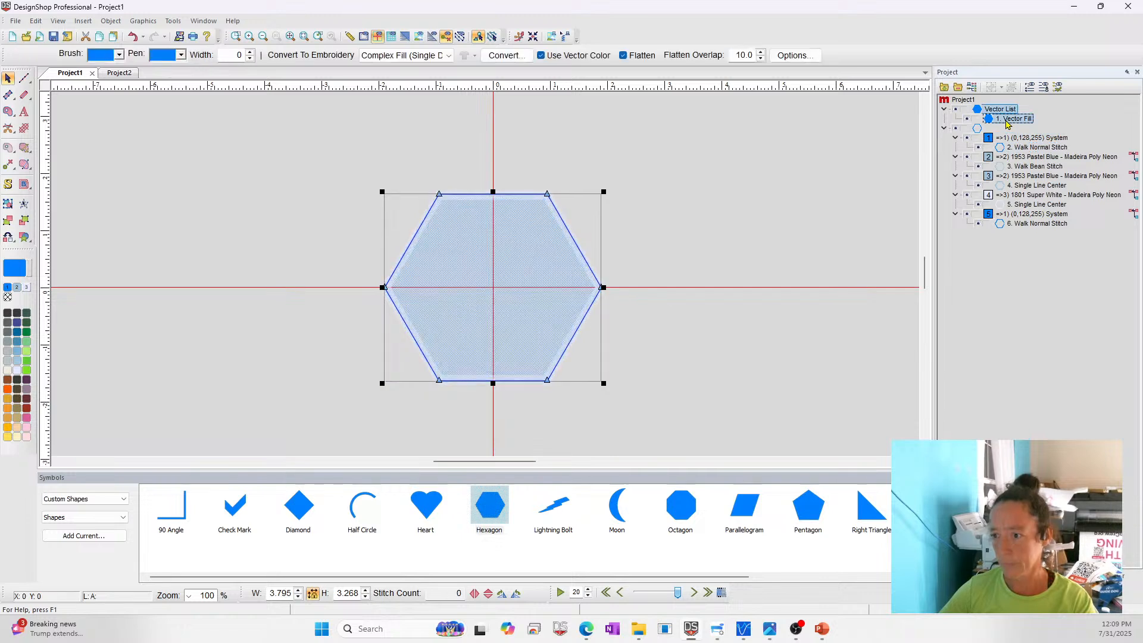
pyautogui.click(457, 260)
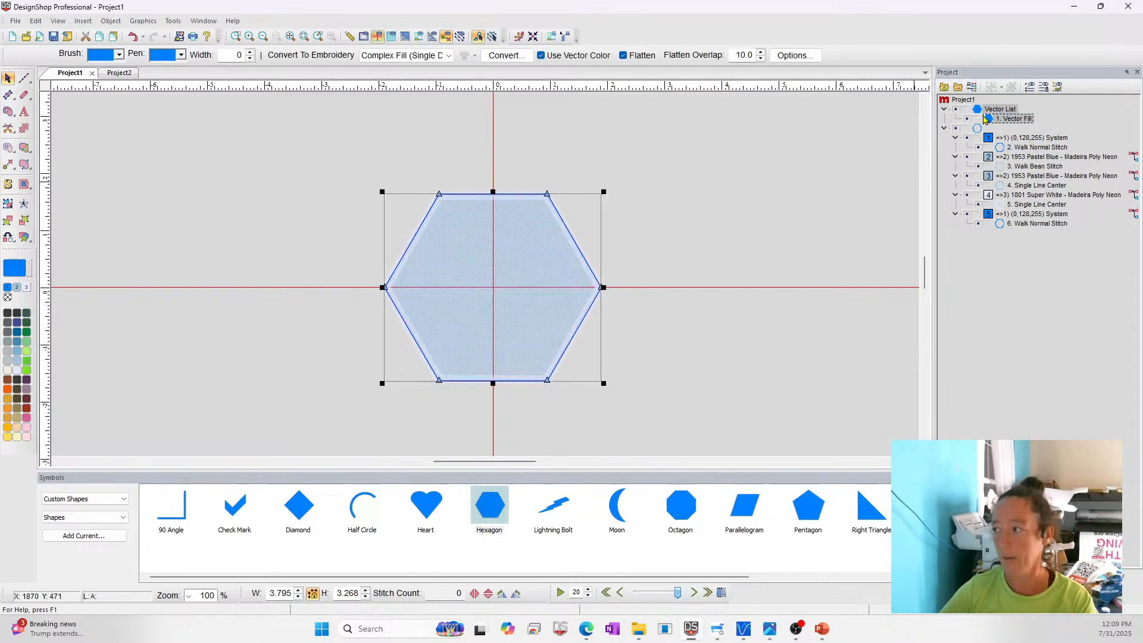
pyautogui.click(1010, 149)
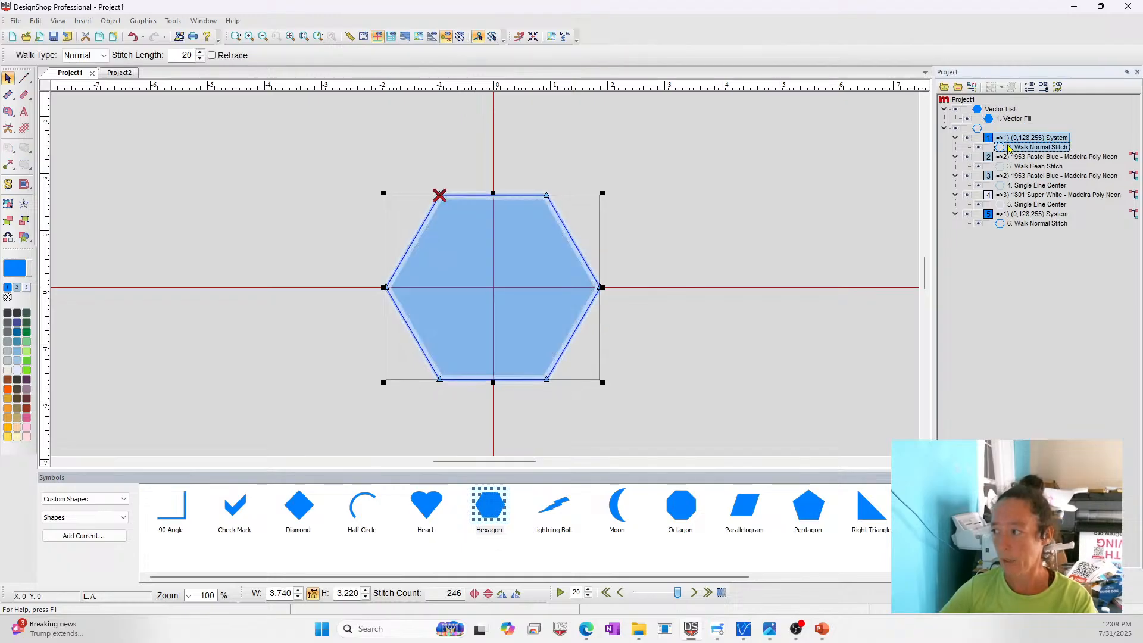
# - Delete the extra Walk Normal Stitch hexagon at the end of the Project1 sequence
pyautogui.click(1004, 219)
pyautogui.press('Delete')
pyautogui.click(798, 252)
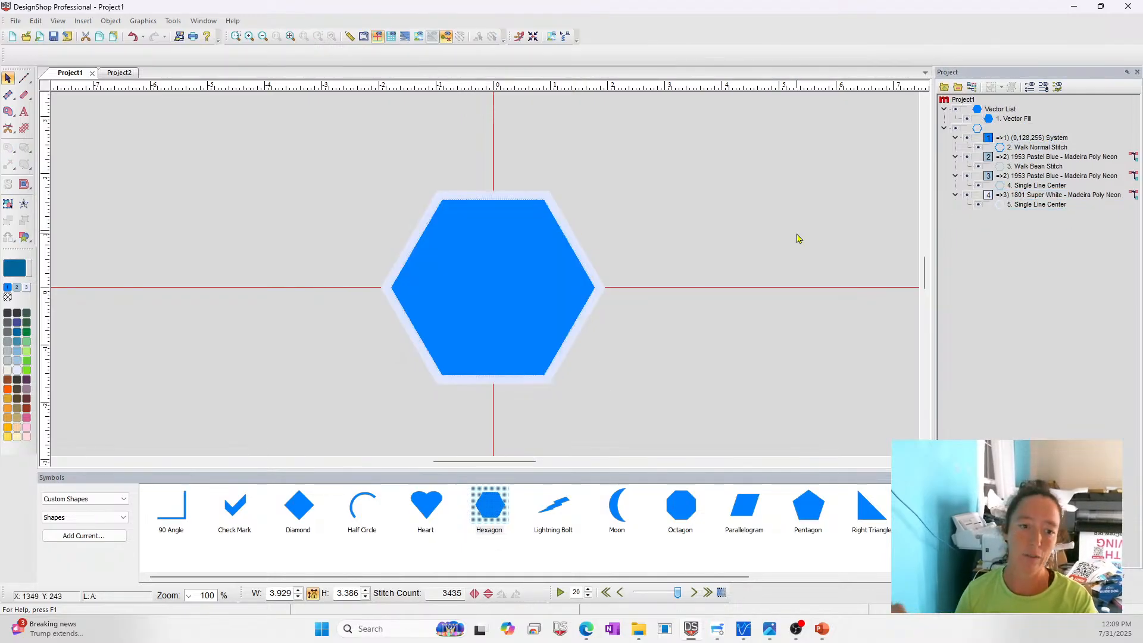
# - Recolour the Vector Fill hexagon bright green and check it against the white Single Line Center border
pyautogui.click(499, 326)
pyautogui.click(27, 371)
pyautogui.click(715, 249)
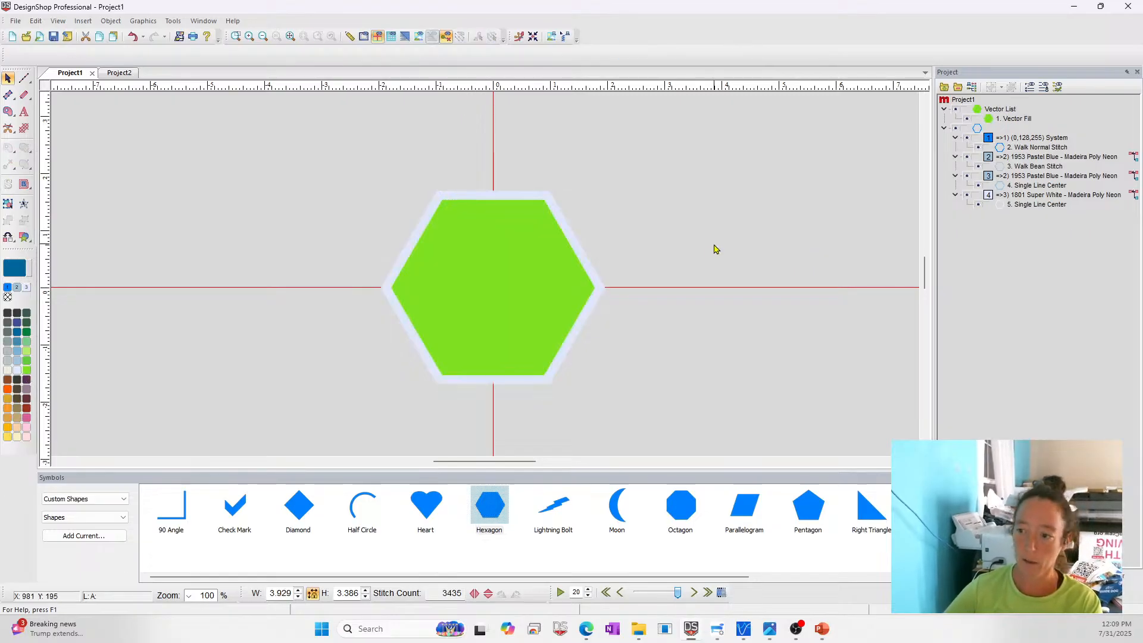
pyautogui.click(573, 236)
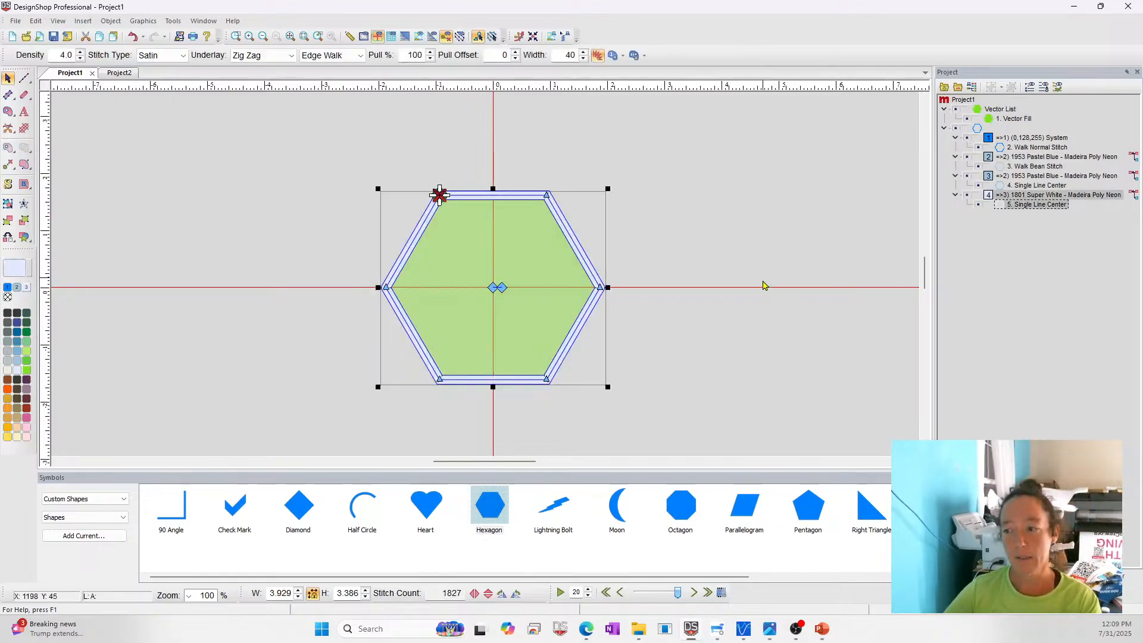
pyautogui.click(777, 347)
pyautogui.click(495, 309)
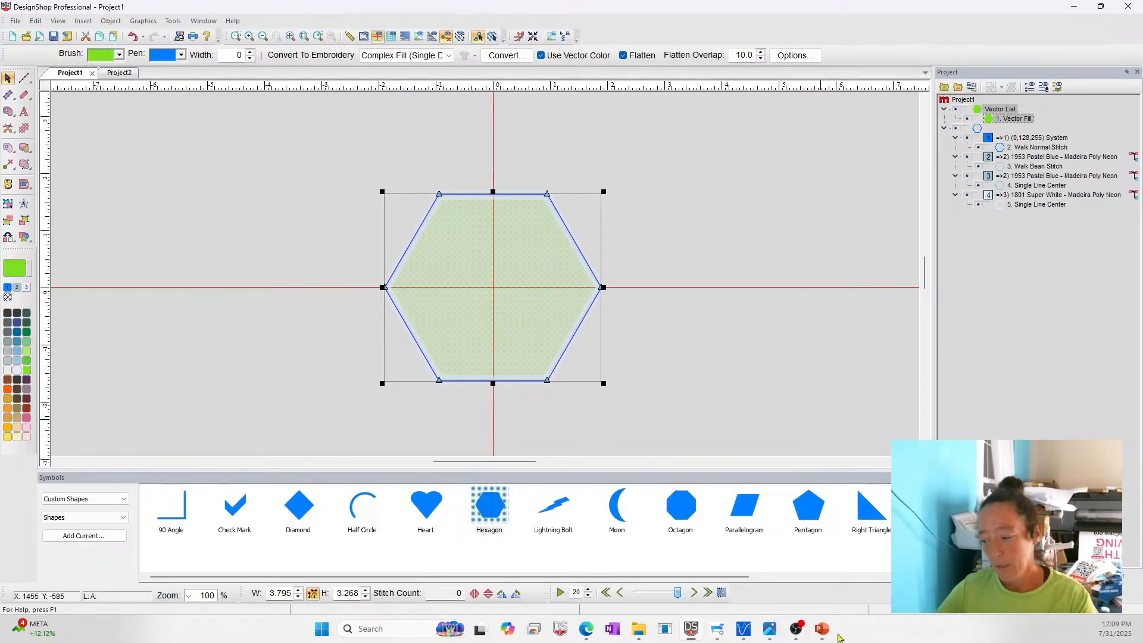
# - Switch to the PowerPoint slide show to reread the viewer questions, and return to DesignShop
pyautogui.moveTo(816, 629)
pyautogui.click(811, 560)
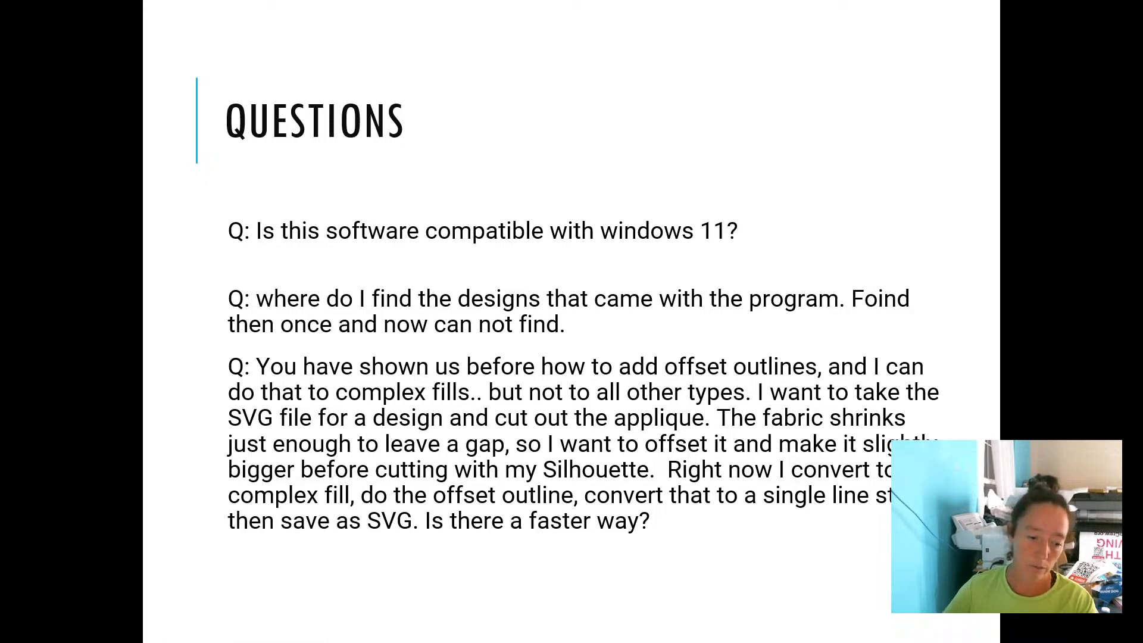
pyautogui.hotkey('alt', 'Tab')
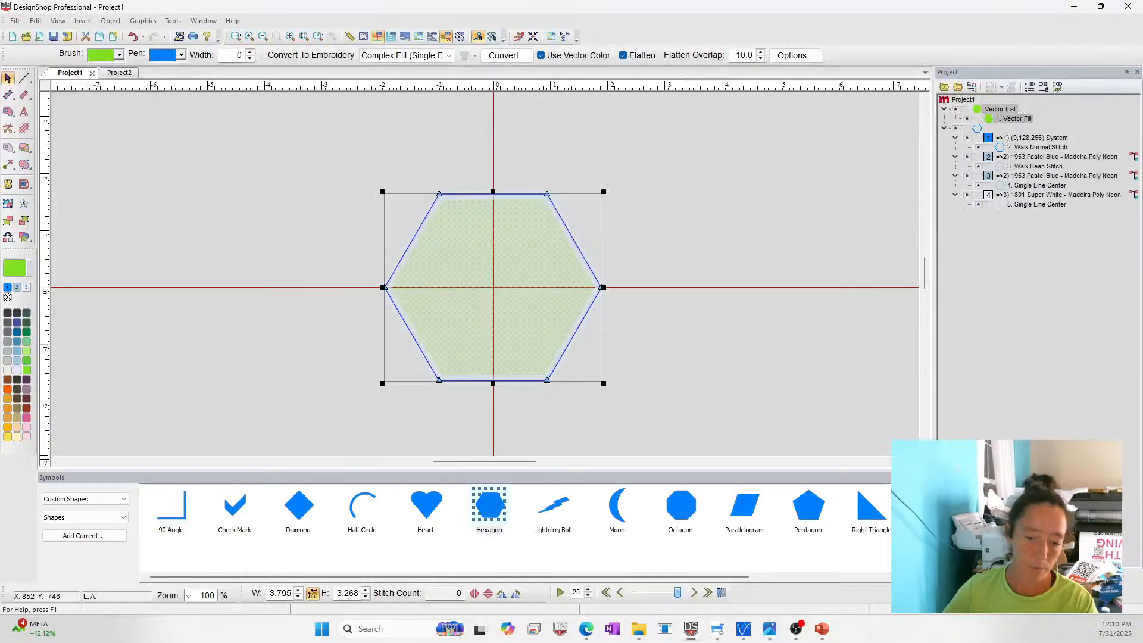
# - Inspect the Generate Borders options for the Vector Fill hexagon and for the Walk Normal Stitch outline without applying them
pyautogui.click(25, 184)
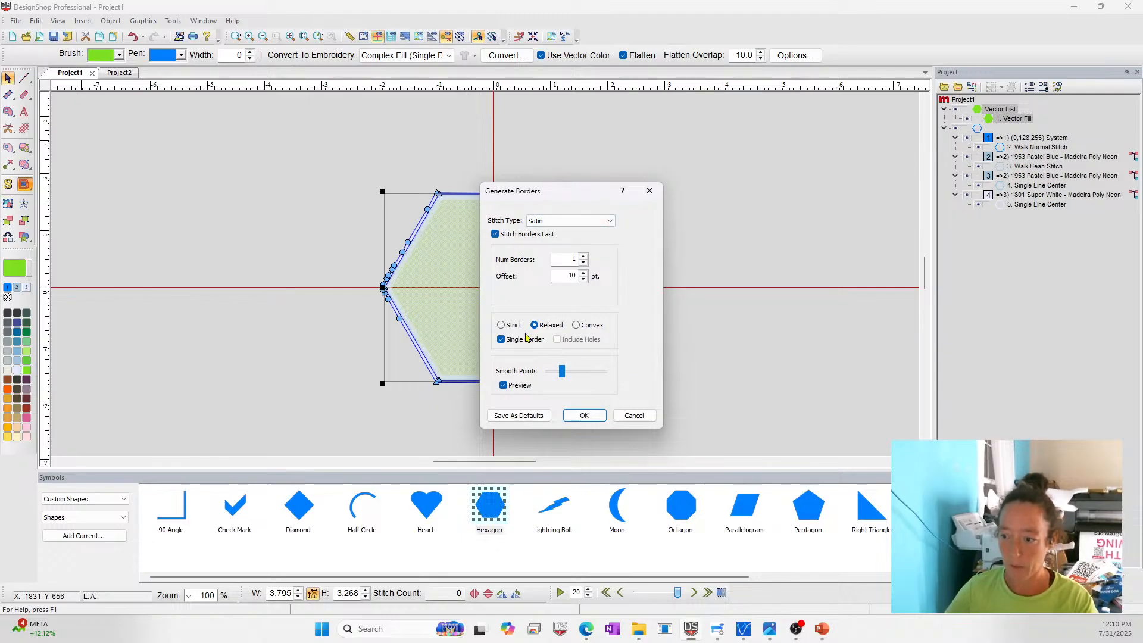
pyautogui.click(636, 418)
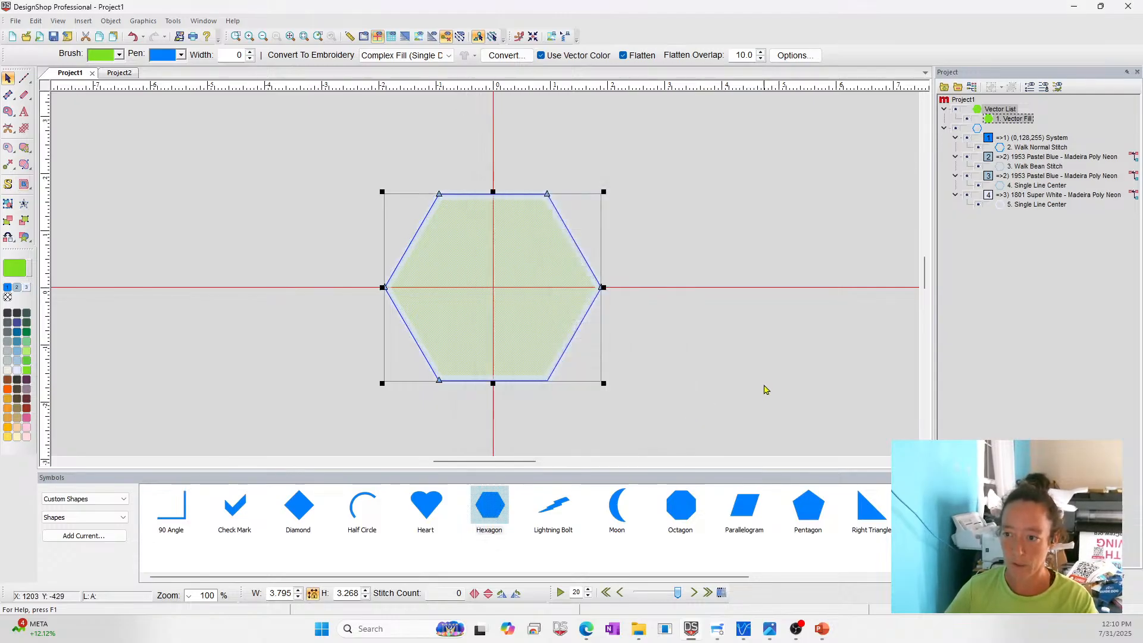
pyautogui.click(1030, 142)
pyautogui.click(1030, 206)
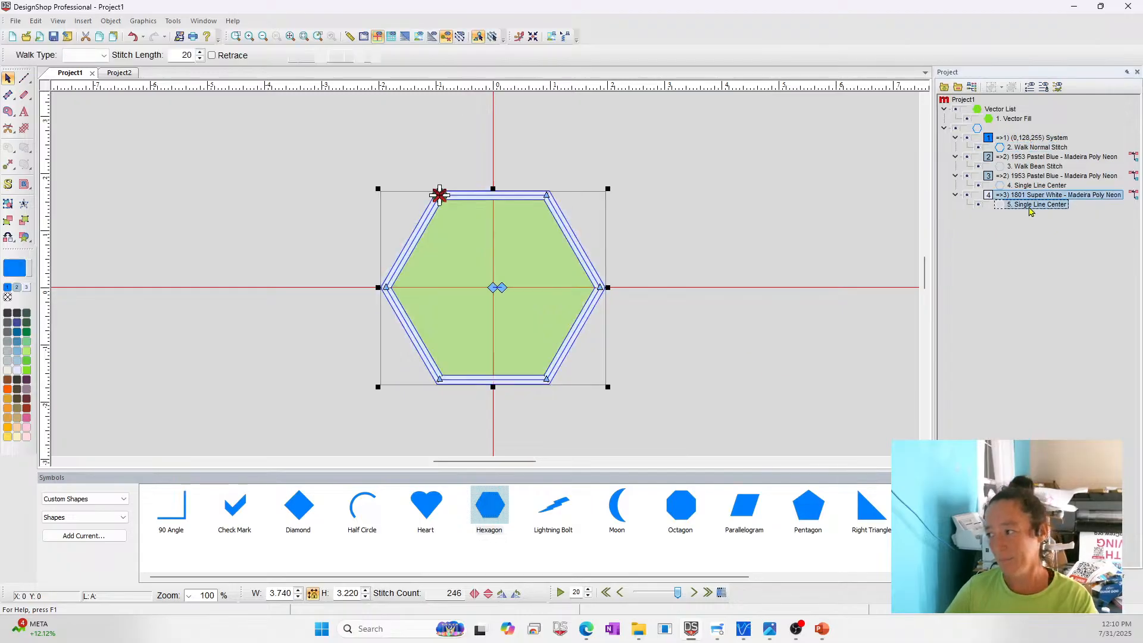
pyautogui.click(1021, 149)
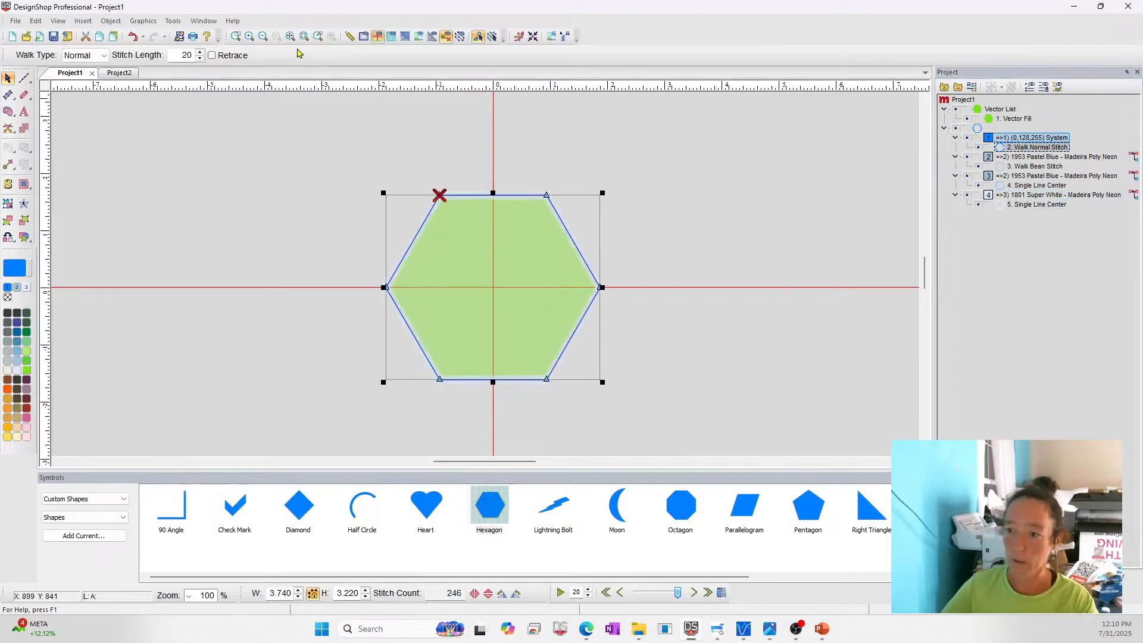
pyautogui.click(24, 184)
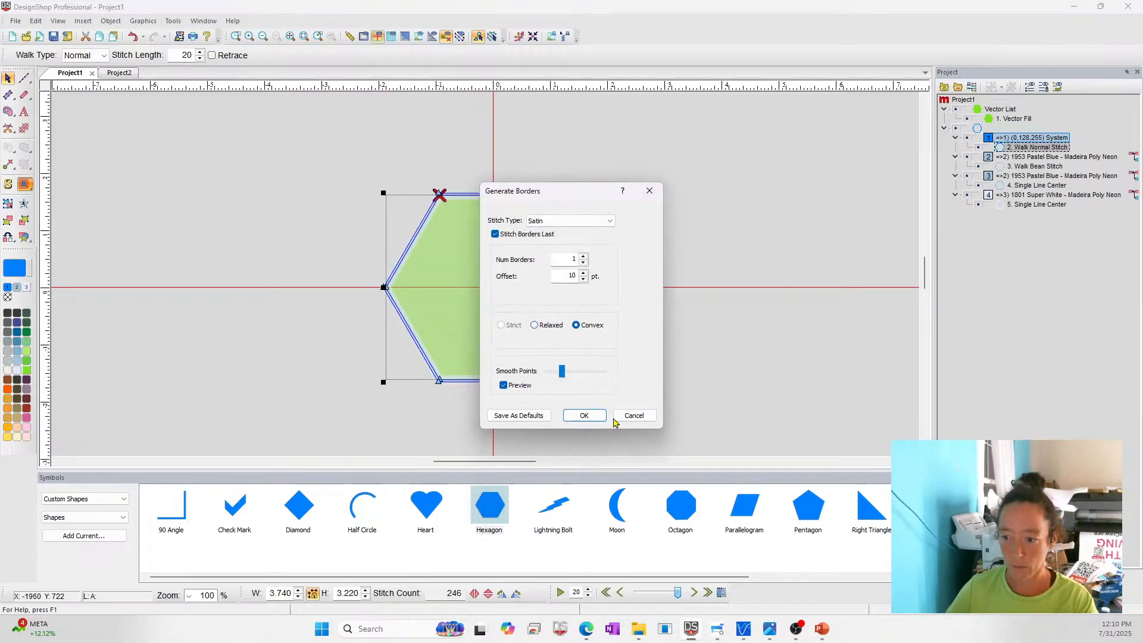
pyautogui.click(632, 419)
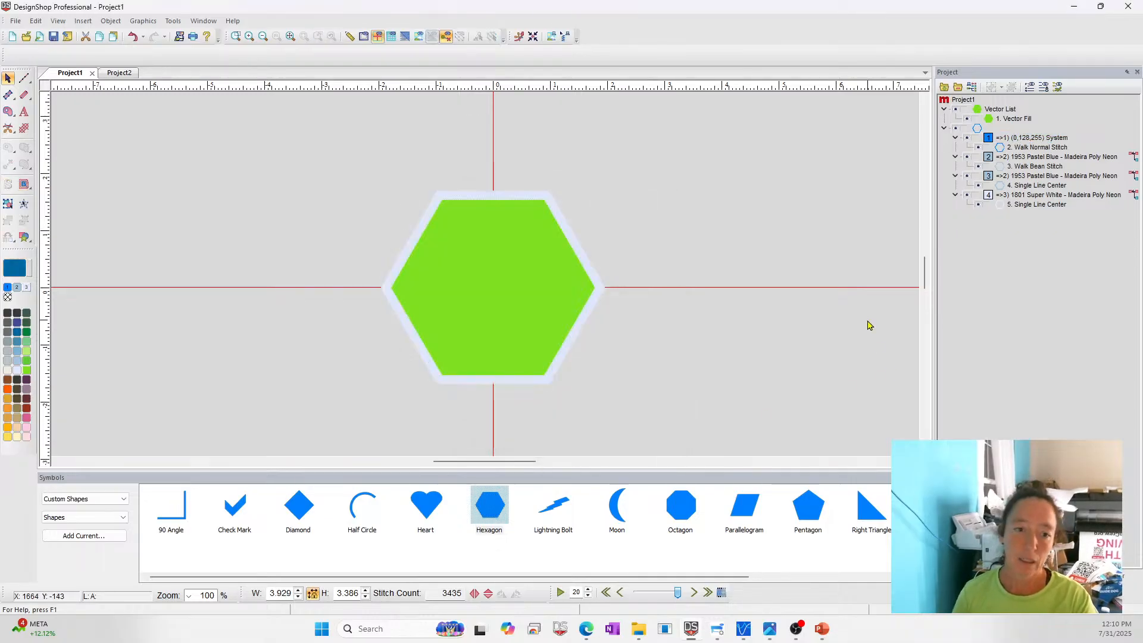
# - Add a lettering element with the single letter H in the empty area beside the hexagon
pyautogui.click(436, 285)
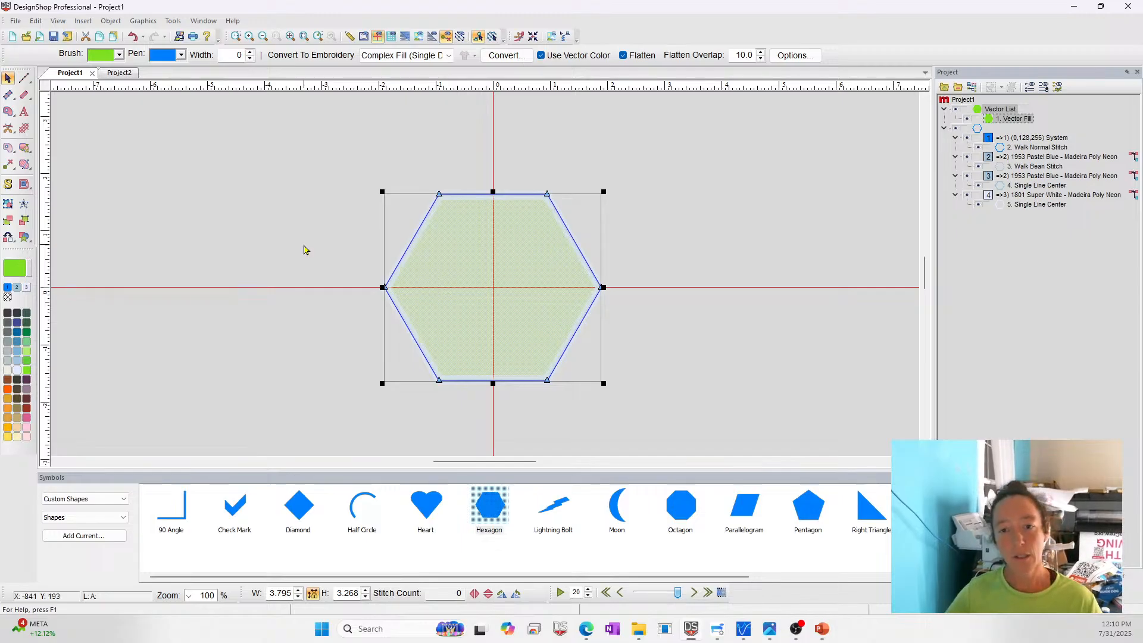
pyautogui.click(24, 111)
pyautogui.click(221, 280)
pyautogui.write('H')
pyautogui.press('Return')
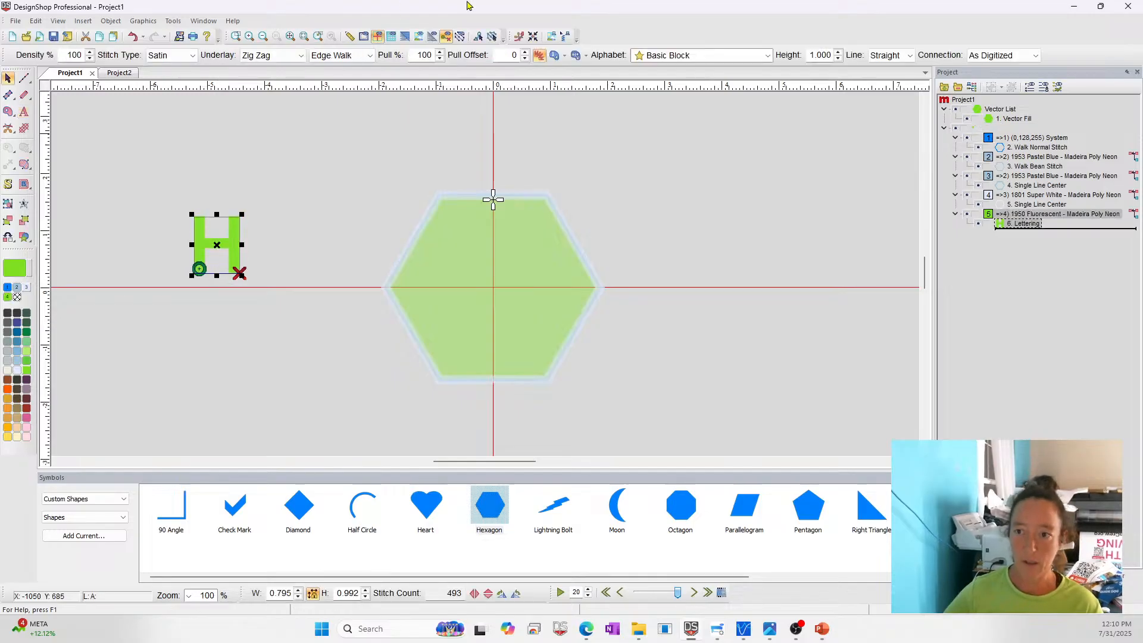
# - Change the H's alphabet to Athletic Block and resize the letter to a height of about 0.94
pyautogui.click(699, 59)
pyautogui.click(768, 55)
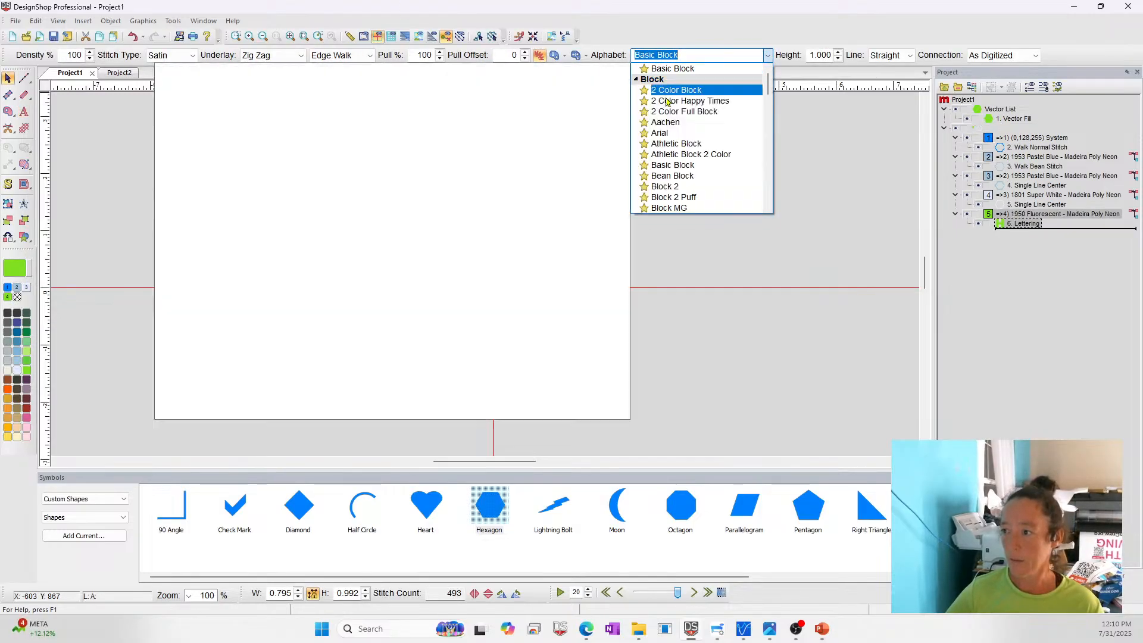
pyautogui.click(677, 144)
pyautogui.moveTo(235, 210); pyautogui.dragTo(271, 159)
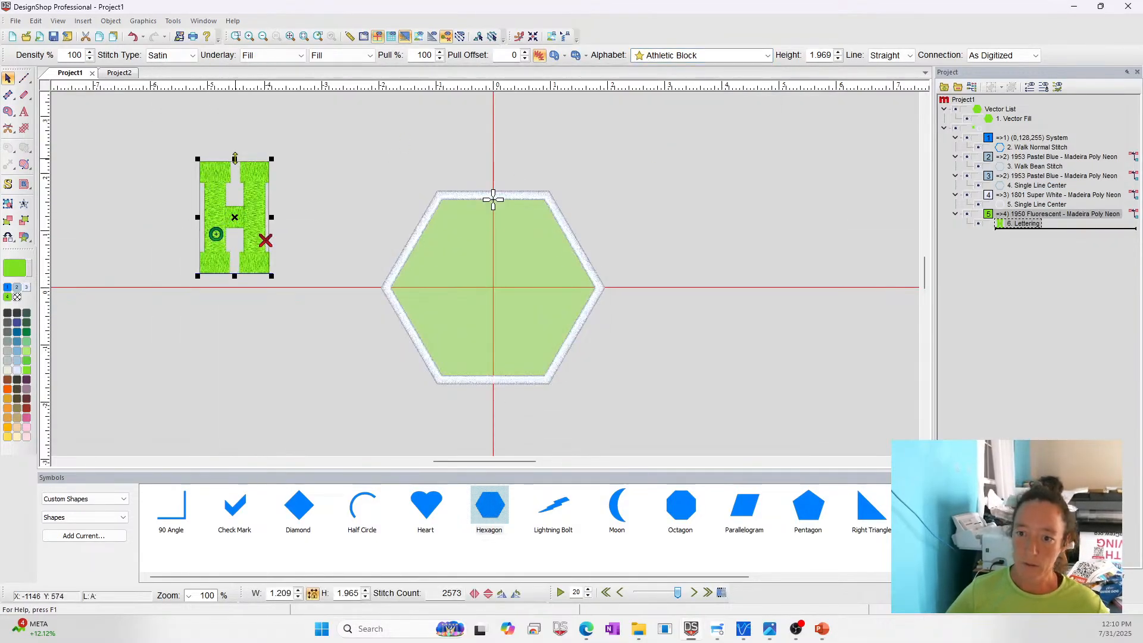
pyautogui.moveTo(272, 159); pyautogui.dragTo(239, 193)
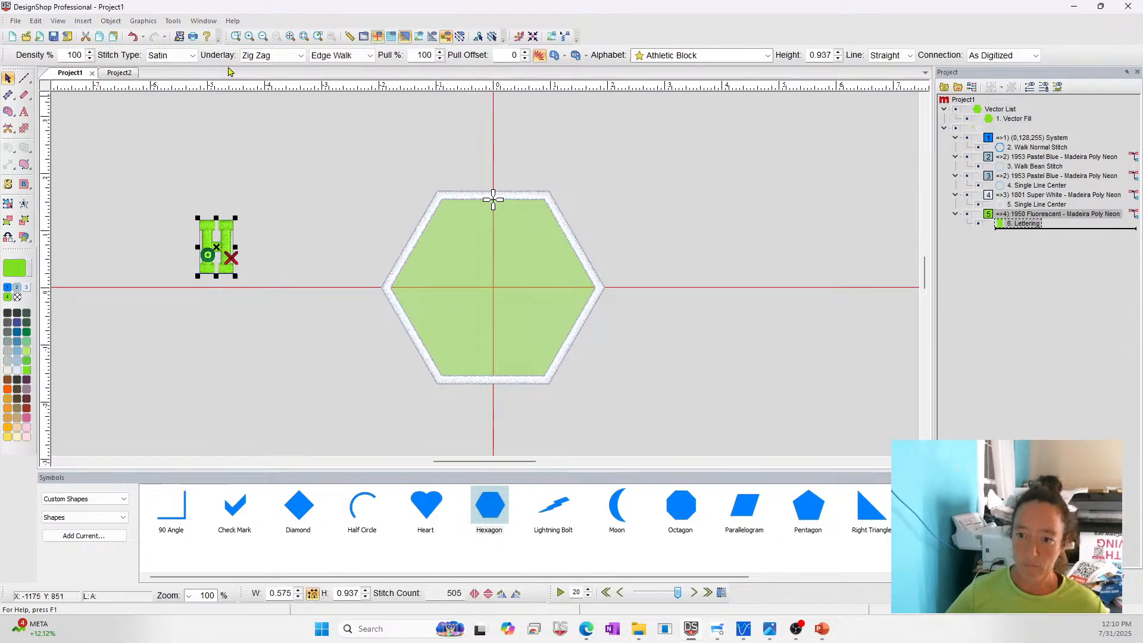
# - Examine the satin stitch segments of the Athletic Block H up close
pyautogui.moveTo(177, 213); pyautogui.dragTo(310, 300)
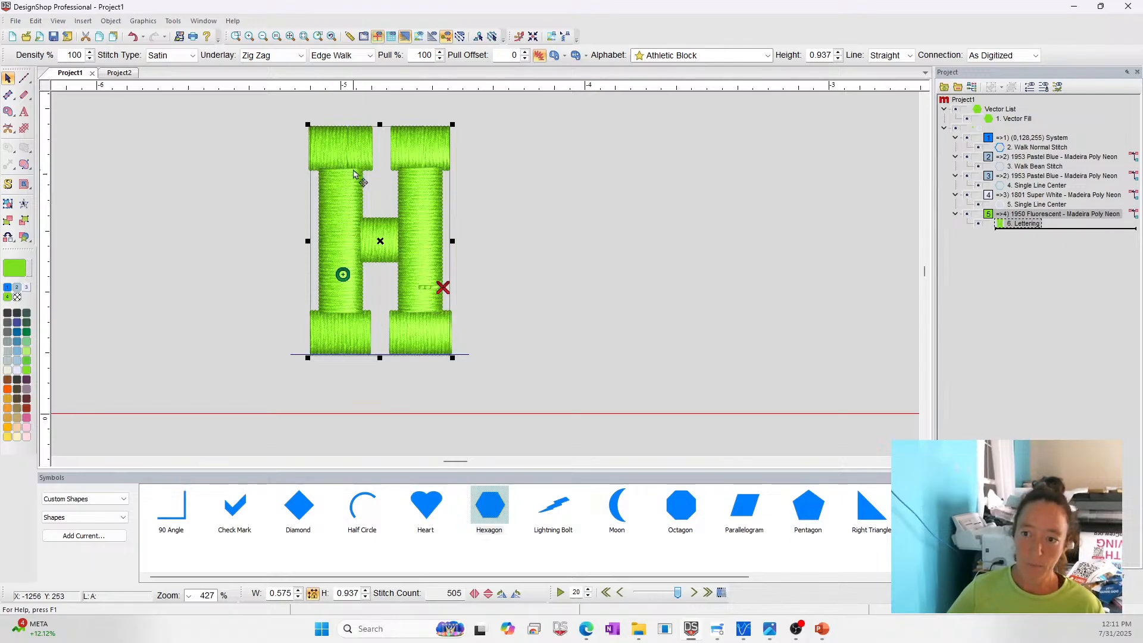
pyautogui.click(613, 289)
pyautogui.click(320, 222)
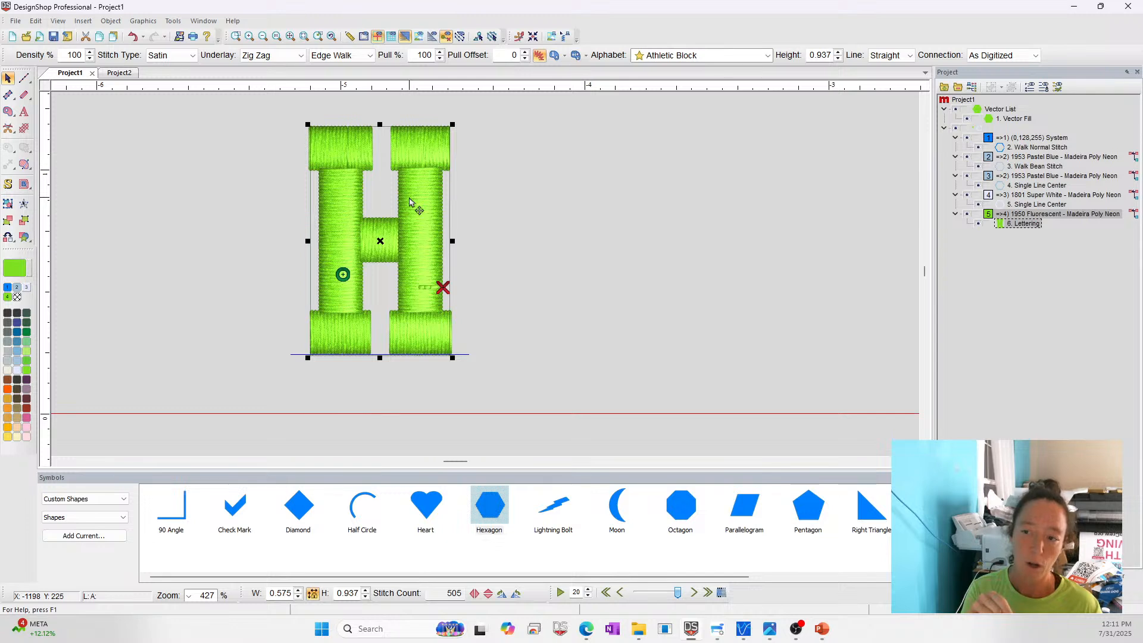
# - Set the Athletic Block H's pull offset to 2
pyautogui.click(525, 52)
pyautogui.click(525, 52)
pyautogui.click(524, 52)
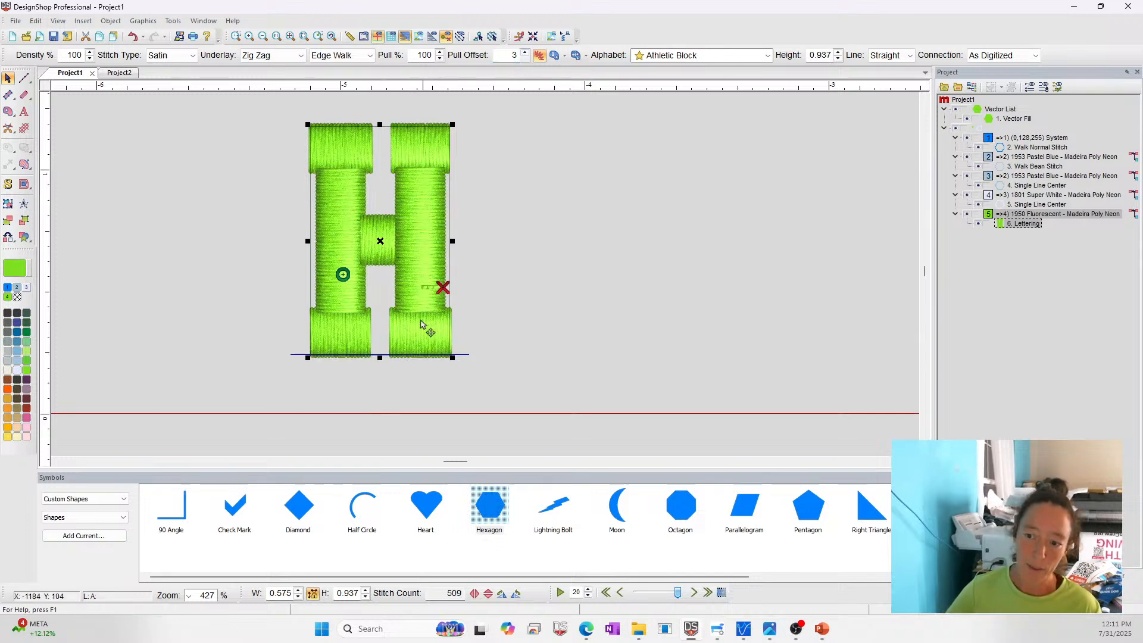
pyautogui.click(524, 59)
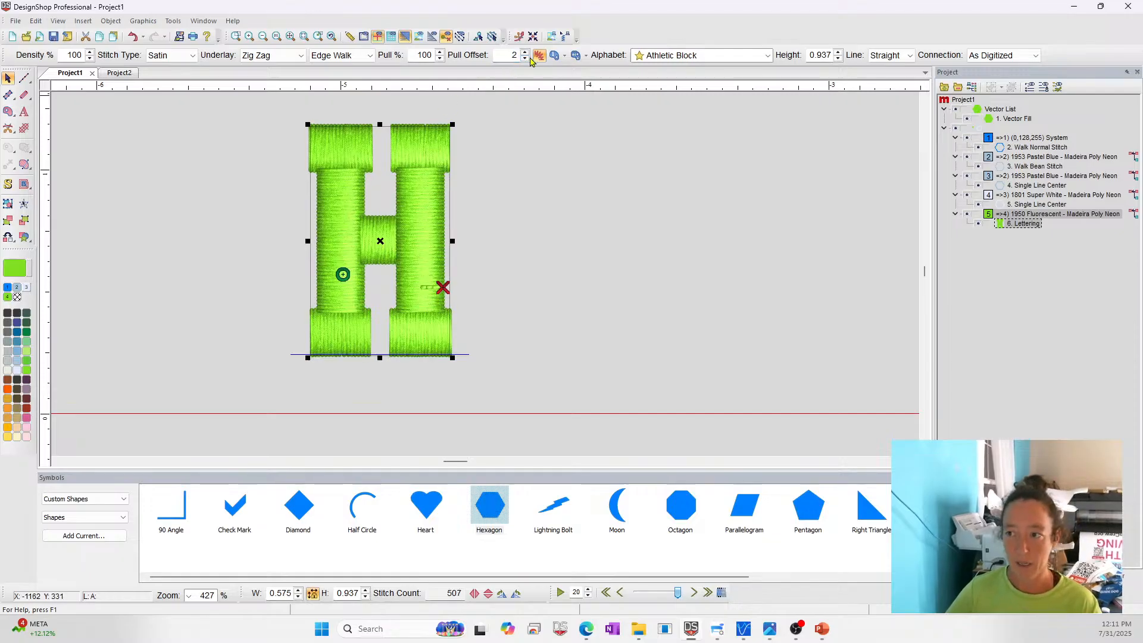
# - Review the underlay settings in the H's object properties without changing them
pyautogui.rightClick(381, 184)
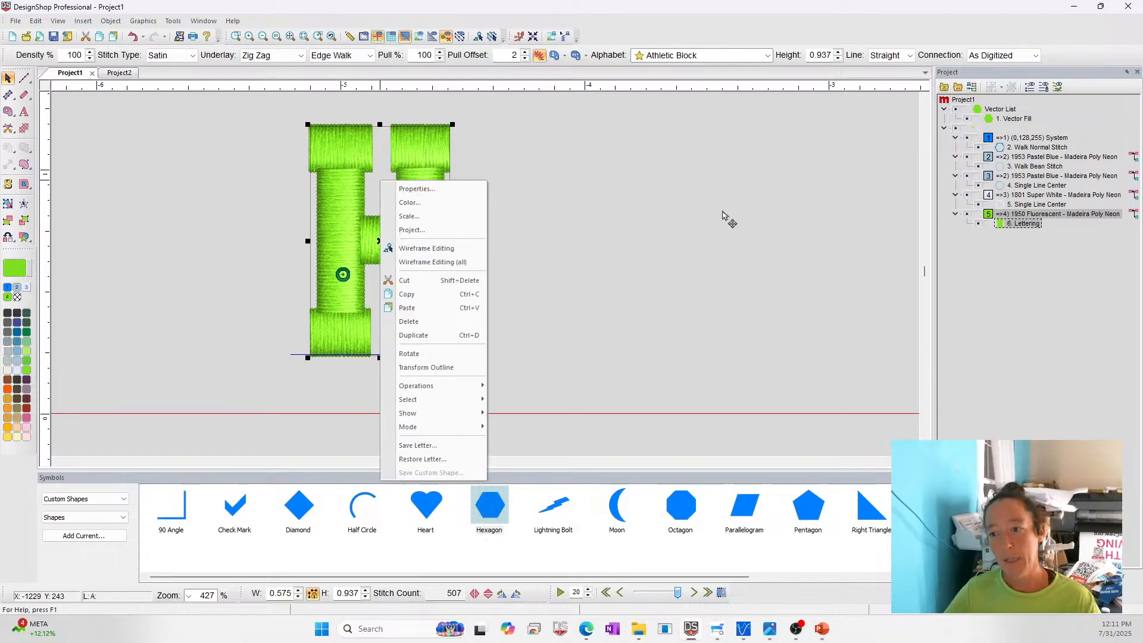
pyautogui.click(411, 189)
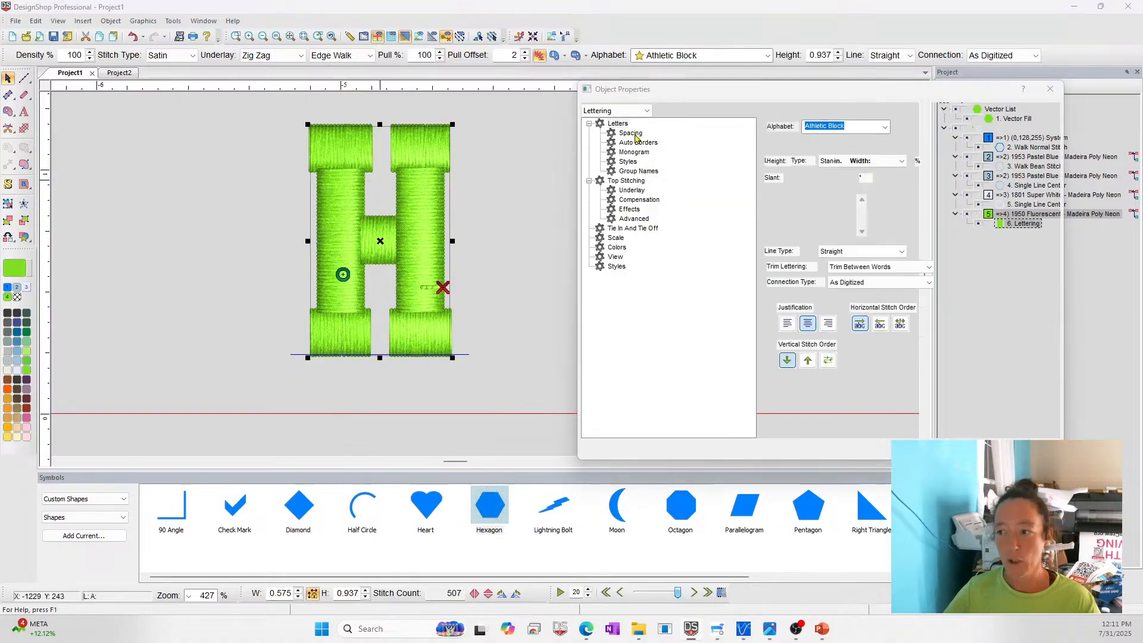
pyautogui.click(622, 190)
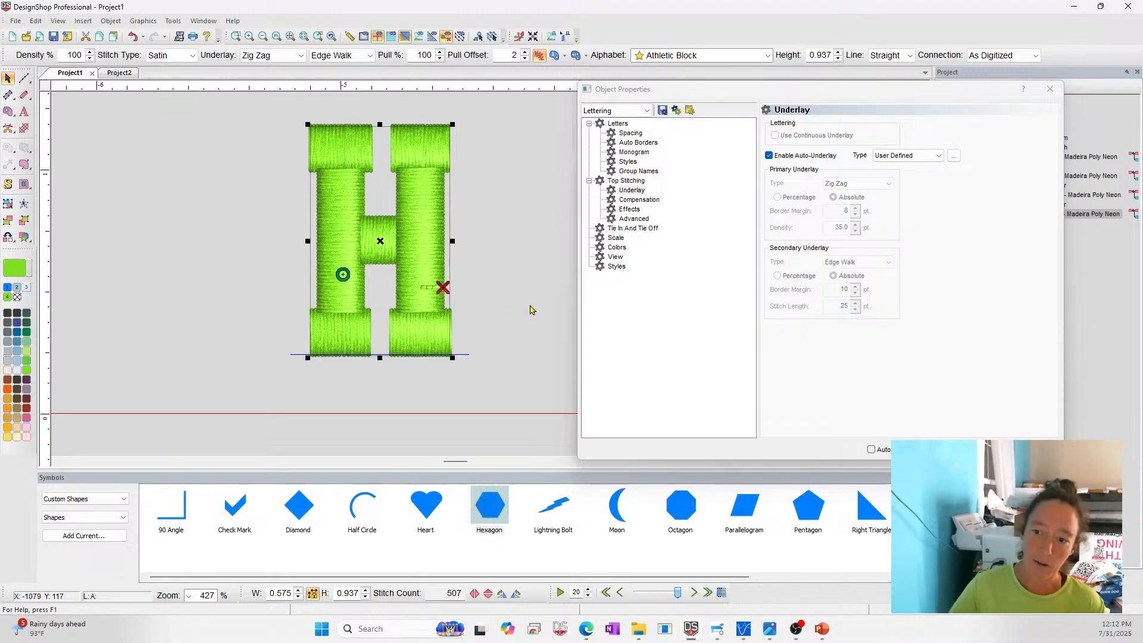
pyautogui.click(941, 450)
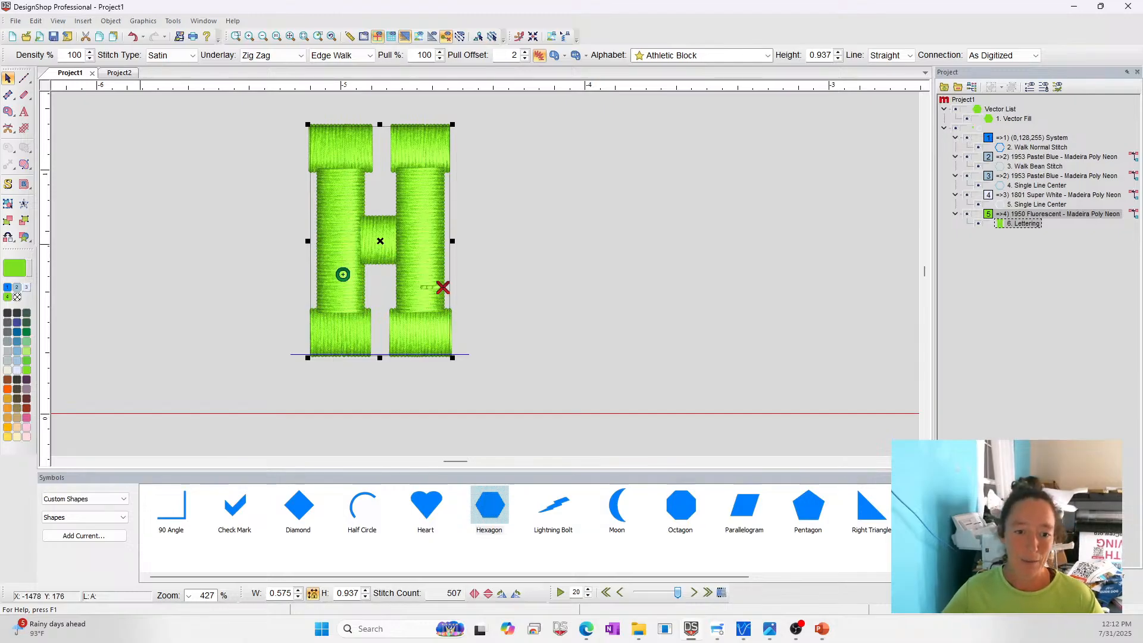
# - Delete the Athletic Block H lettering element
pyautogui.click(167, 295)
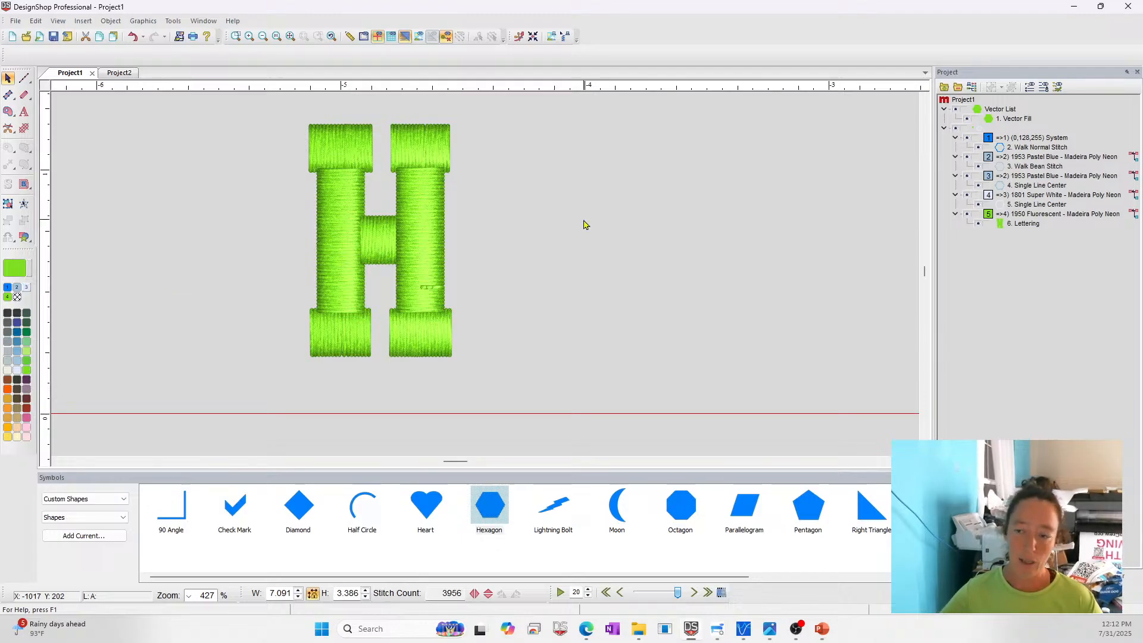
pyautogui.click(380, 216)
pyautogui.press('Delete')
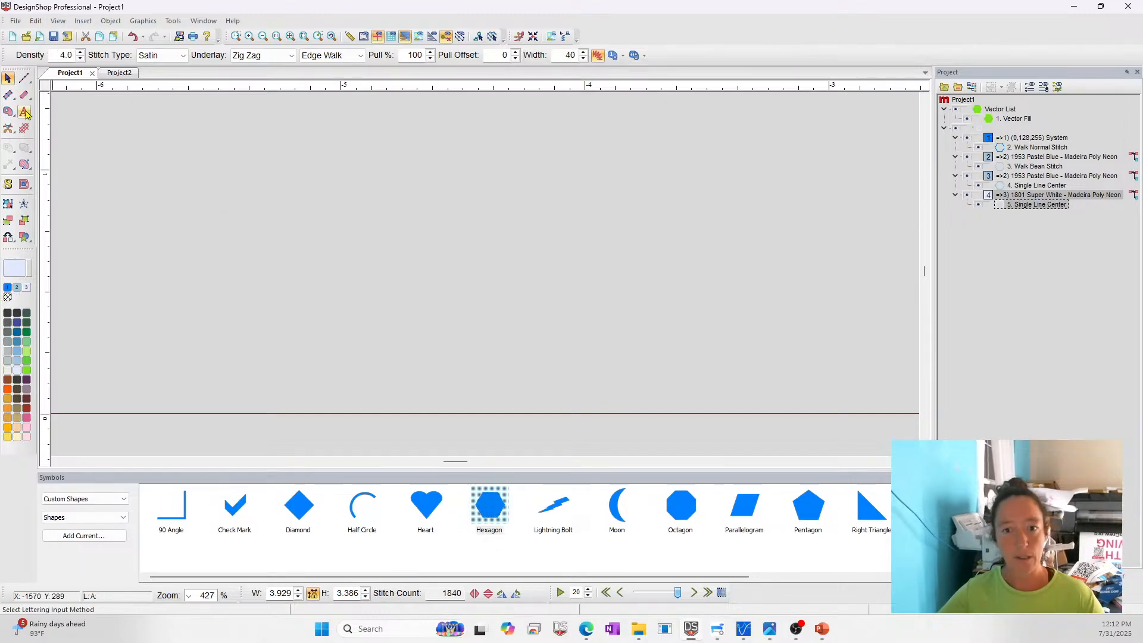
# - Add the lettering "Hello" in the Mini Micro Block alphabet at a height of 0.2 in the empty area
pyautogui.click(24, 112)
pyautogui.click(160, 55)
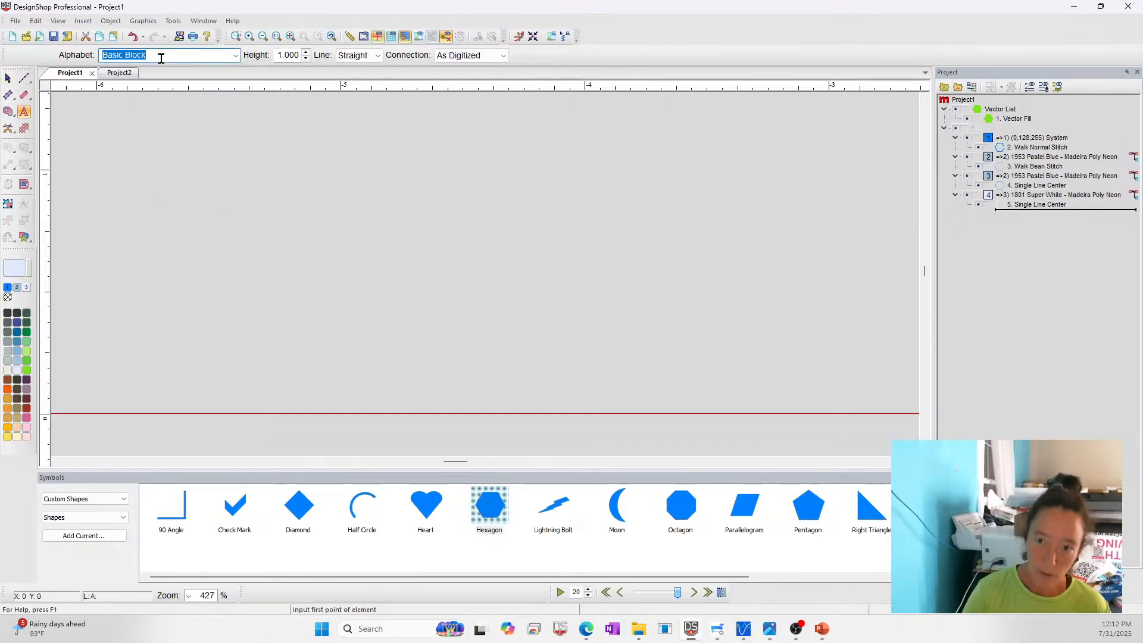
pyautogui.write('mi')
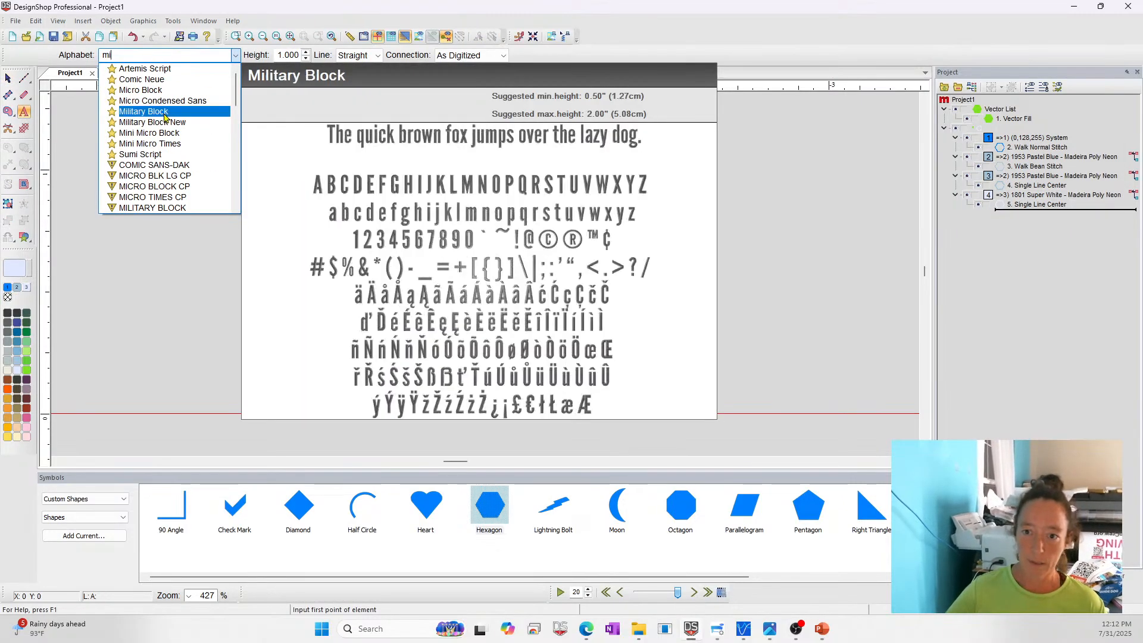
pyautogui.click(154, 134)
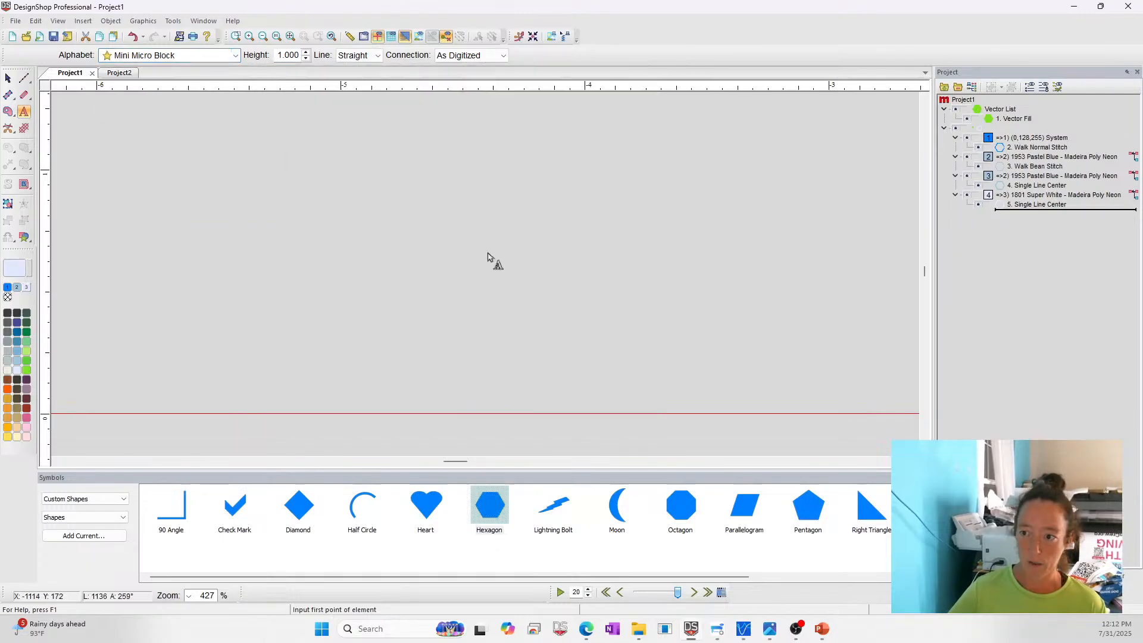
pyautogui.click(278, 55)
pyautogui.write('.2')
pyautogui.click(326, 309)
pyautogui.write('Hello')
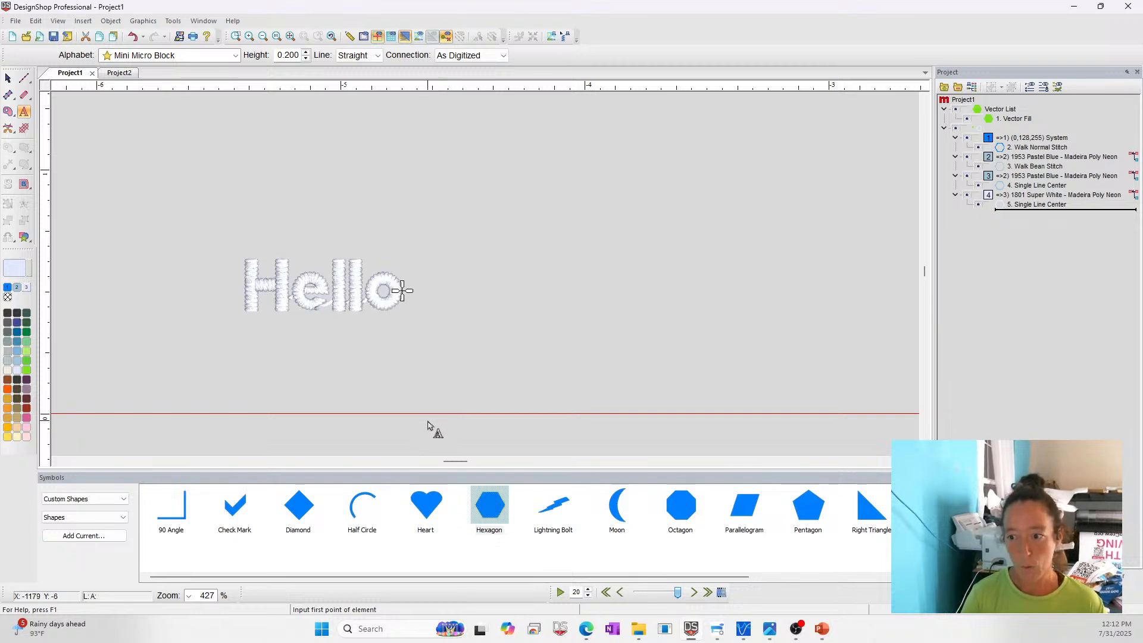
pyautogui.press('Return')
# - Examine the tie-in, tie-off and auto trim length settings in the Hello lettering's object properties
pyautogui.rightClick(282, 269)
pyautogui.click(318, 280)
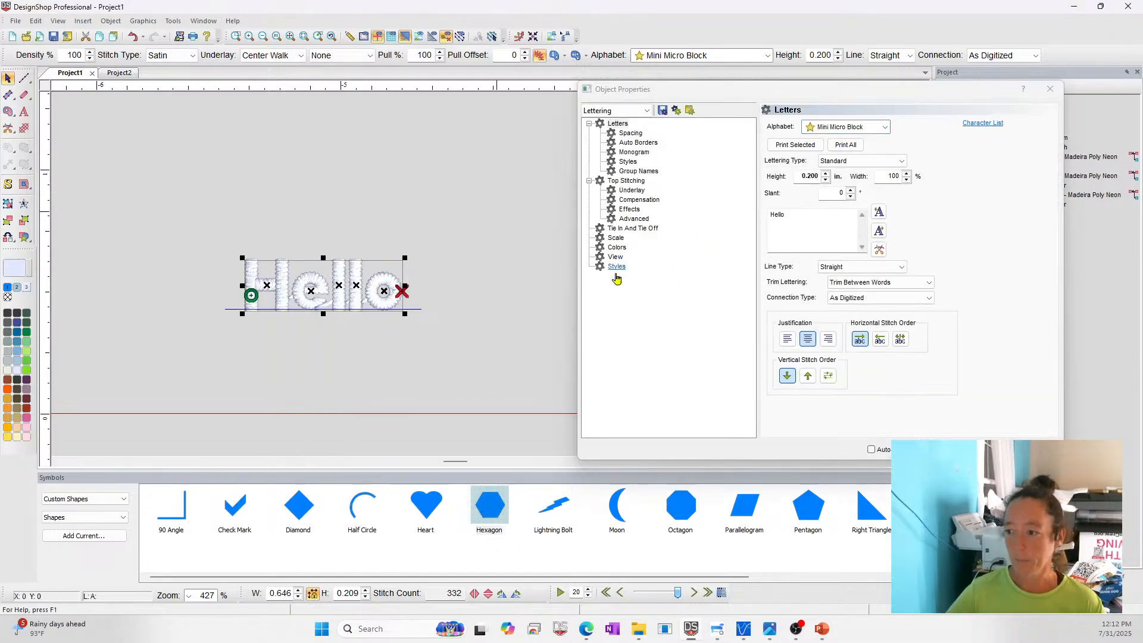
pyautogui.click(619, 229)
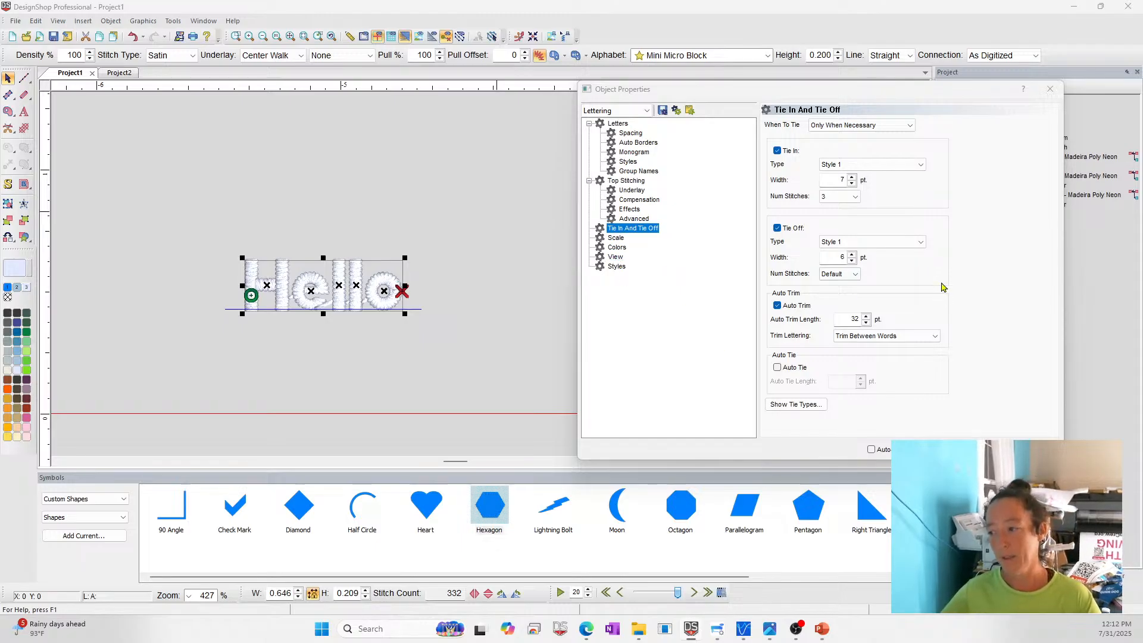
pyautogui.doubleClick(853, 320)
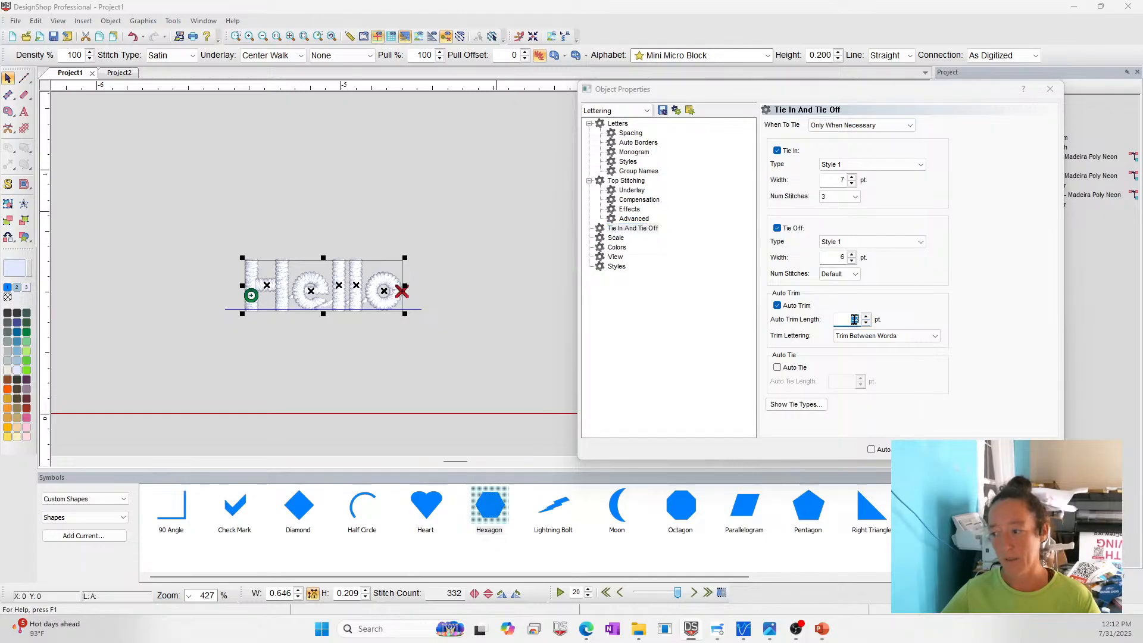
# - Inspect the H and e of Hello up close, comparing the H's end point with the e's start point
pyautogui.click(267, 291)
pyautogui.click(236, 37)
pyautogui.moveTo(202, 230); pyautogui.dragTo(436, 370)
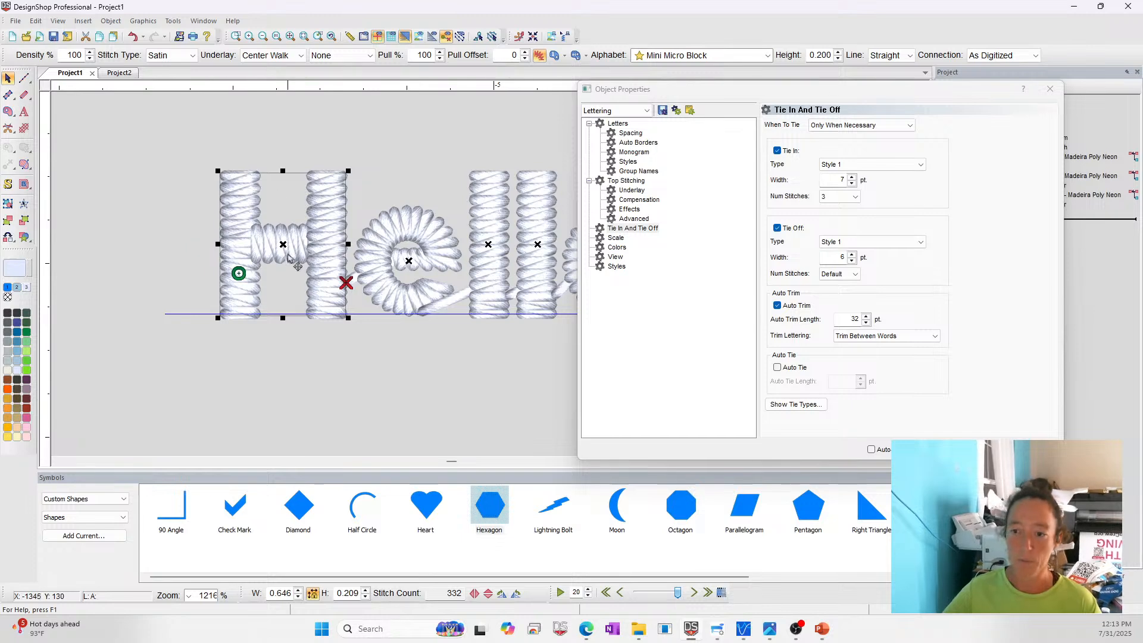
pyautogui.click(120, 275)
pyautogui.click(317, 256)
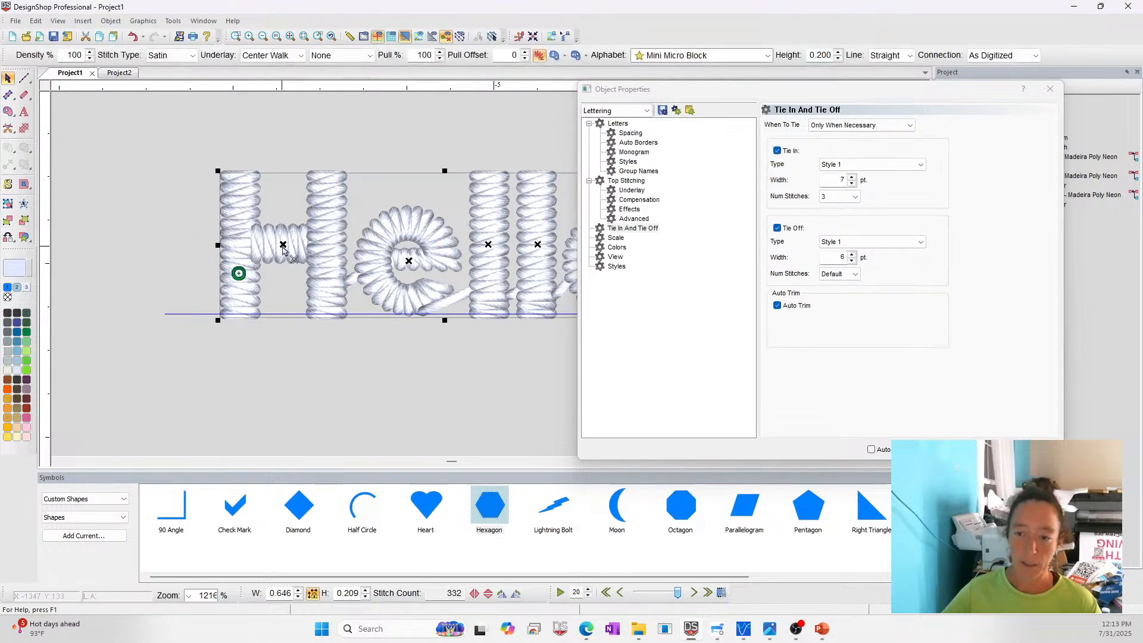
pyautogui.click(284, 246)
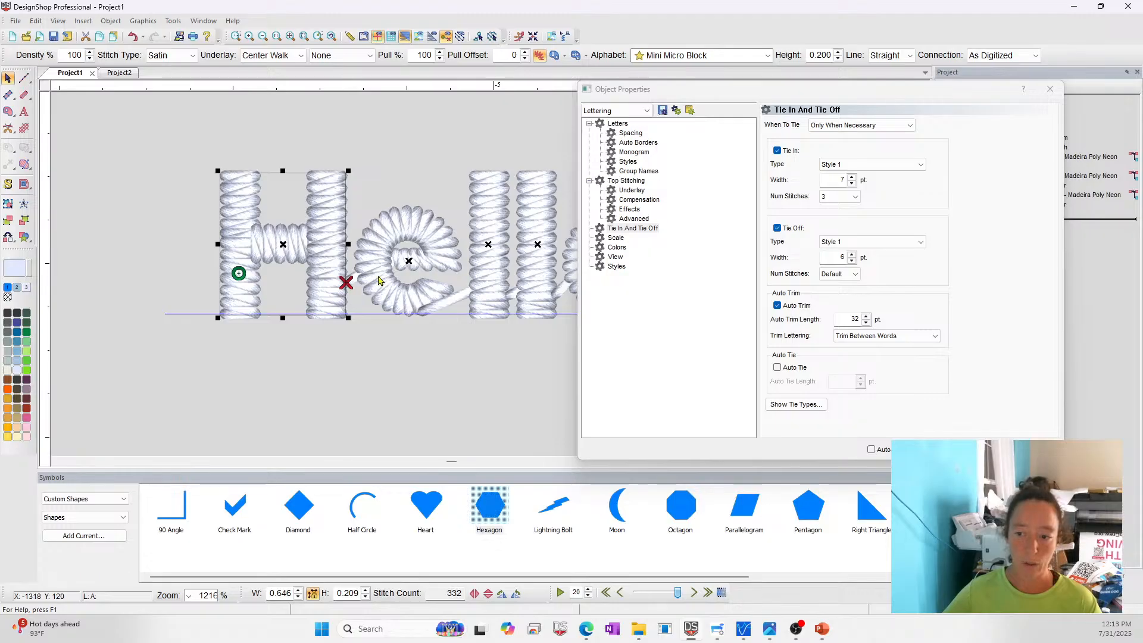
pyautogui.click(409, 262)
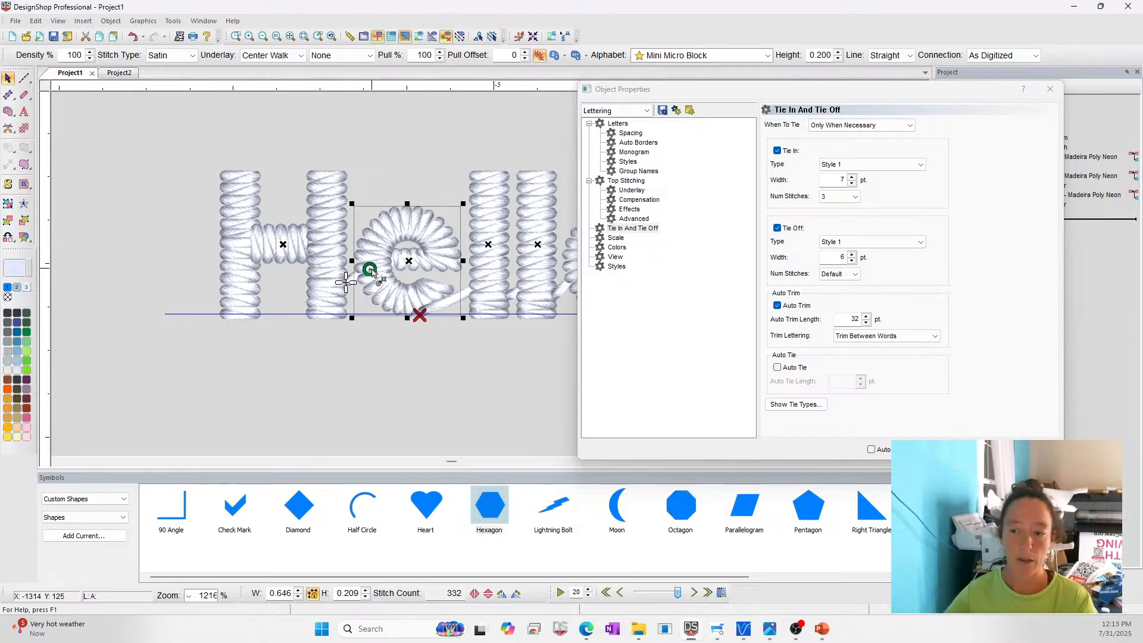
# - Move the H of Hello about 0.2 in to the left, away from the e
pyautogui.click(289, 255)
pyautogui.moveTo(288, 255); pyautogui.dragTo(149, 286)
pyautogui.click(446, 421)
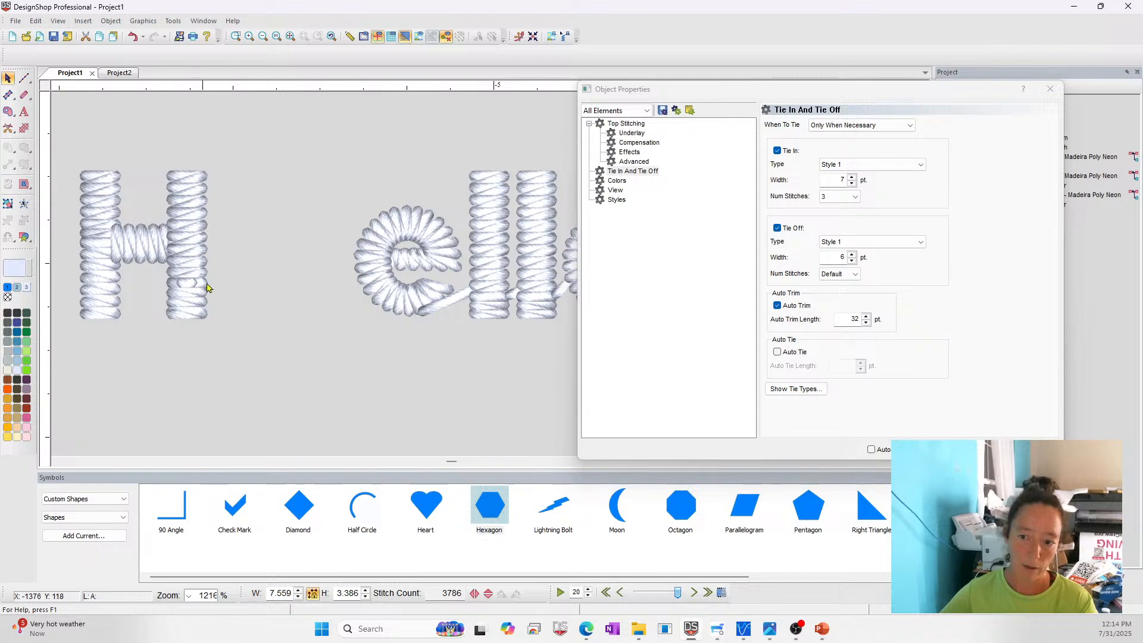
# - Compare the separated H's end point with the e's start point and return the H to its place beside the e
pyautogui.click(186, 272)
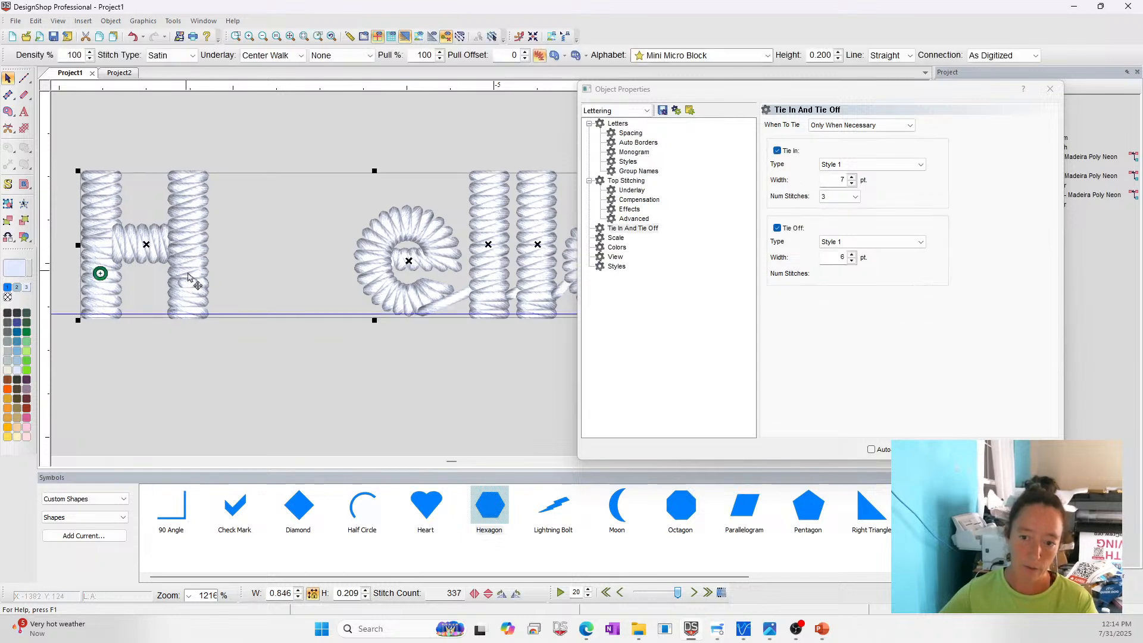
pyautogui.click(147, 245)
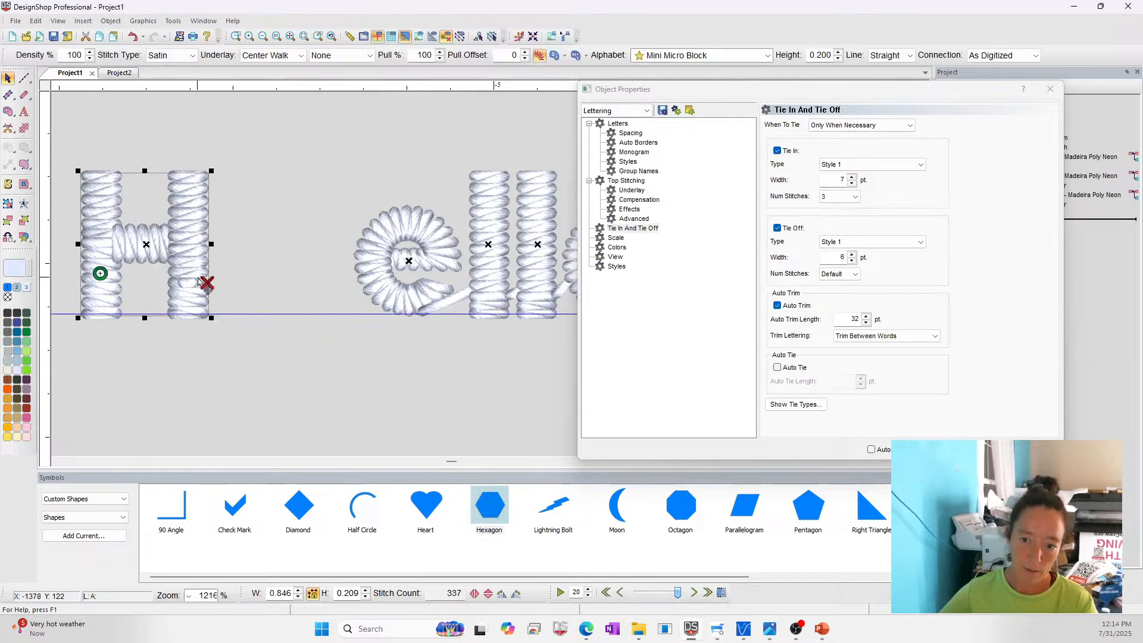
pyautogui.click(409, 262)
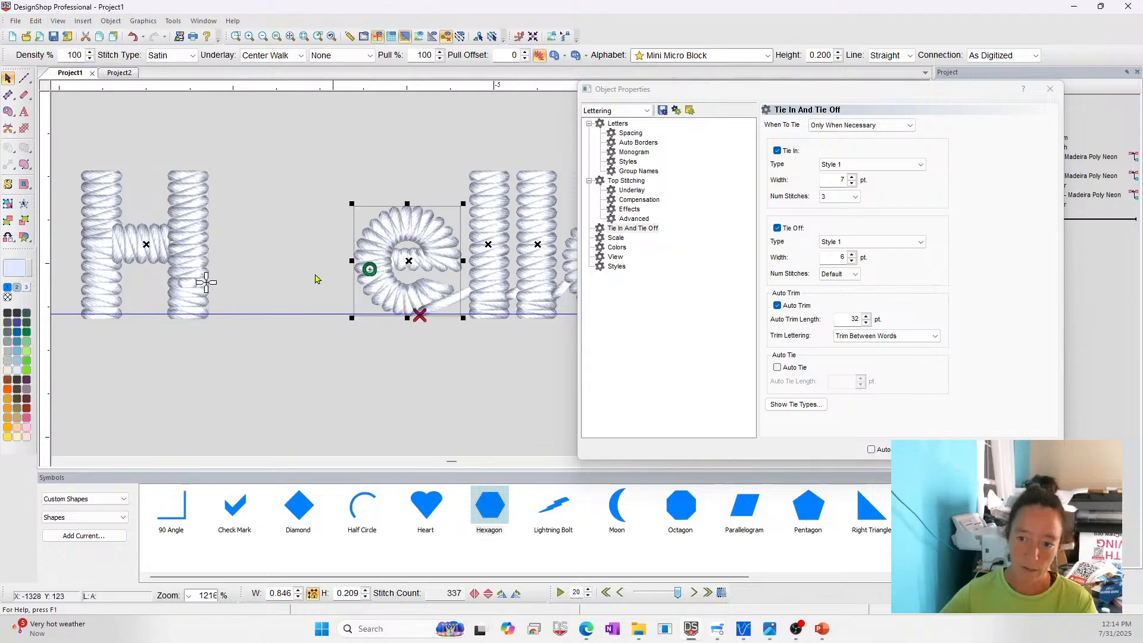
pyautogui.moveTo(147, 244); pyautogui.dragTo(287, 258)
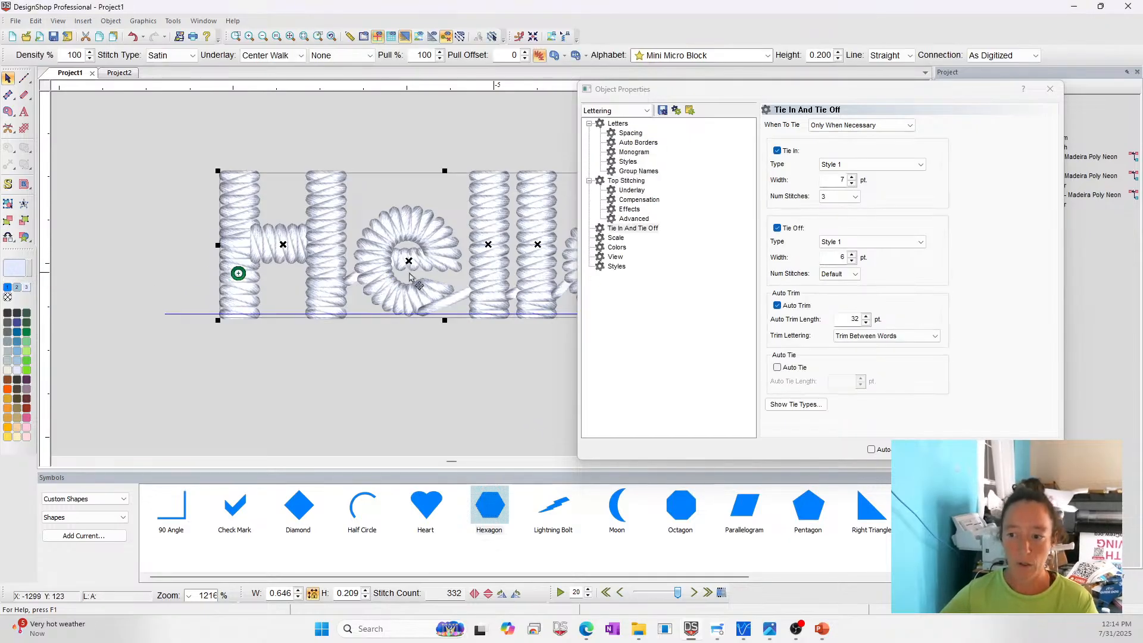
# - Compare the auto trim length with the connection from the e's end point to the first l's start point
pyautogui.moveTo(465, 199); pyautogui.dragTo(329, 193)
pyautogui.moveTo(842, 319); pyautogui.dragTo(876, 324)
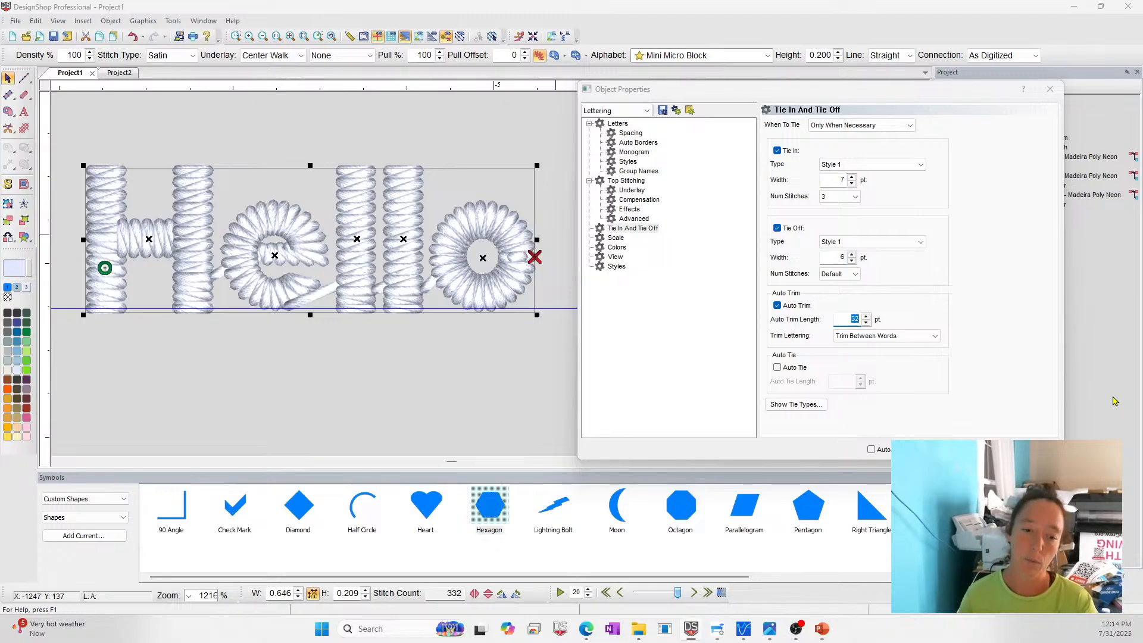
pyautogui.click(280, 262)
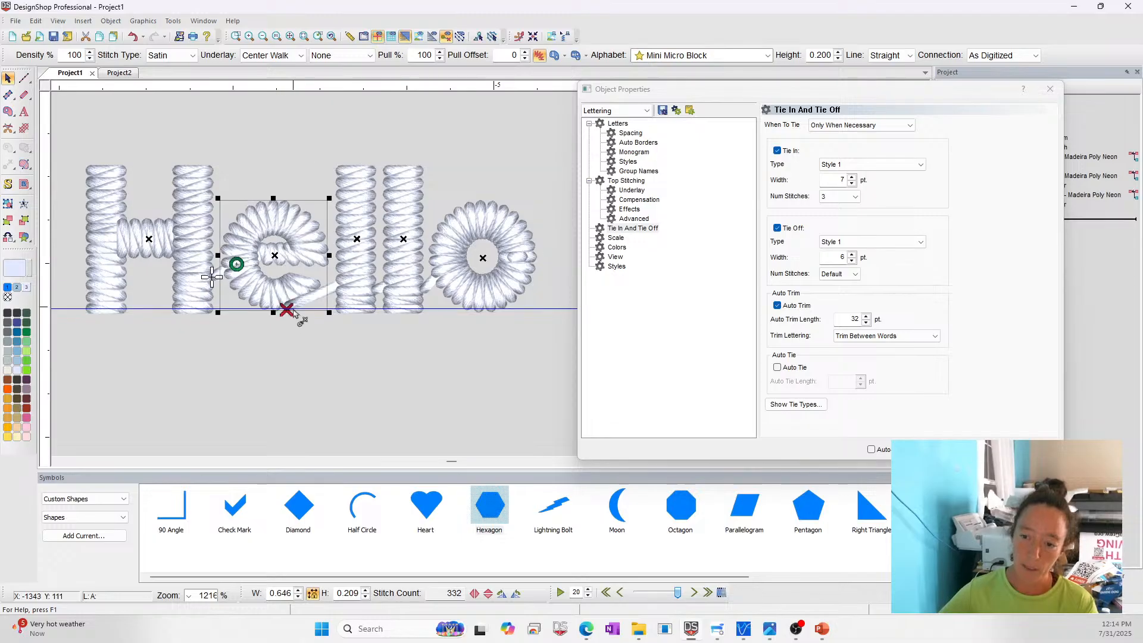
pyautogui.click(359, 244)
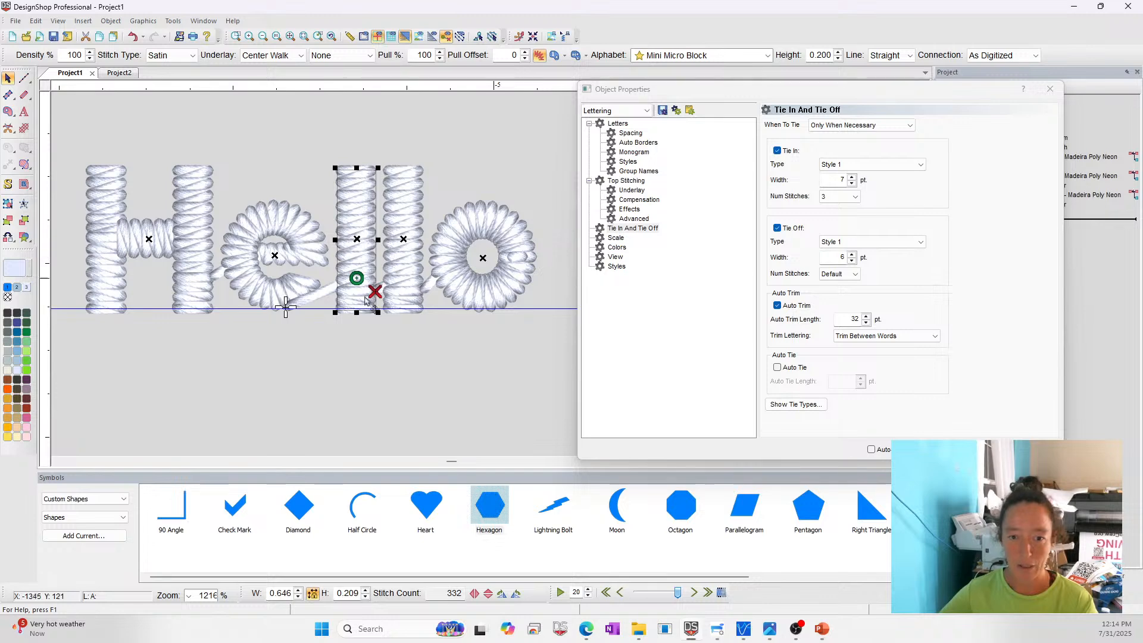
# - Measure the connecting stitch between the e and the first l to compare it with the auto trim length
pyautogui.click(350, 36)
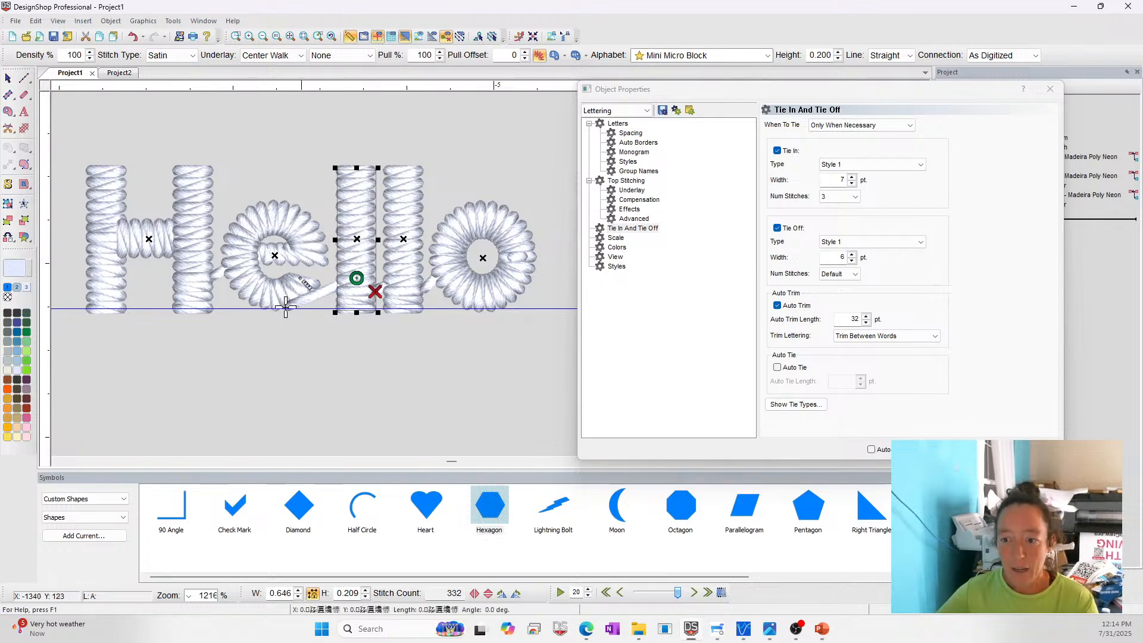
pyautogui.moveTo(286, 308)
pyautogui.mouseDown()
pyautogui.moveTo(356, 278)
pyautogui.moveTo(286, 310)
pyautogui.mouseUp()
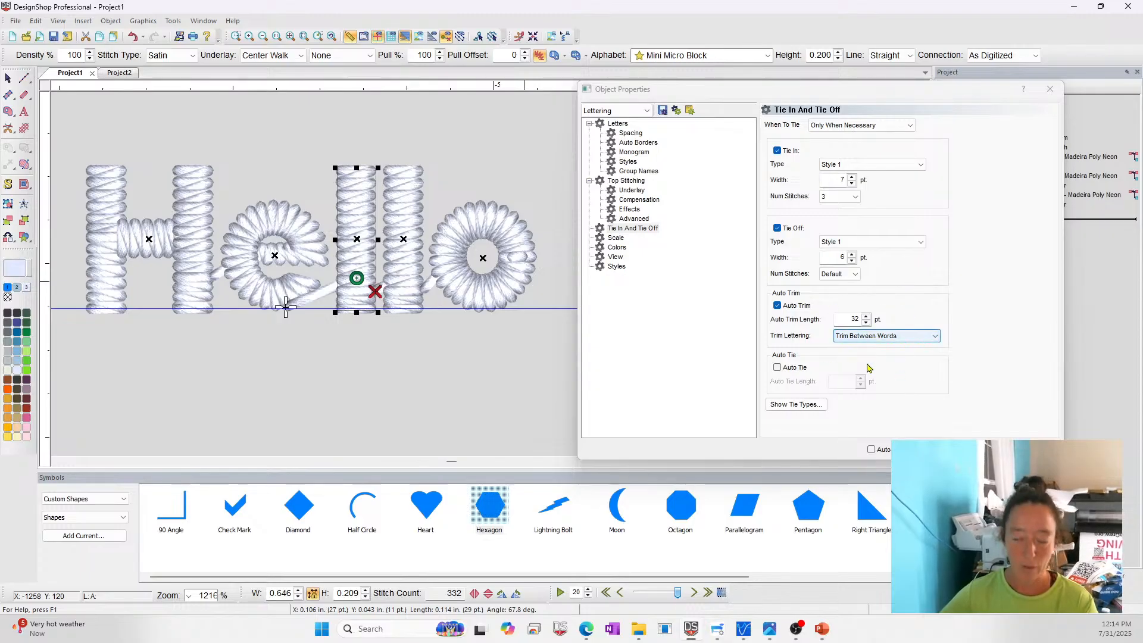
pyautogui.click(8, 78)
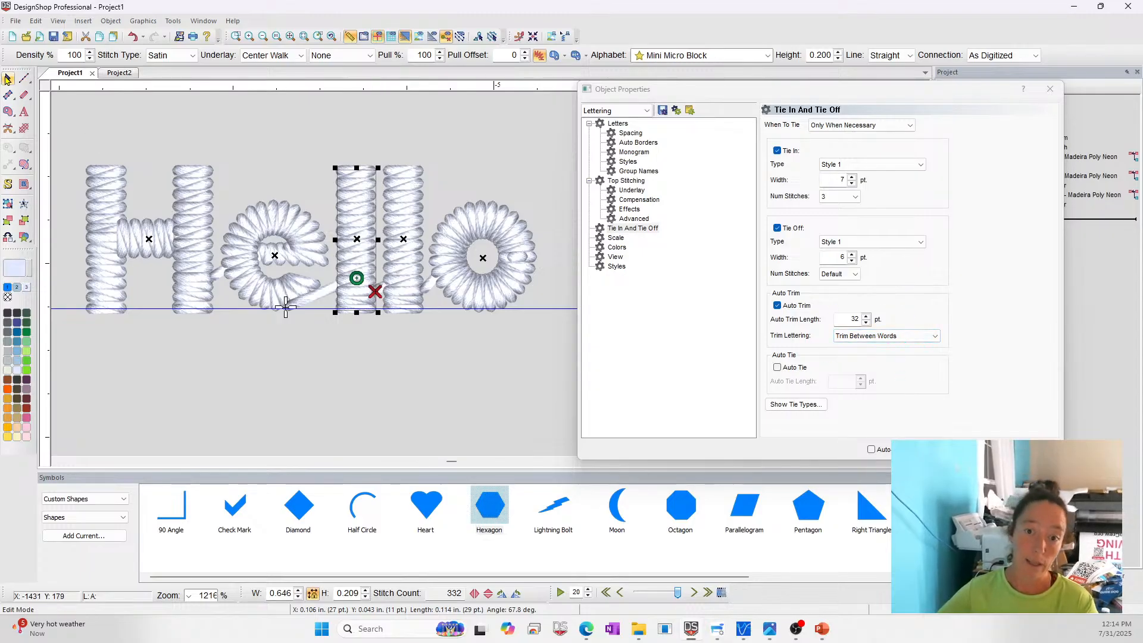
pyautogui.click(855, 316)
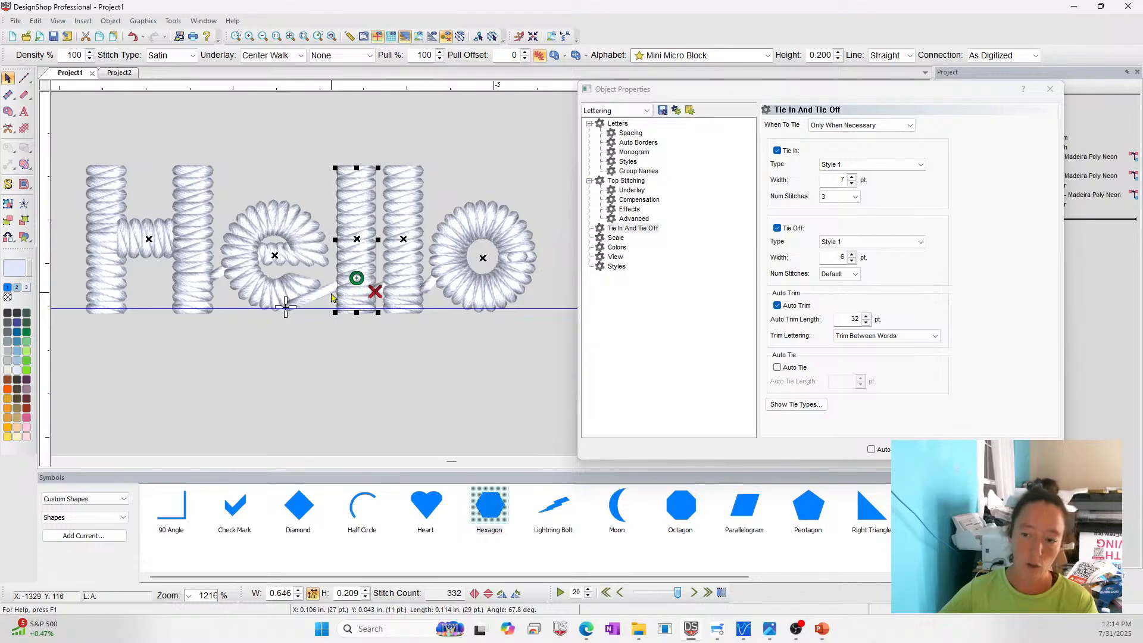
# - Set the Hello lettering's connection type to Closest Point and check the start and end points of the H and e
pyautogui.click(617, 123)
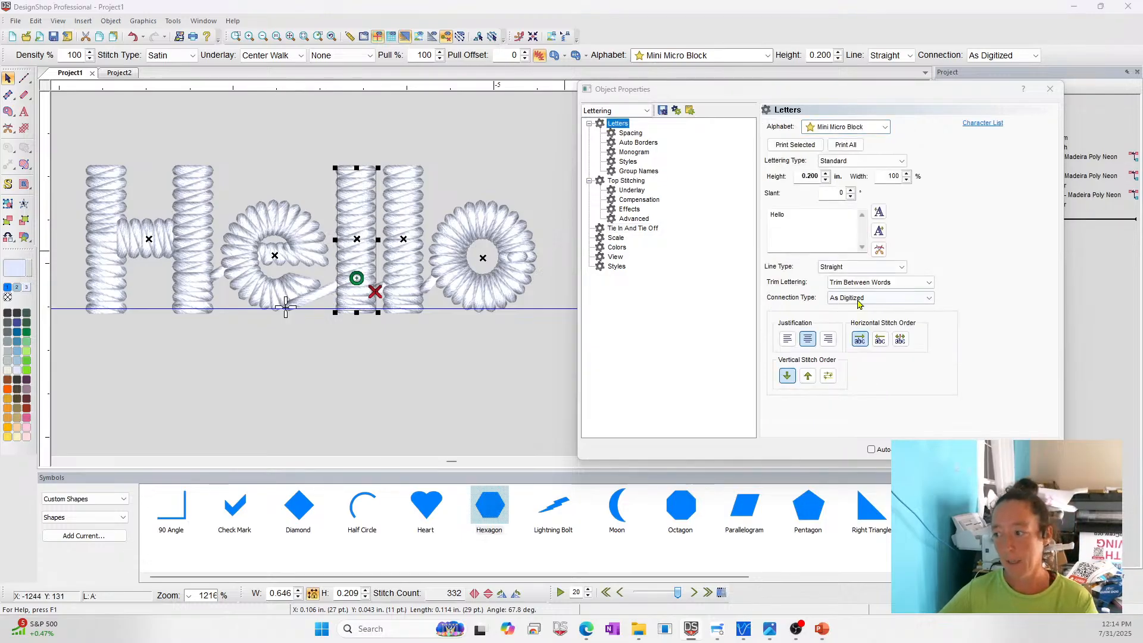
pyautogui.click(875, 298)
pyautogui.click(860, 326)
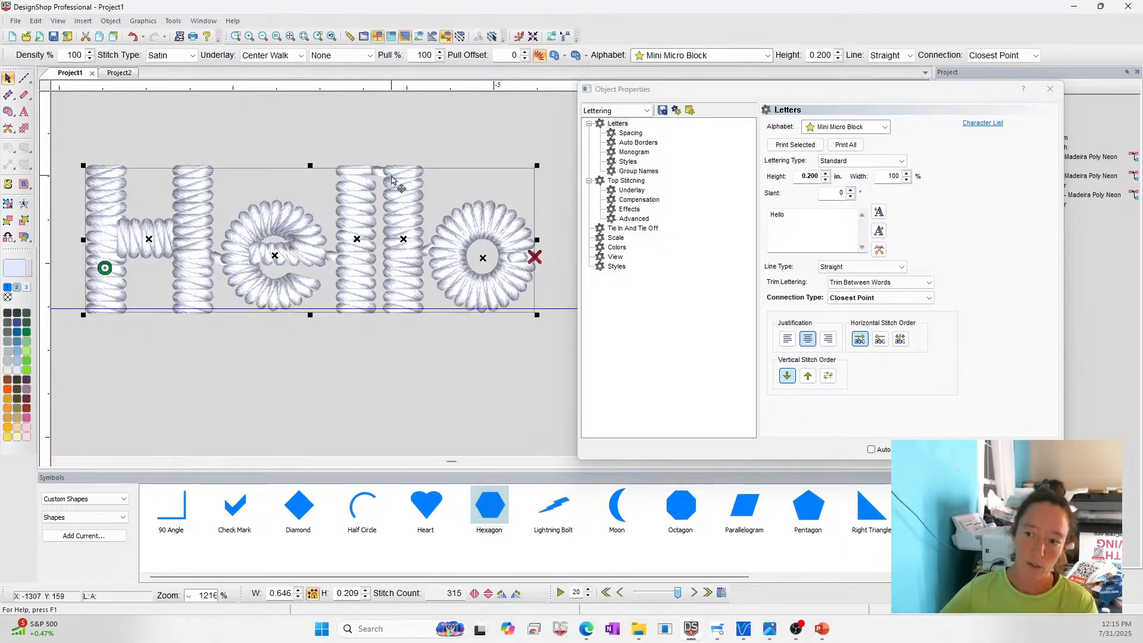
pyautogui.click(149, 241)
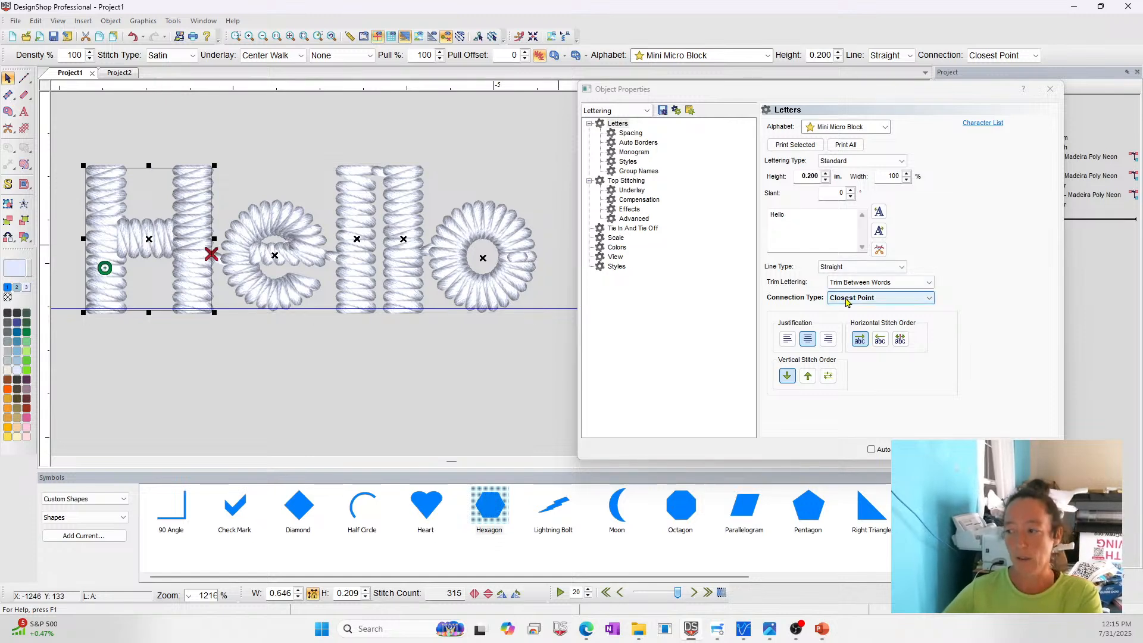
pyautogui.click(272, 257)
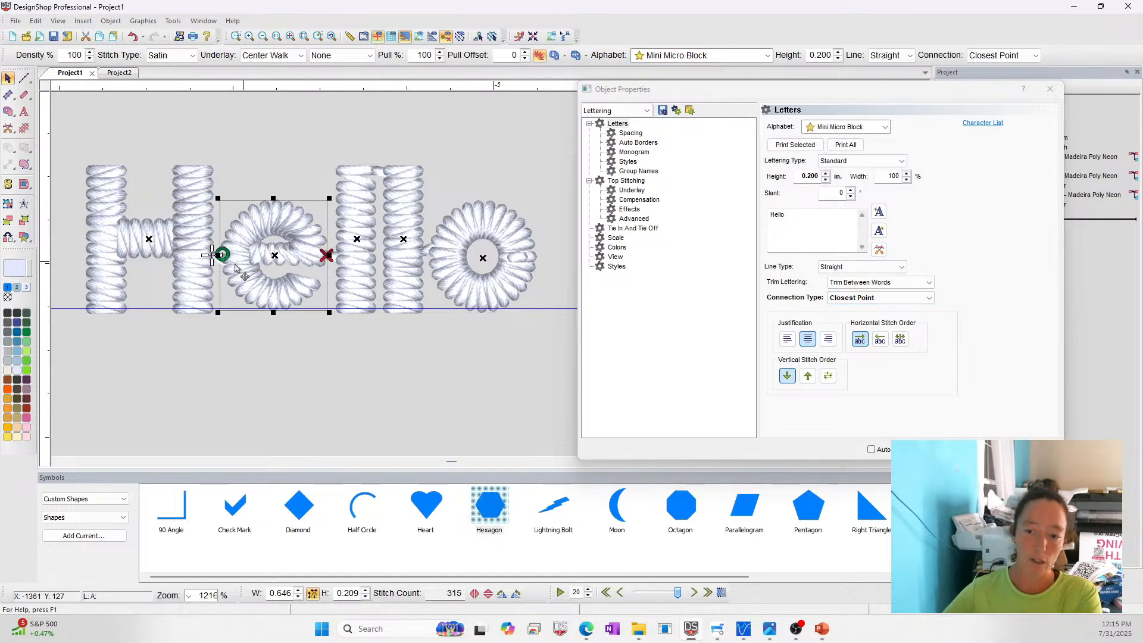
# - Check the start and end points of the first l and the o in the Hello lettering
pyautogui.click(357, 244)
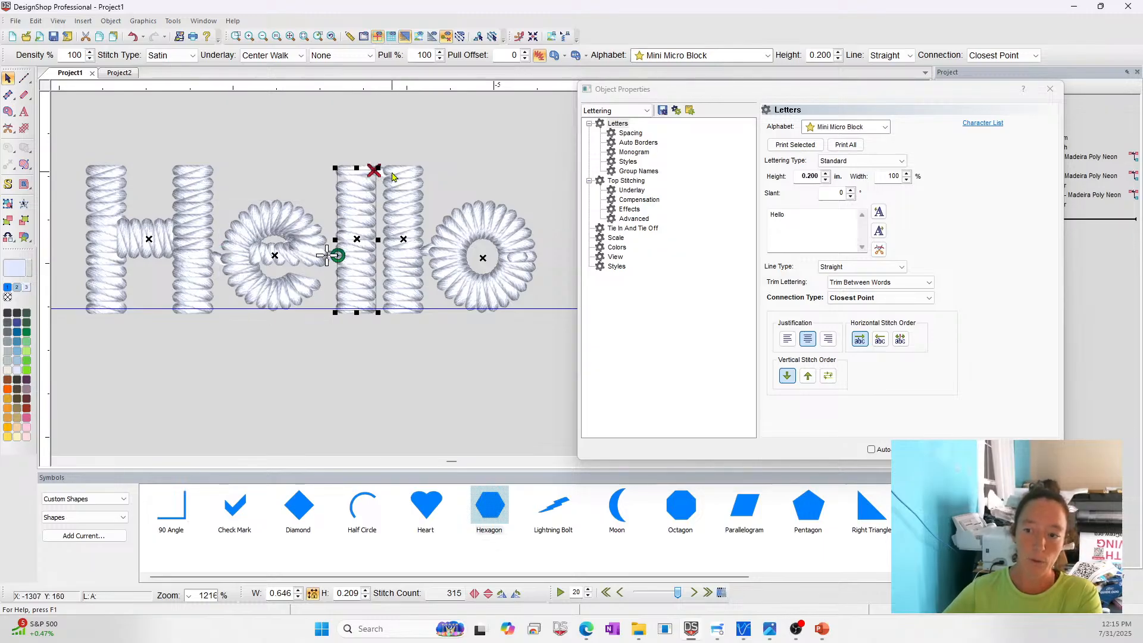
pyautogui.click(487, 264)
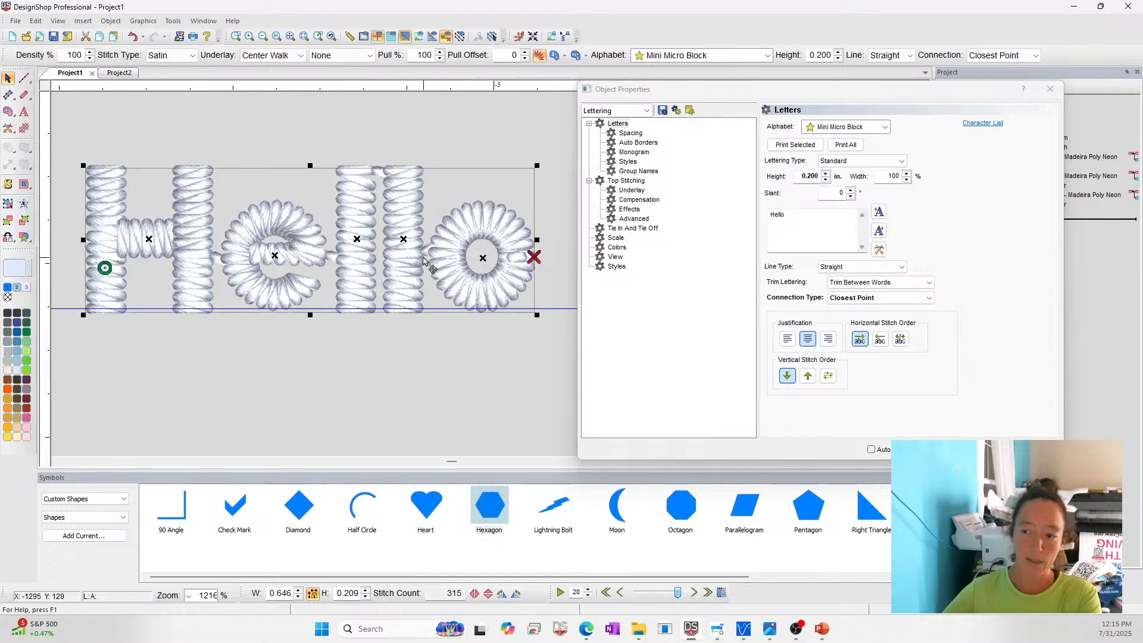
pyautogui.click(487, 264)
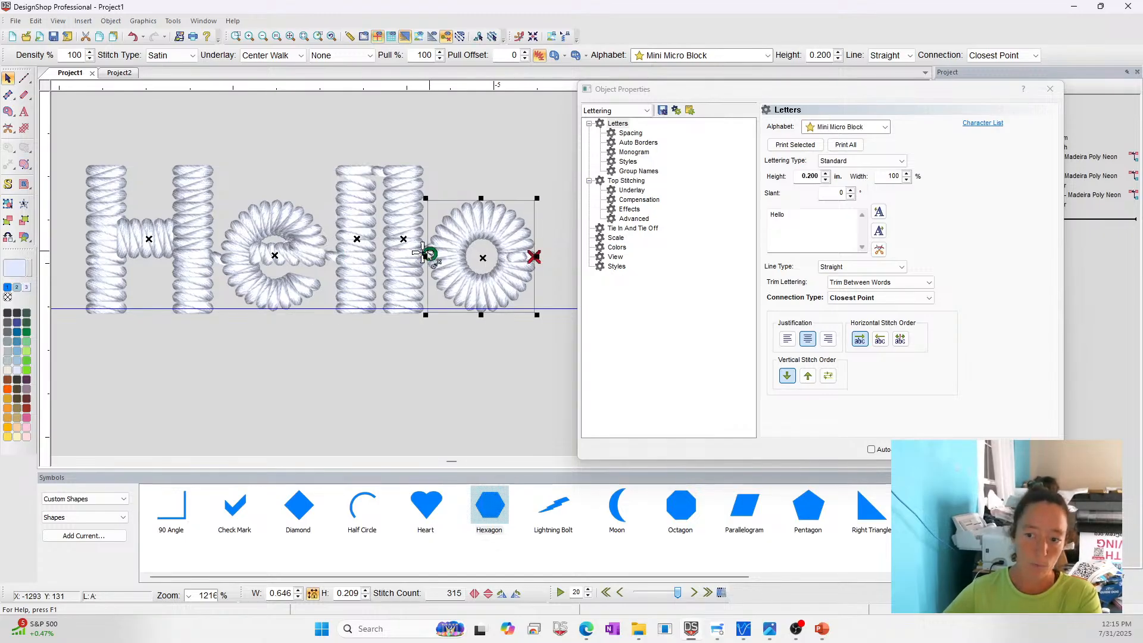
pyautogui.click(430, 125)
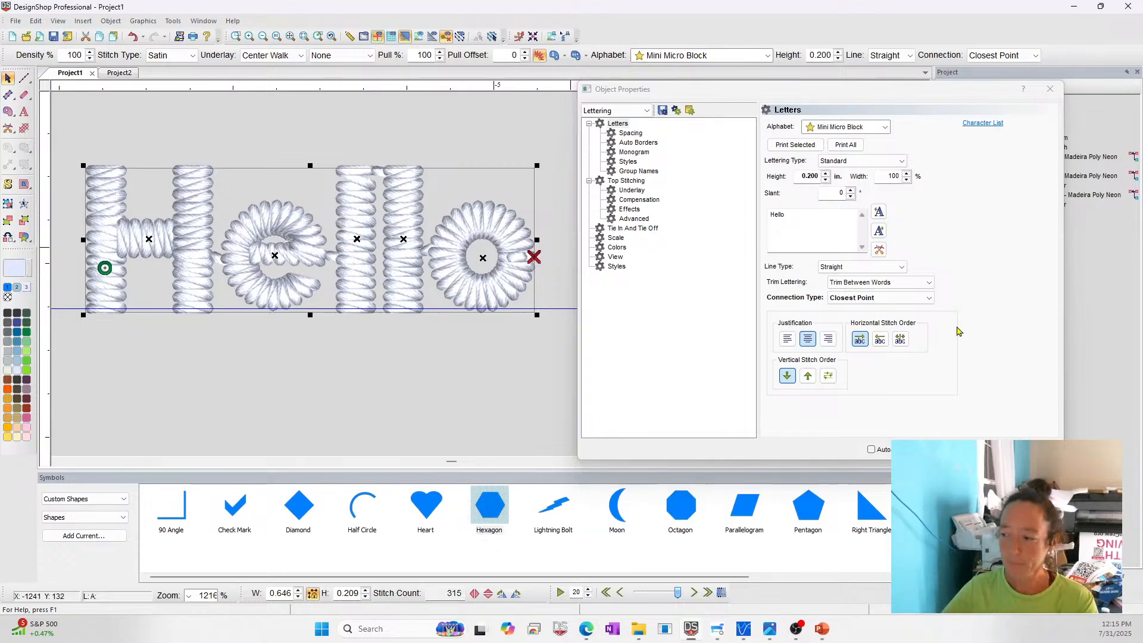
# - Review the Hello lettering's tie-in, tie-off and auto trim settings and close its object properties
pyautogui.click(623, 229)
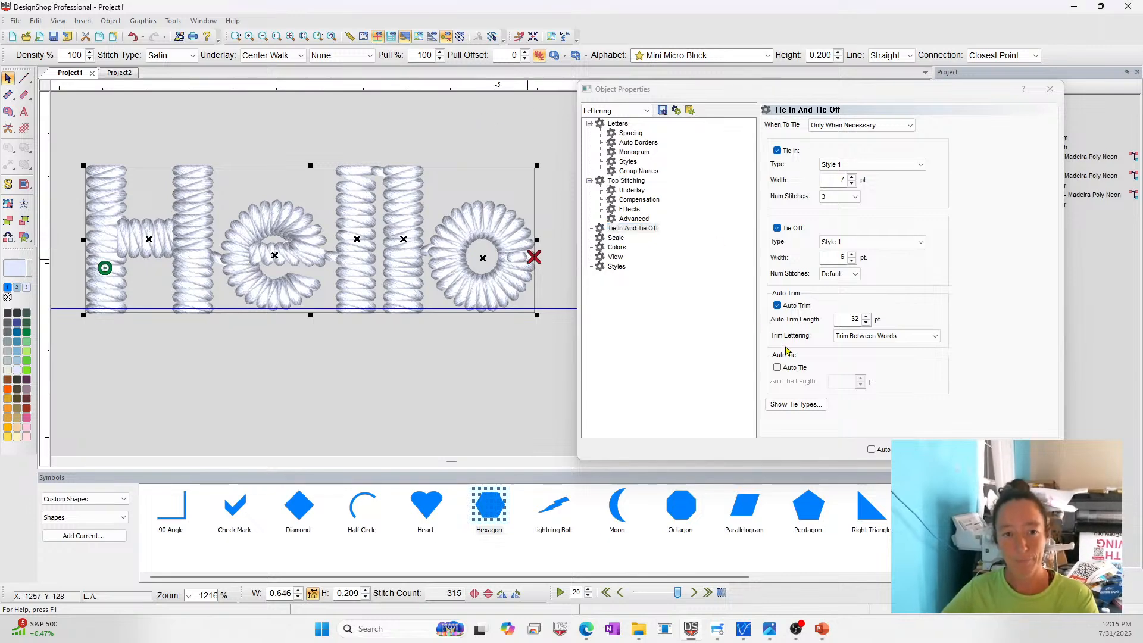
pyautogui.click(988, 449)
pyautogui.click(556, 369)
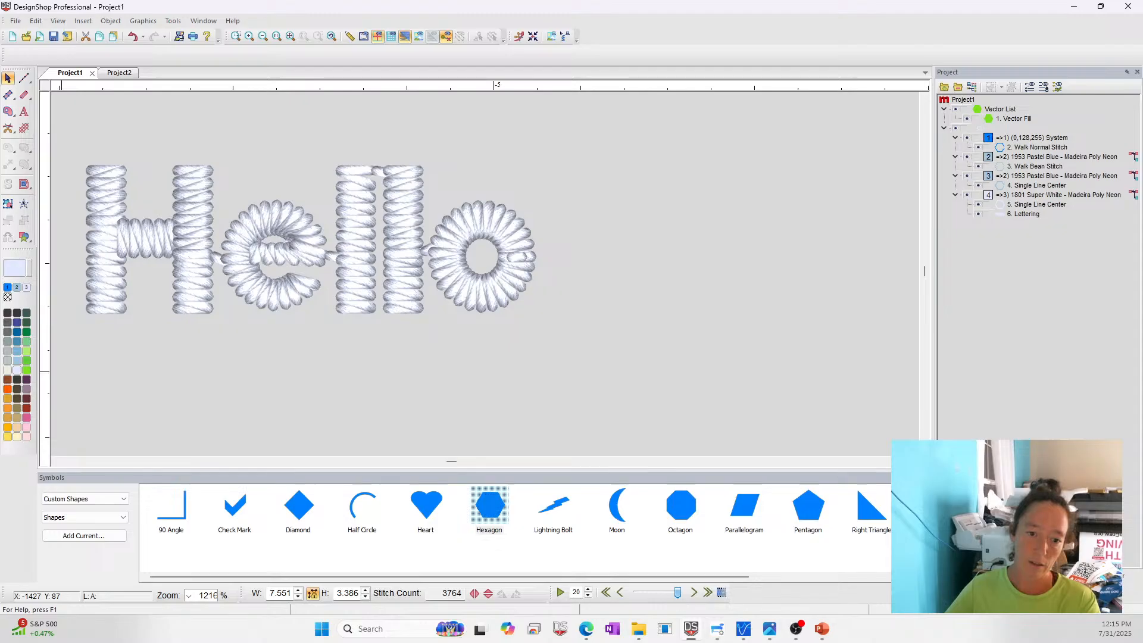
# - Delete the Hello lettering from the project
pyautogui.click(313, 252)
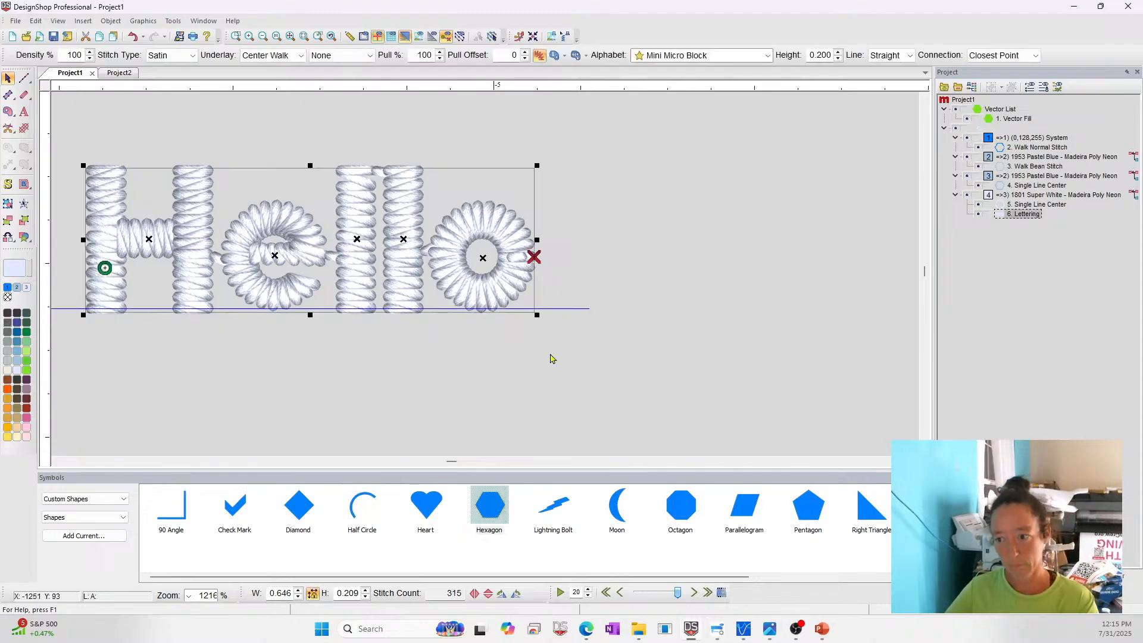
pyautogui.click(683, 394)
pyautogui.click(403, 245)
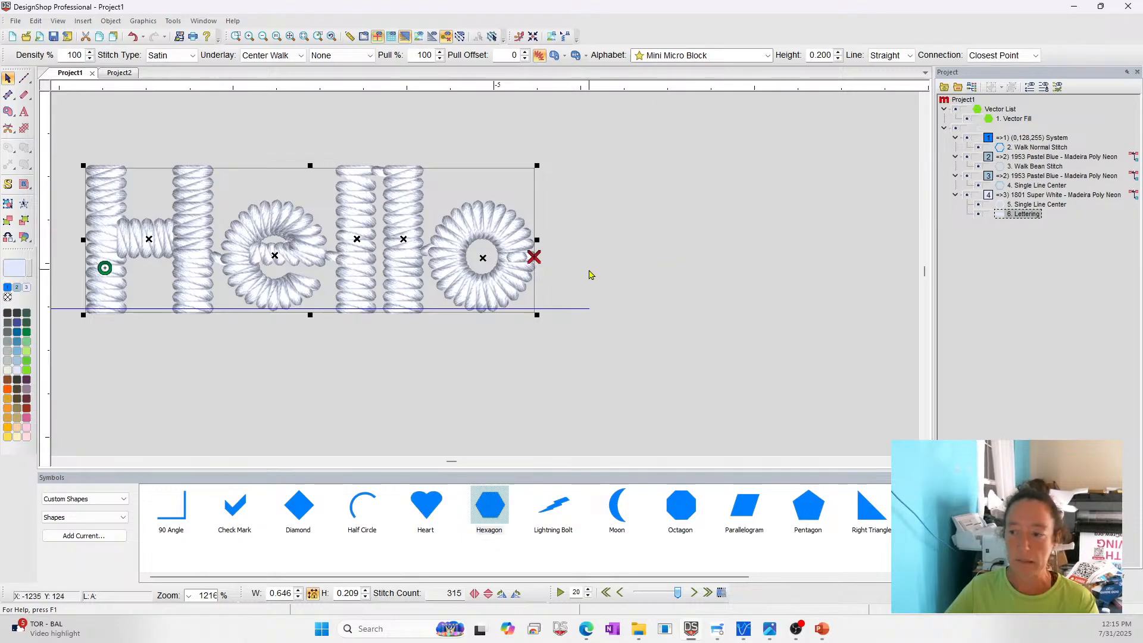
pyautogui.click(623, 274)
pyautogui.click(364, 267)
pyautogui.press('Delete')
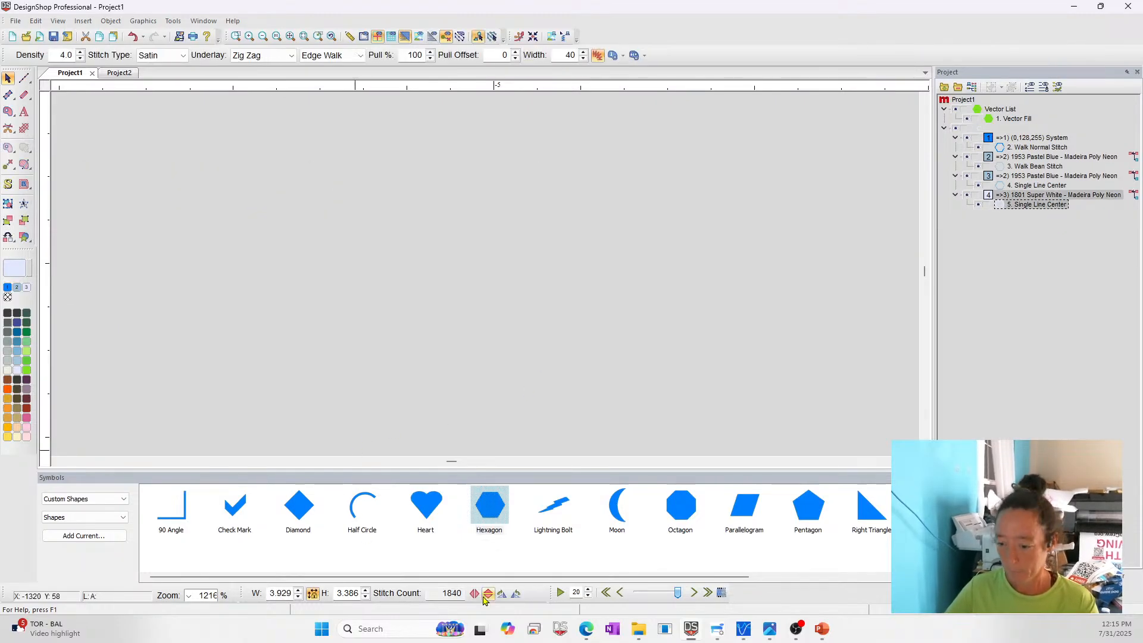
# - Switch to File Explorer and open Butterfly.bmp from the Graphics folder inside Designs in DesignShop
pyautogui.click(629, 632)
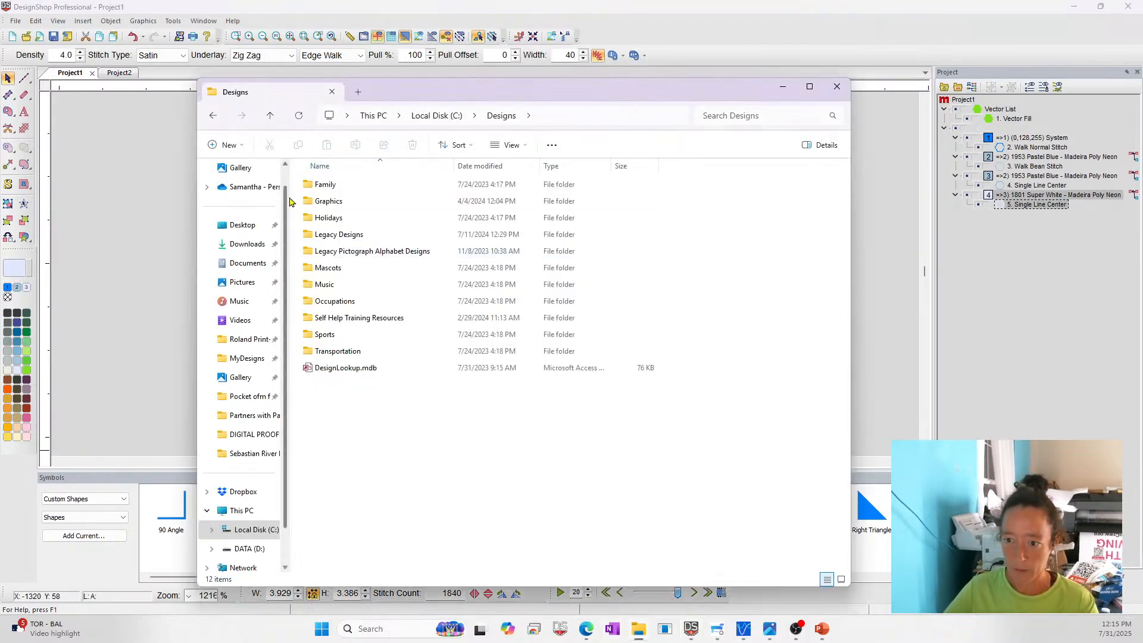
pyautogui.doubleClick(350, 235)
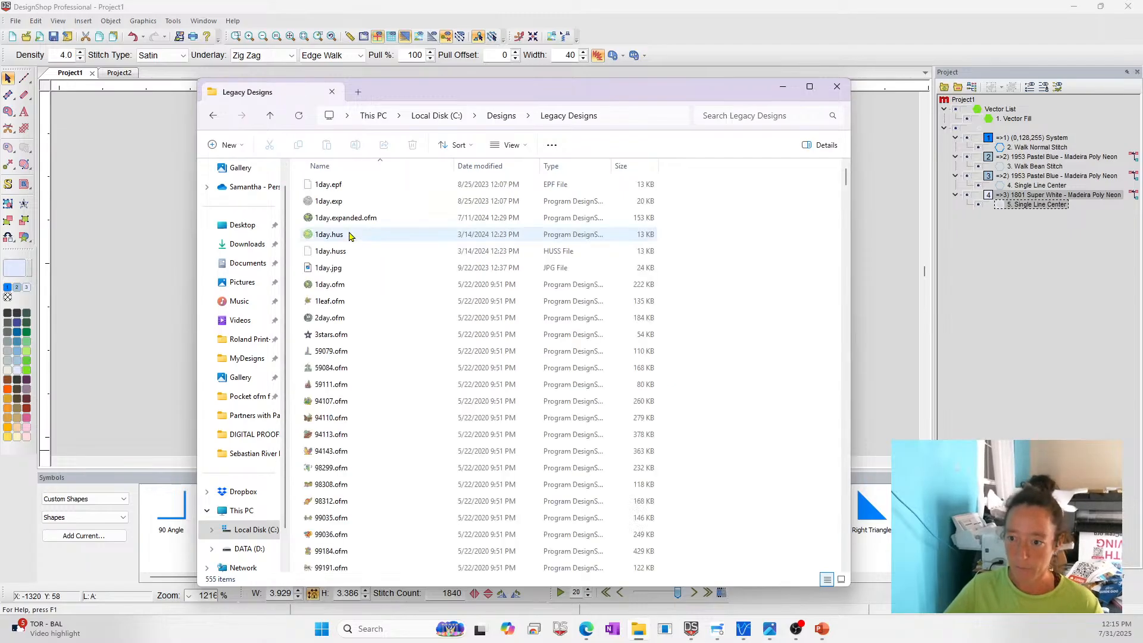
pyautogui.click(490, 117)
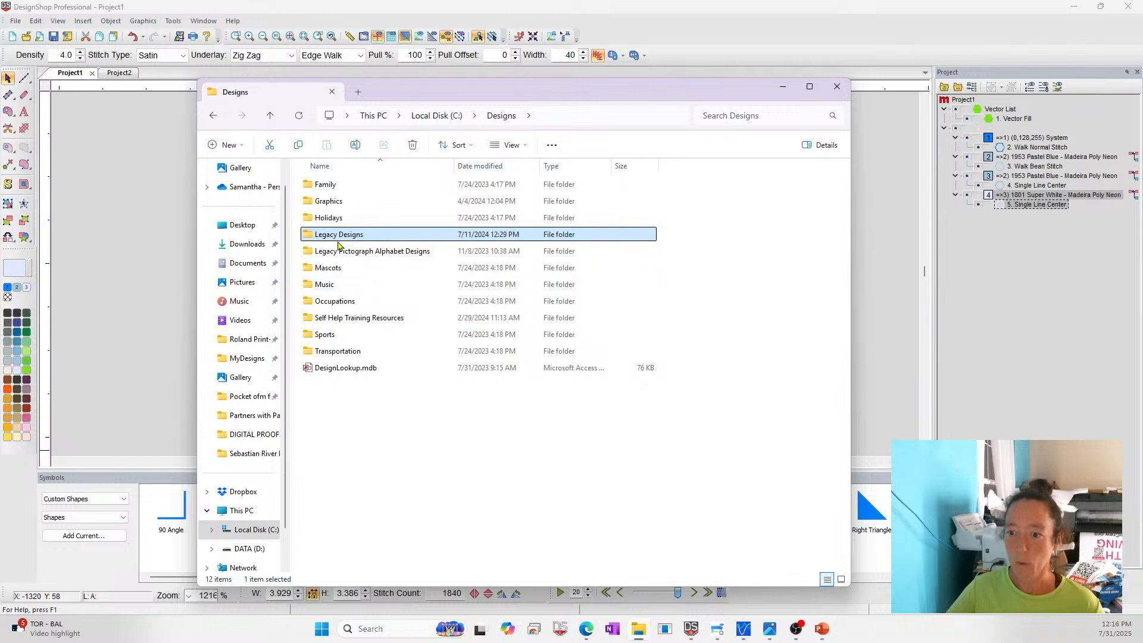
pyautogui.doubleClick(356, 207)
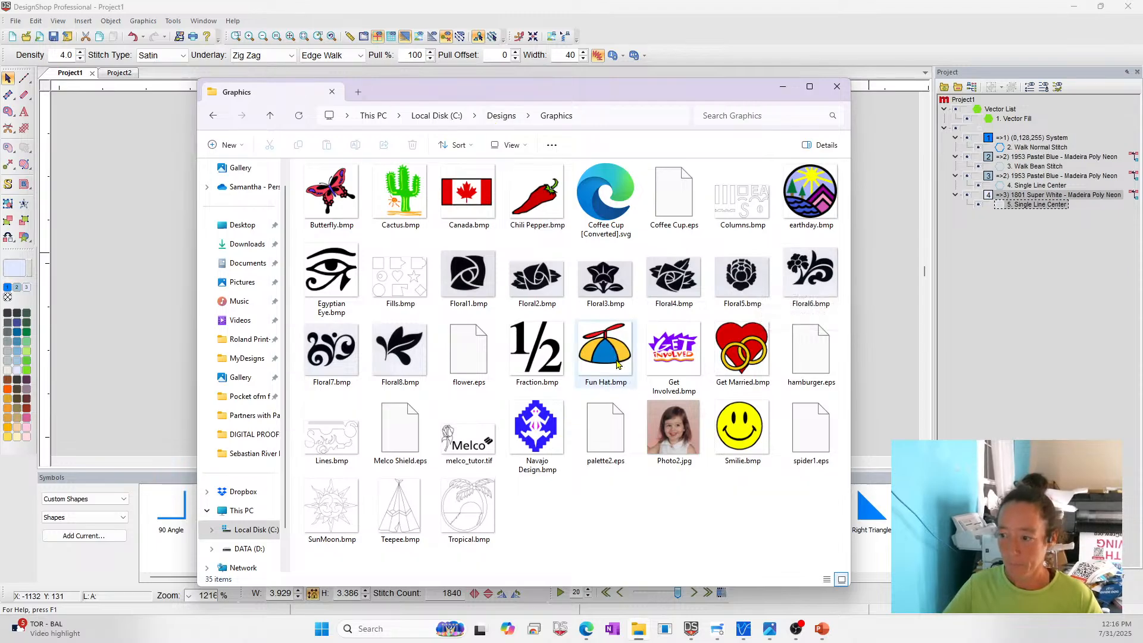
pyautogui.click(318, 201)
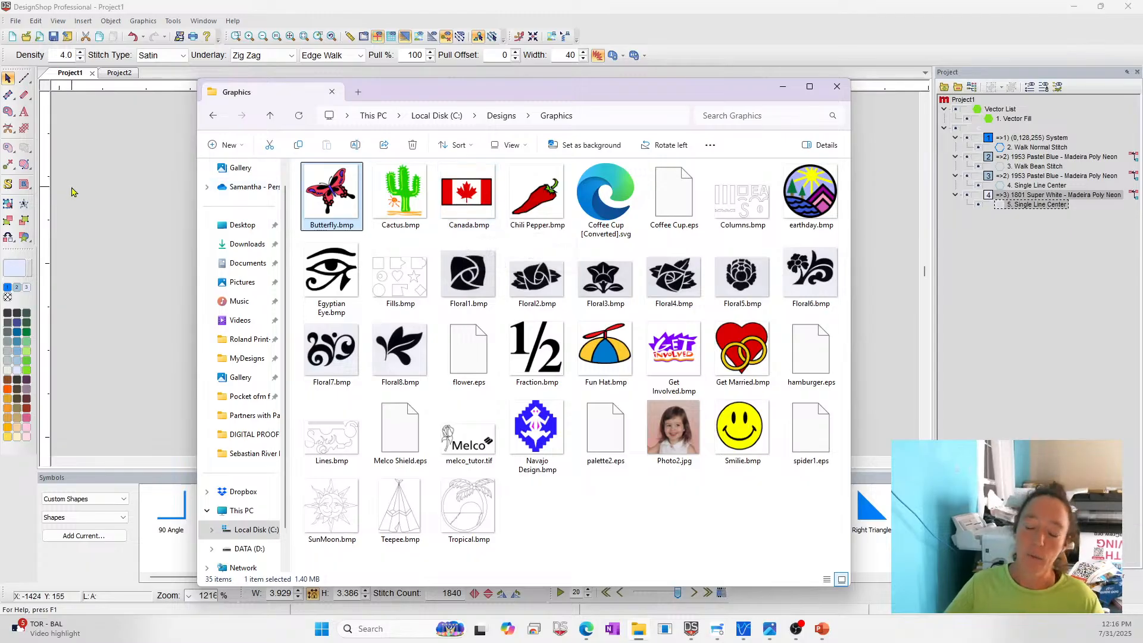
pyautogui.doubleClick(330, 192)
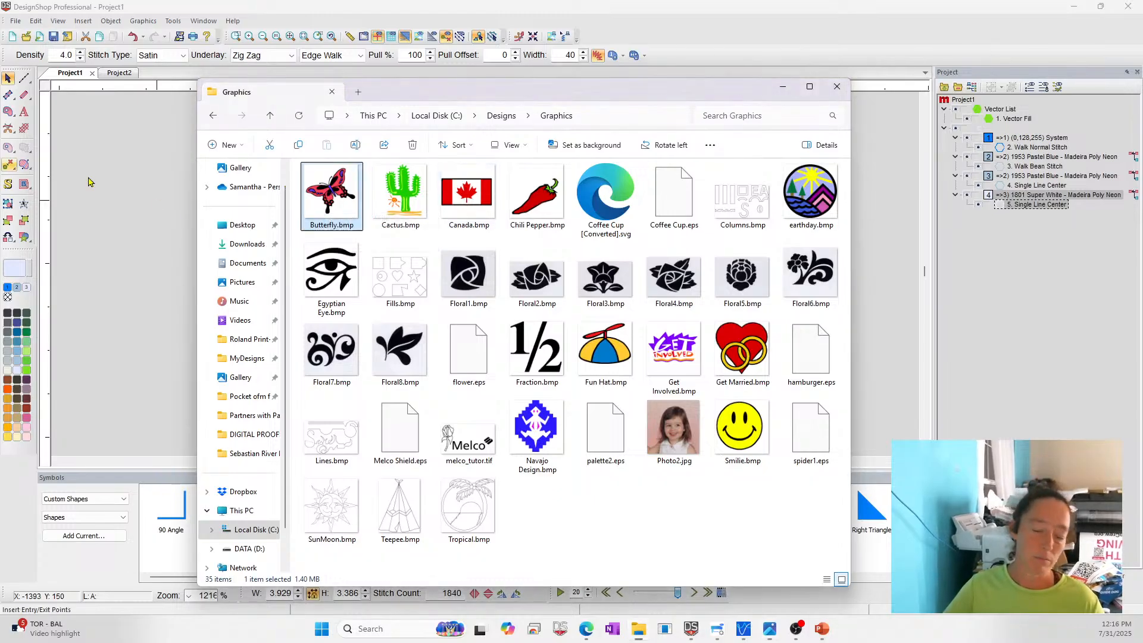
pyautogui.moveTo(134, 258); pyautogui.dragTo(136, 259)
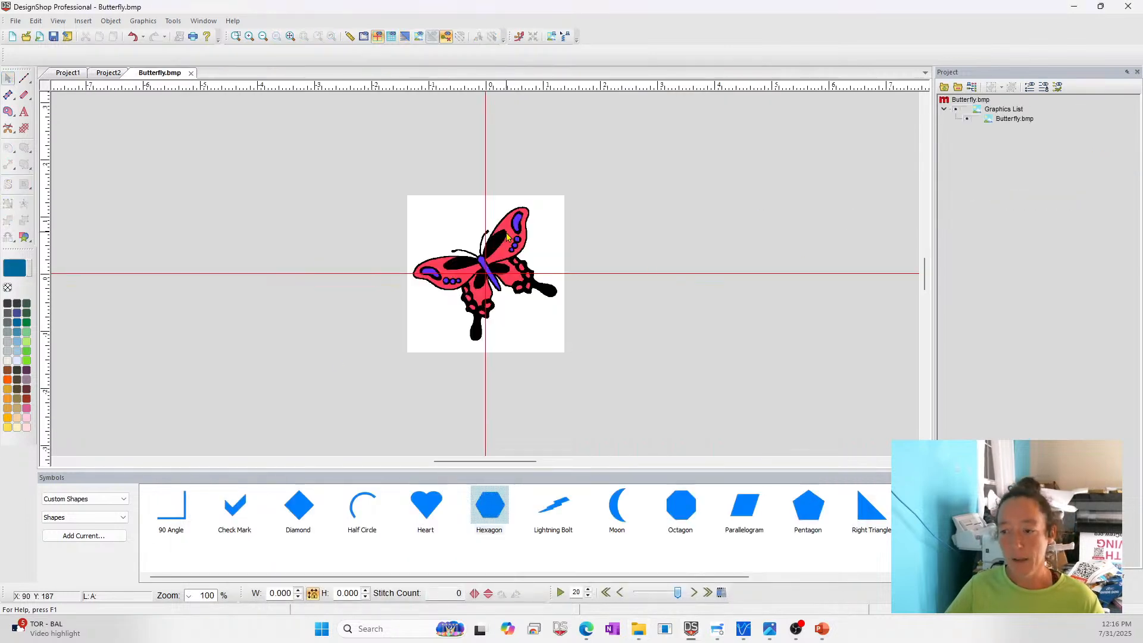
# - Convert the butterfly bitmap to embroidery with the Graphic Conversion Assistant and display its stitches in 3D
pyautogui.click(1014, 118)
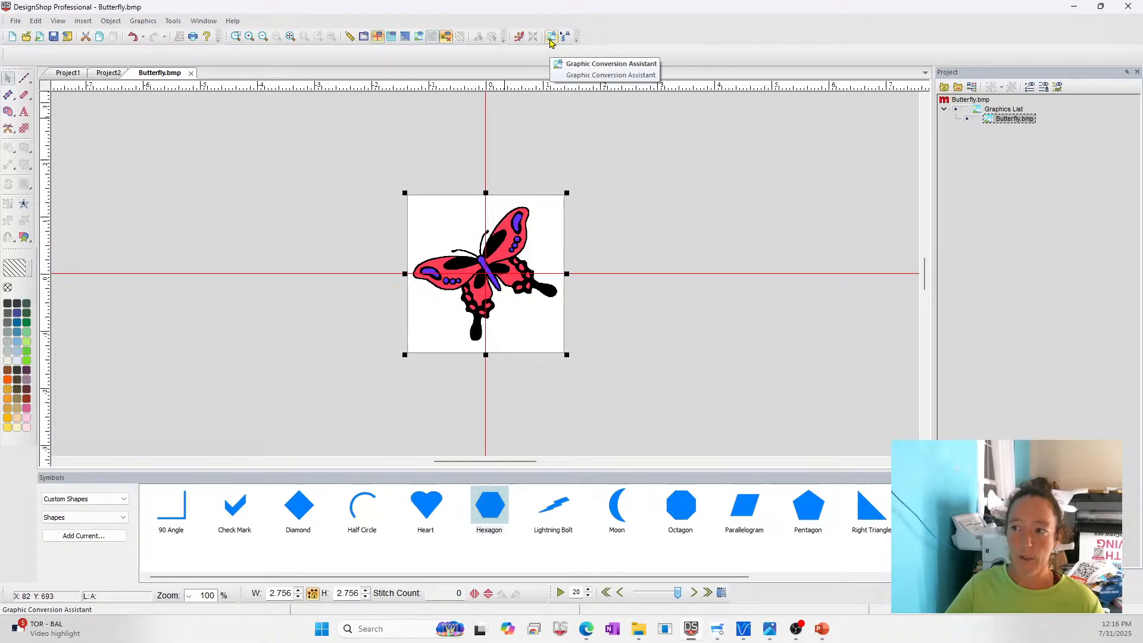
pyautogui.click(550, 39)
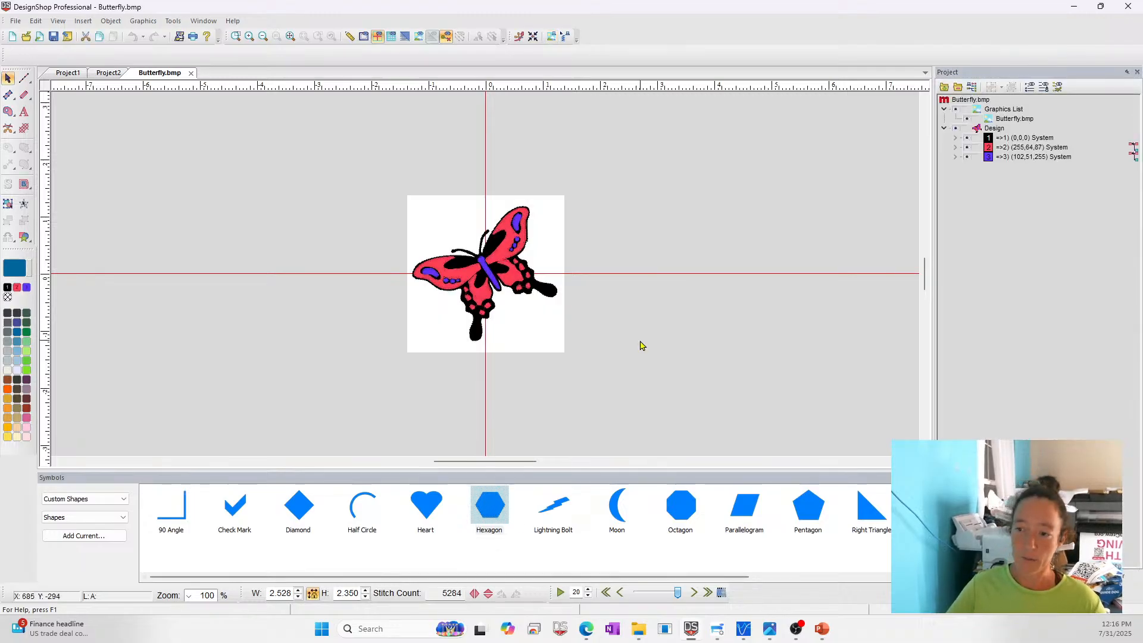
pyautogui.click(405, 37)
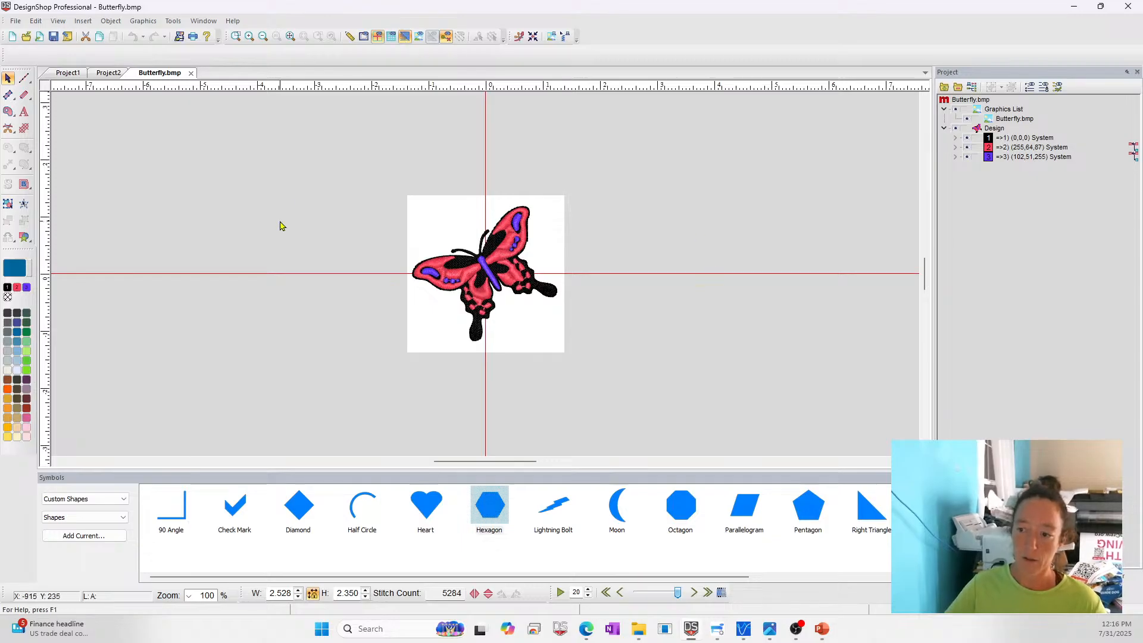
pyautogui.moveTo(314, 166); pyautogui.dragTo(691, 426)
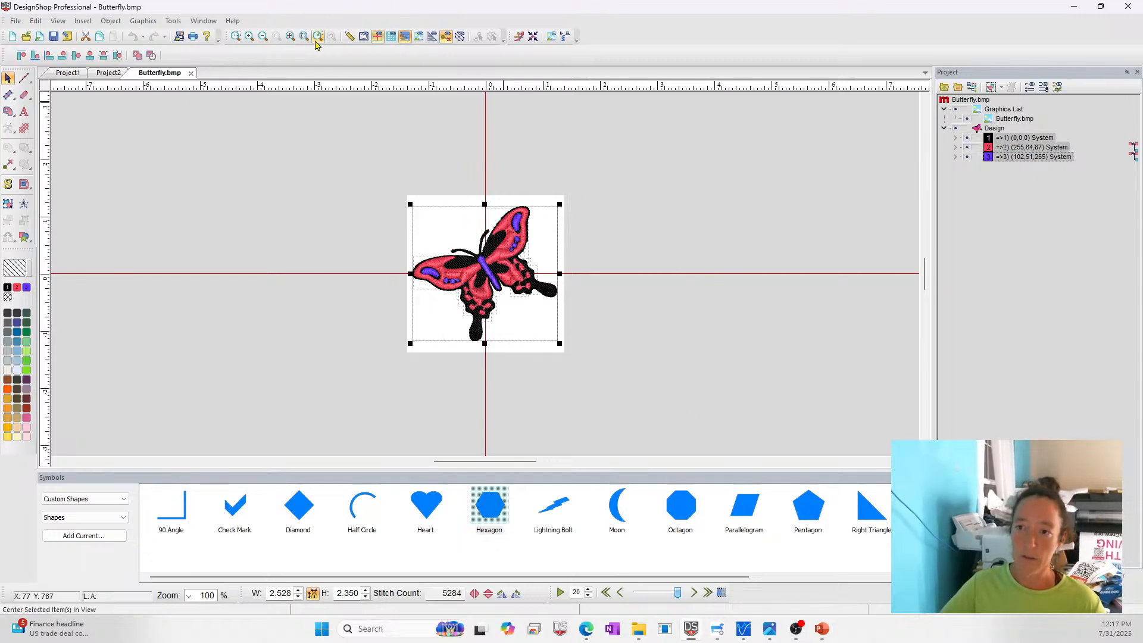
pyautogui.click(332, 37)
pyautogui.click(747, 265)
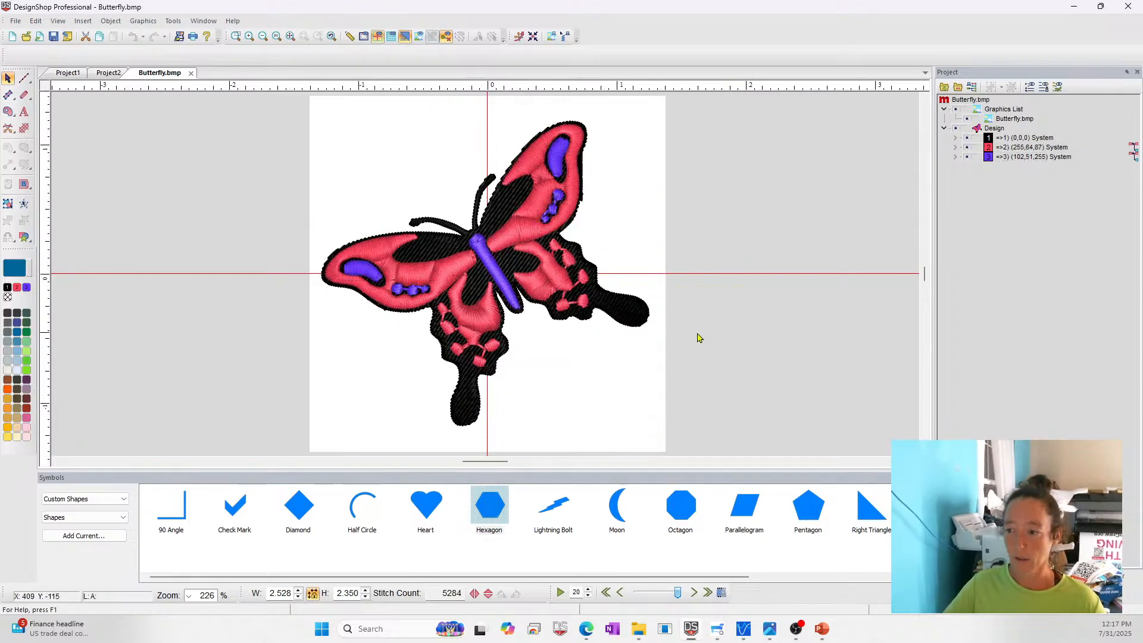
# - Inspect the generated satin fills and stitch directions in the butterfly's red upper and lower wing sections
pyautogui.click(647, 315)
pyautogui.click(678, 209)
pyautogui.click(534, 211)
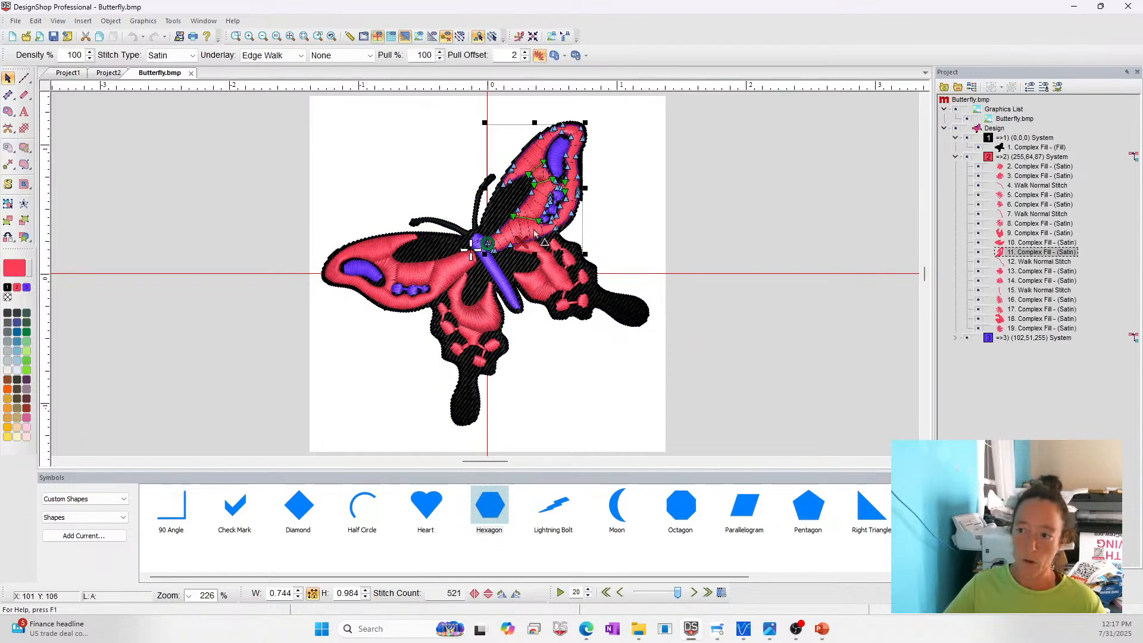
pyautogui.click(400, 294)
pyautogui.click(525, 236)
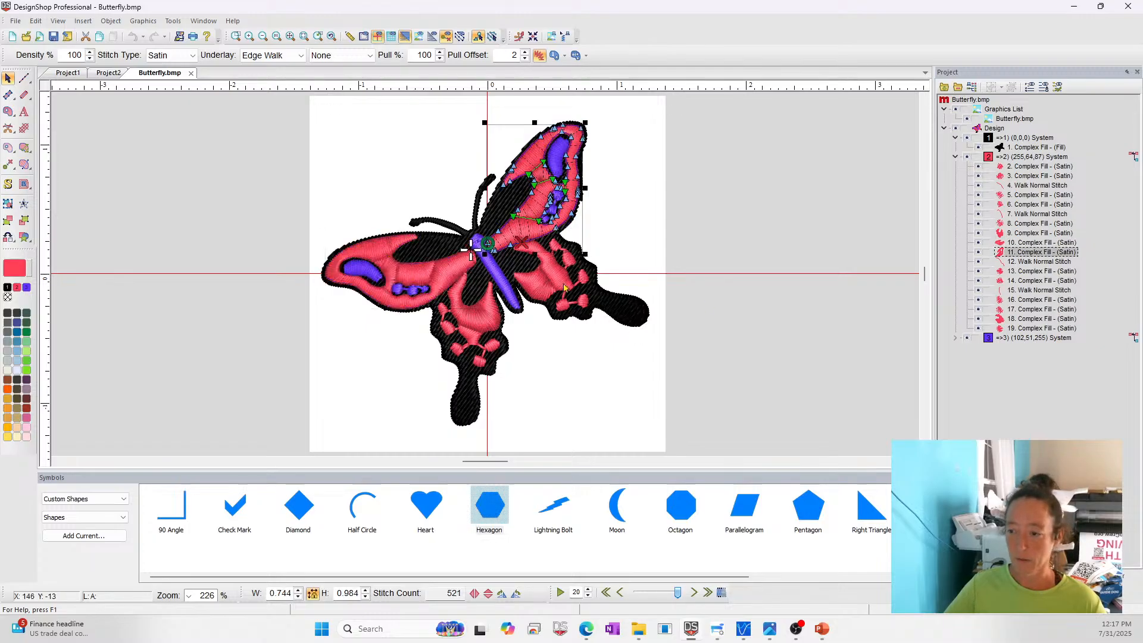
pyautogui.click(564, 294)
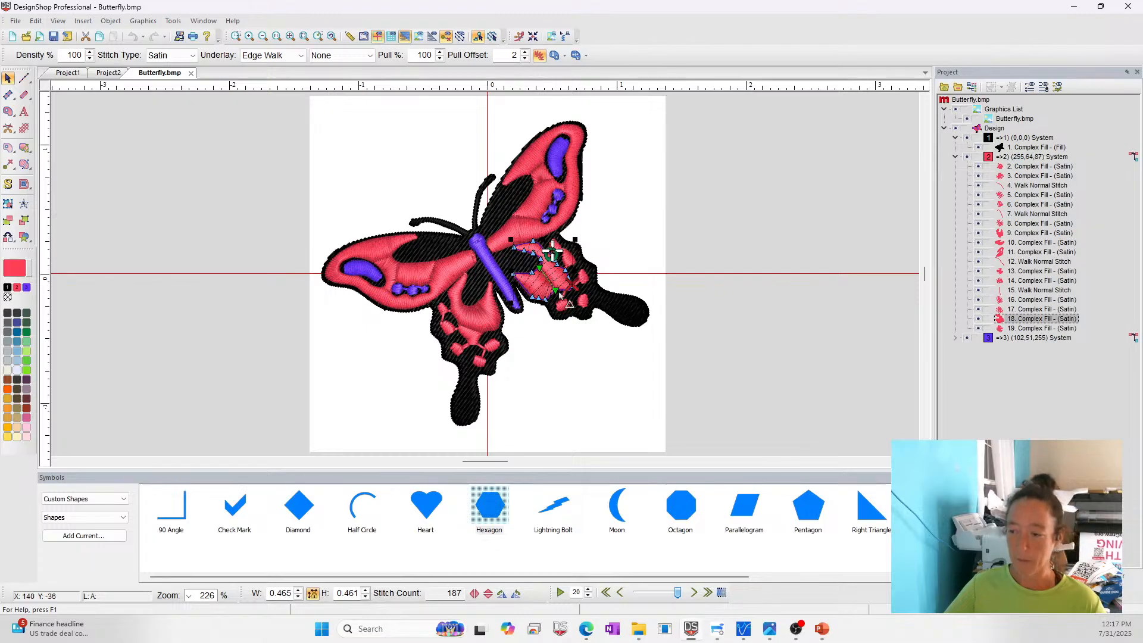
pyautogui.click(539, 218)
pyautogui.rightClick(539, 204)
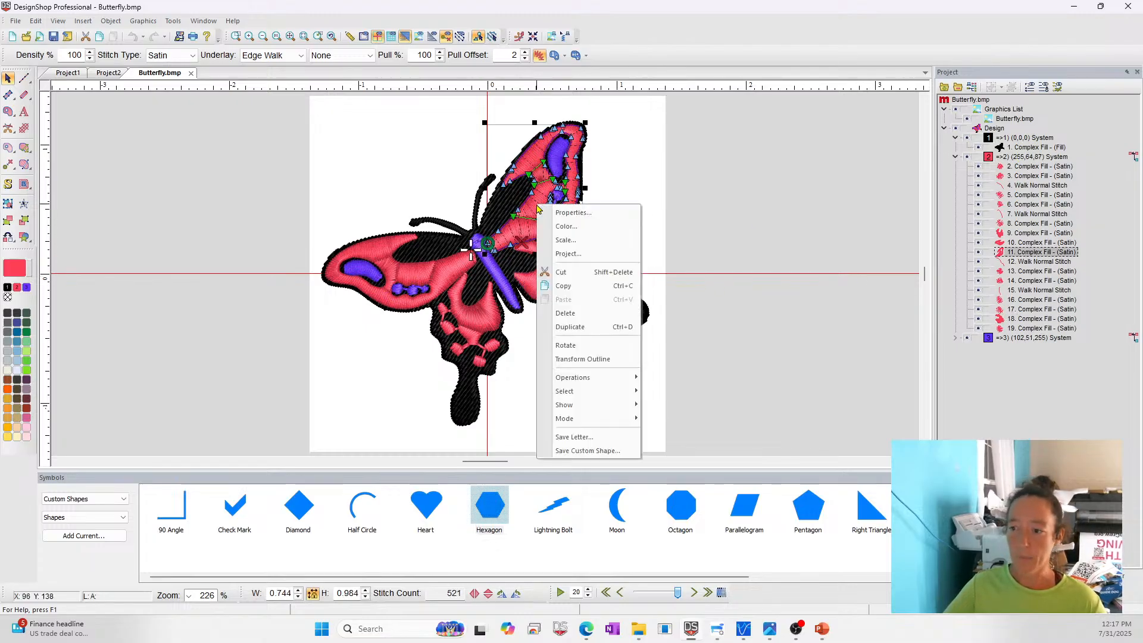
pyautogui.click(388, 275)
pyautogui.click(715, 246)
# - Convert the red satin fills of both upper wings to vector fills
pyautogui.click(506, 233)
pyautogui.keyDown('ctrl'); pyautogui.click(392, 267); pyautogui.keyUp('ctrl')
pyautogui.rightClick(393, 270)
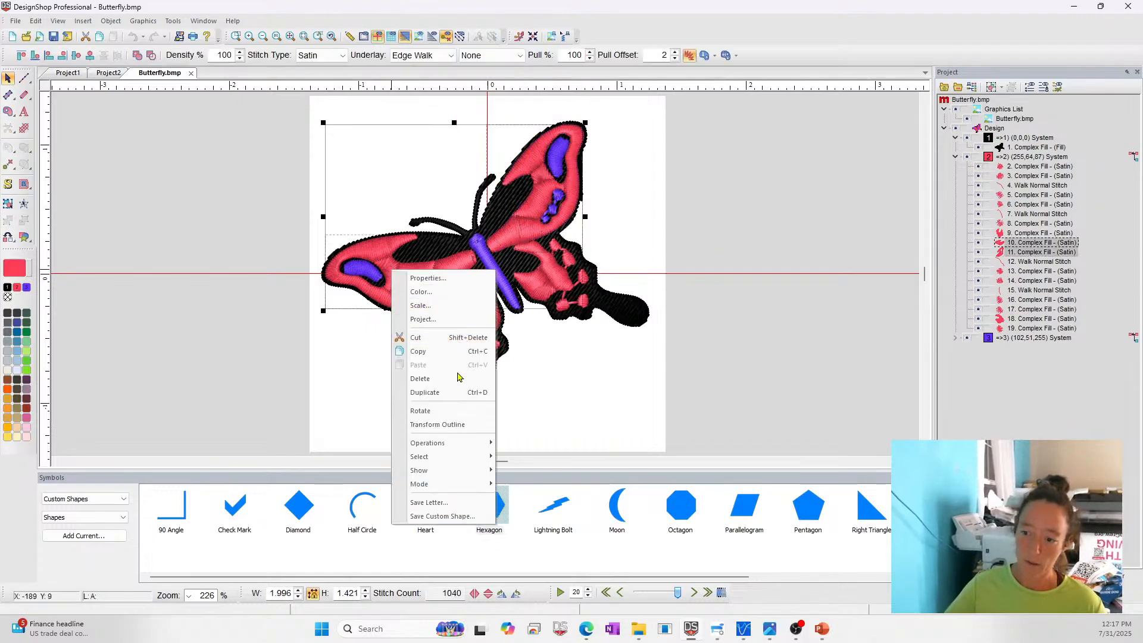
pyautogui.click(562, 484)
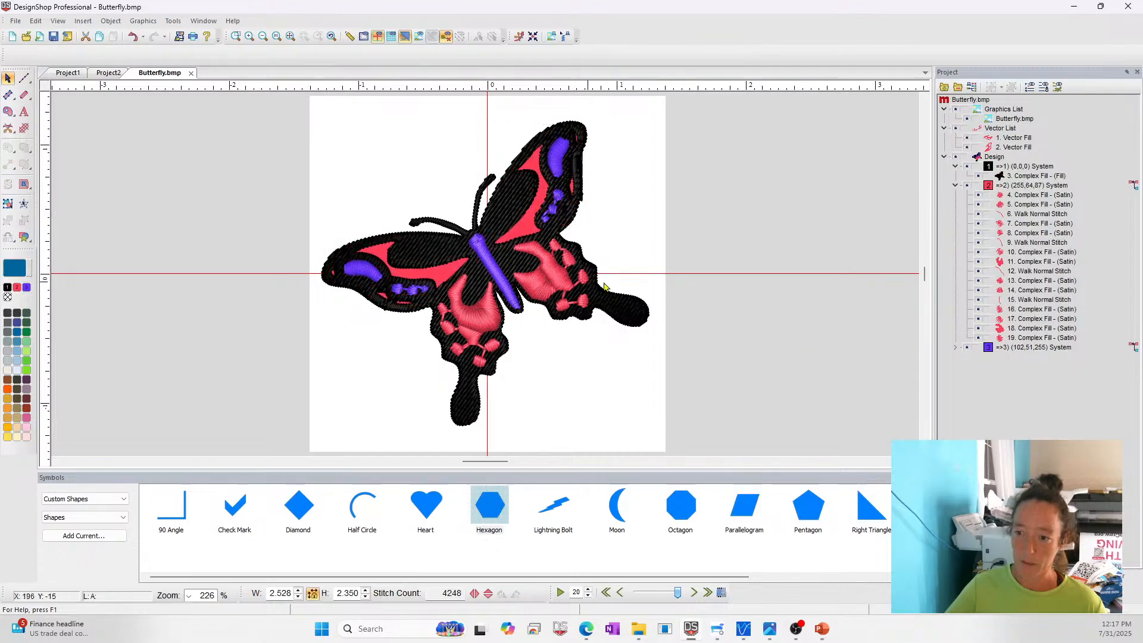
# - Hide the butterfly bitmap and the embroidery design so only the two wing vector fills are displayed
pyautogui.click(1000, 147)
pyautogui.click(1000, 139)
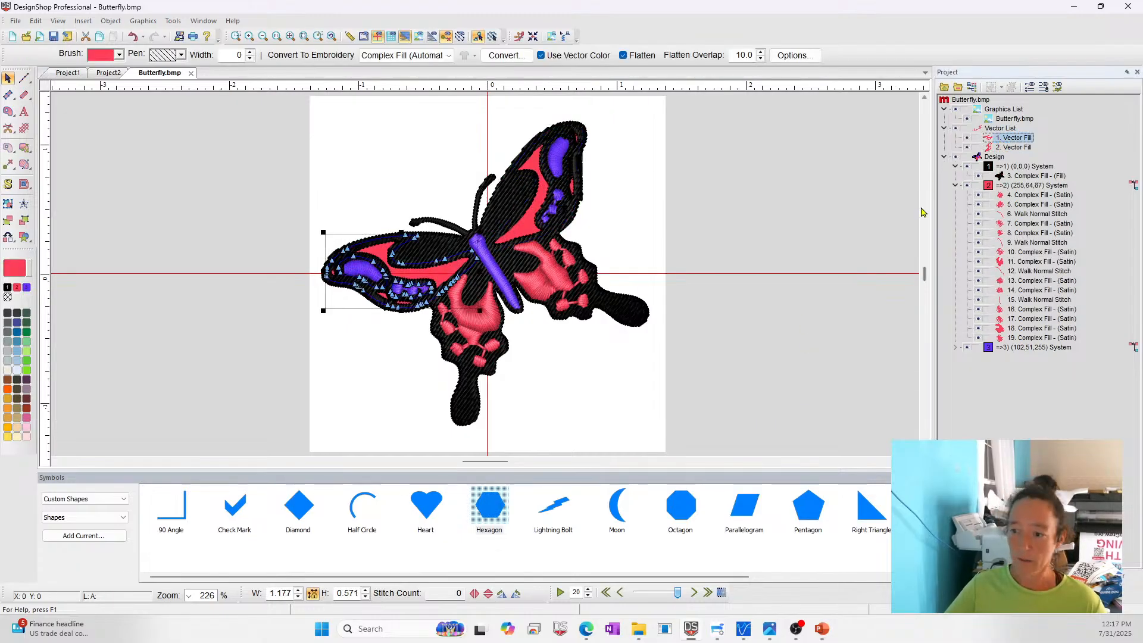
pyautogui.click(956, 158)
pyautogui.click(955, 110)
pyautogui.click(519, 213)
pyautogui.click(454, 268)
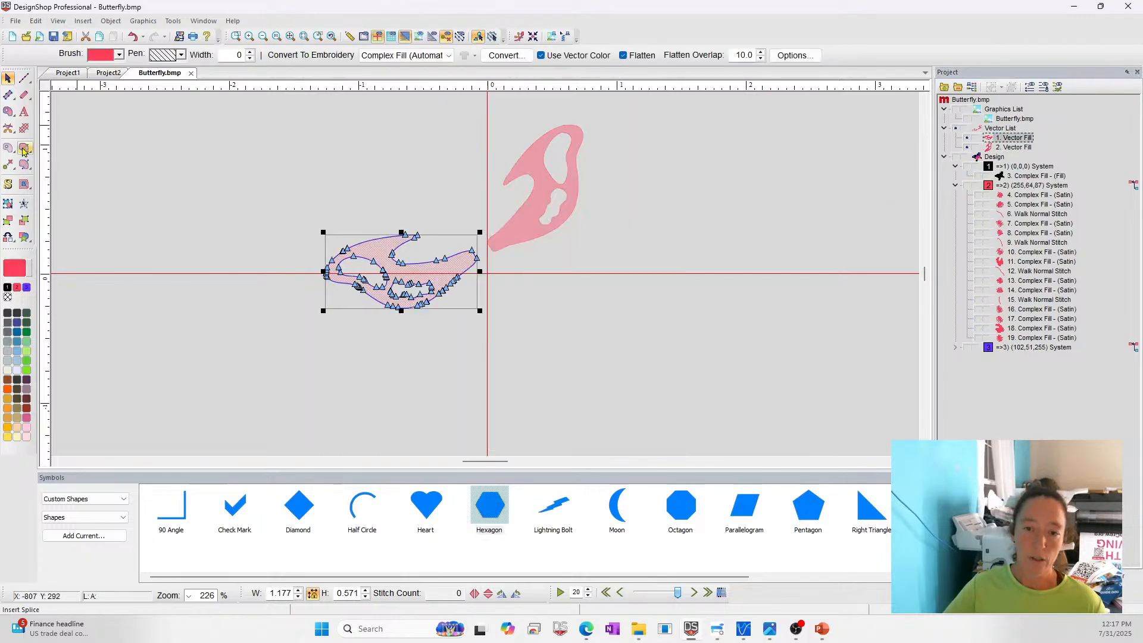
# - Create a satin complex fill from each upper-wing vector by drawing stitch direction lines across the shapes
pyautogui.click(25, 166)
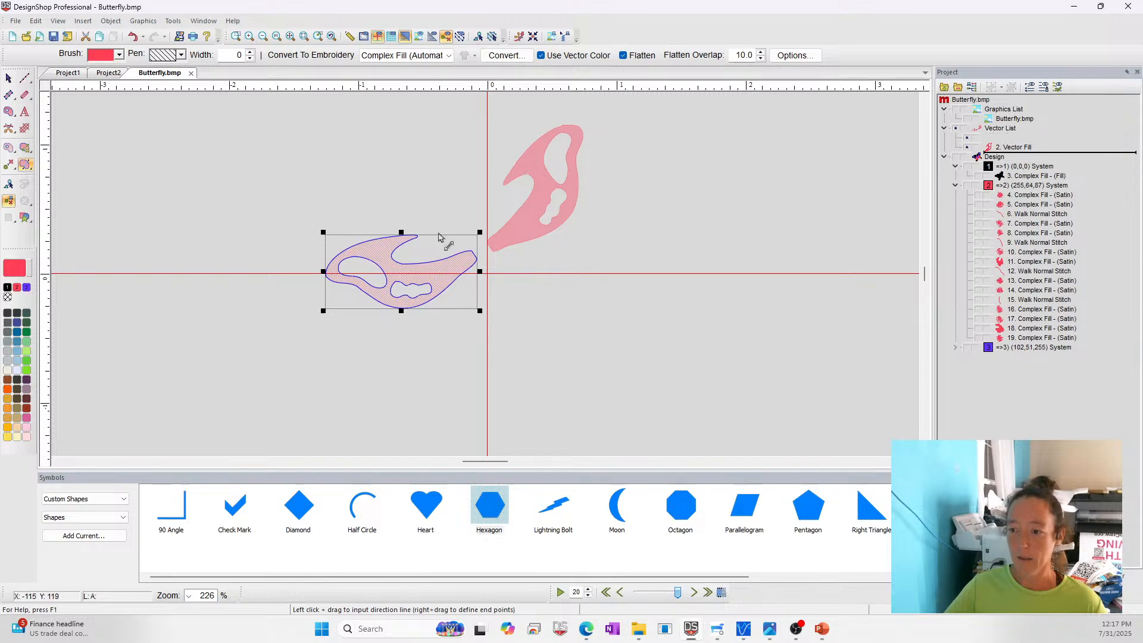
pyautogui.press('Escape')
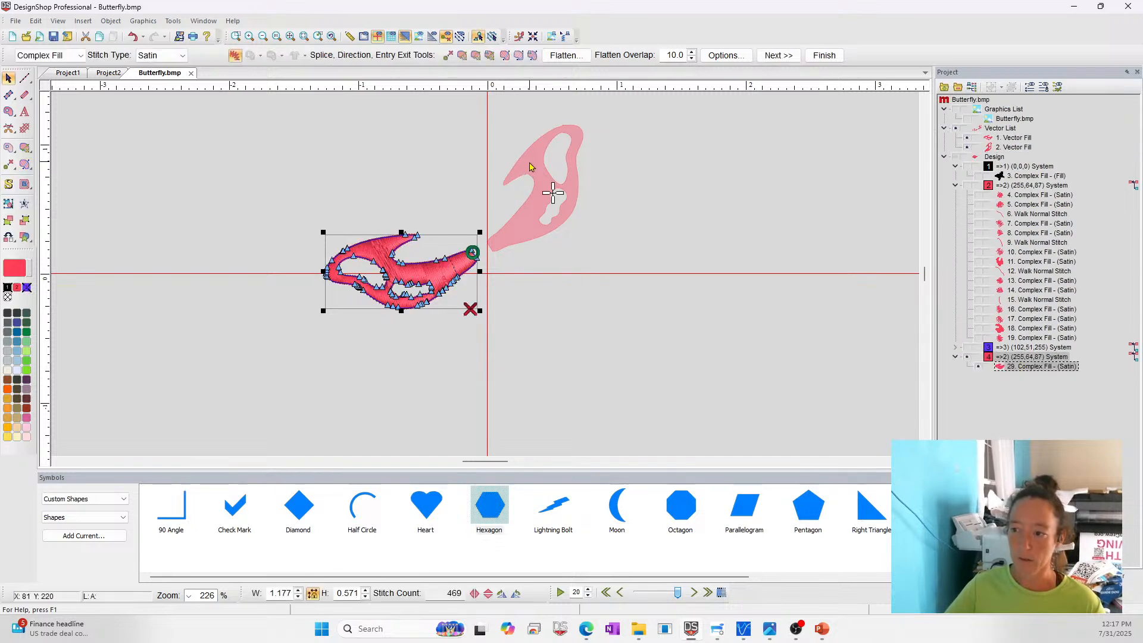
pyautogui.click(531, 167)
pyautogui.click(25, 165)
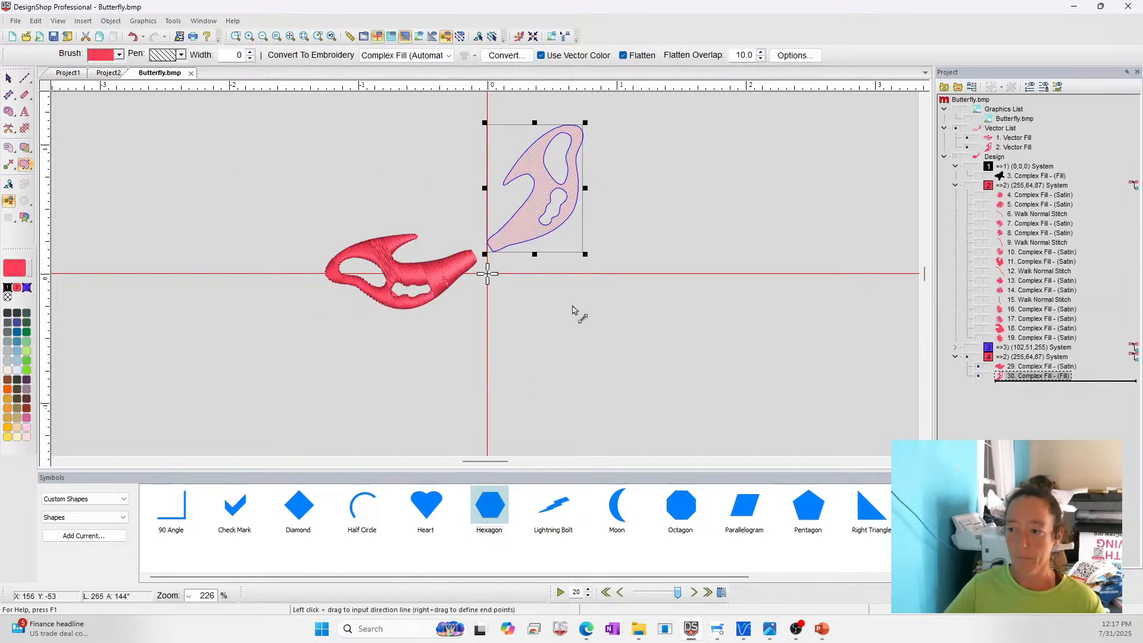
# - Show the full embroidery design again with the two new wing fills and end the direction line tool
pyautogui.click(957, 158)
pyautogui.click(957, 158)
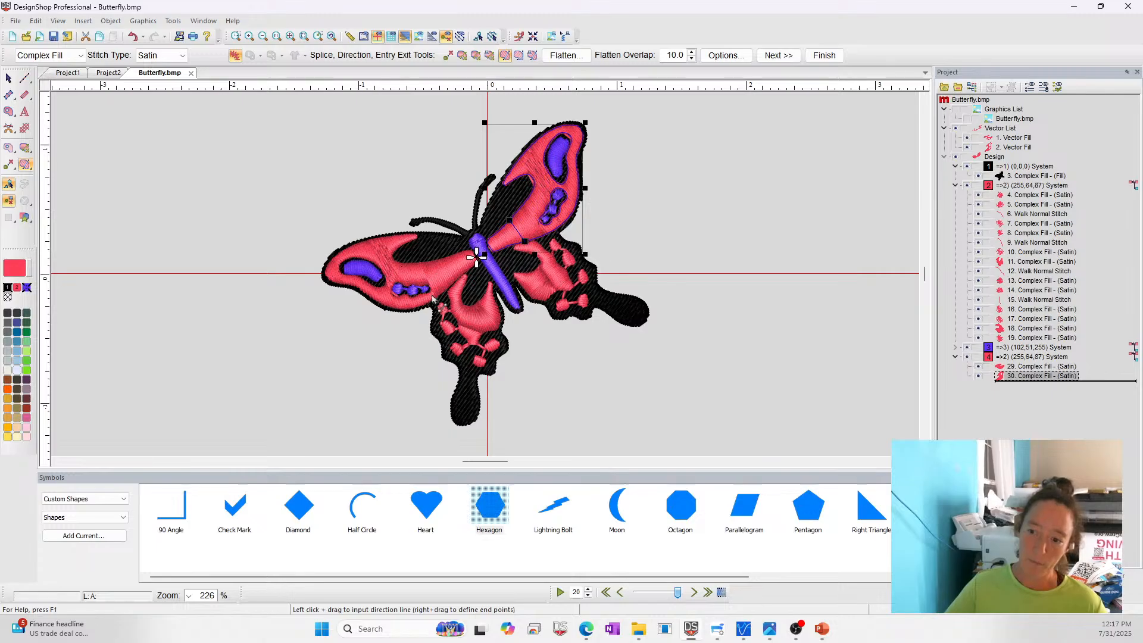
pyautogui.press('Escape')
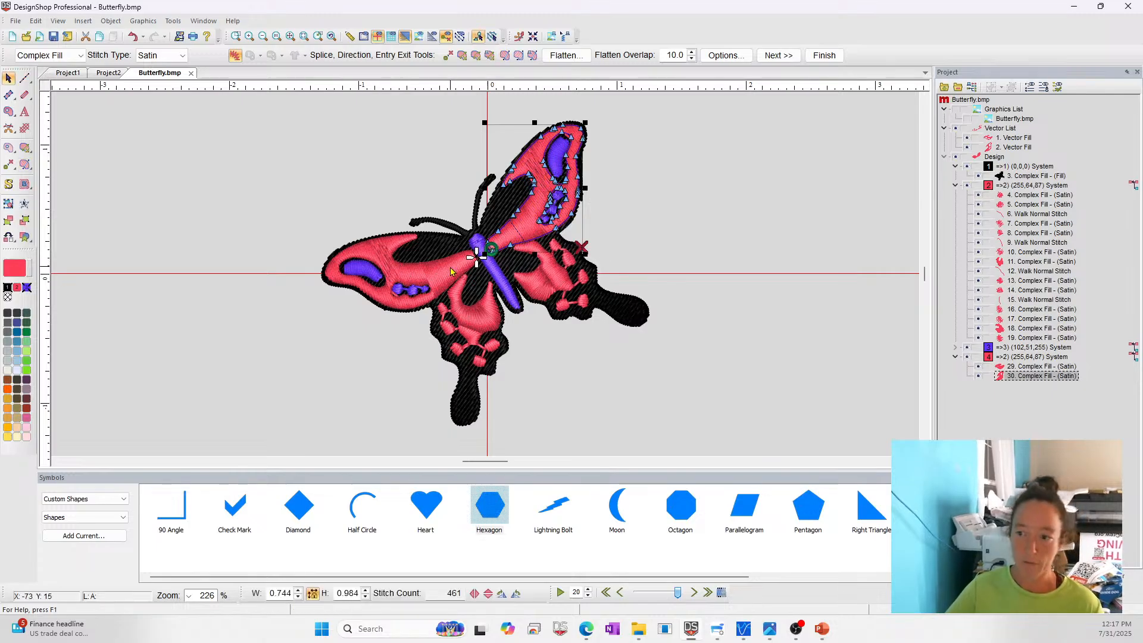
# - Turn off automatic top stitching for both upper-wing satin fills and apply the Common Auto Split preset
pyautogui.click(400, 276)
pyautogui.rightClick(451, 265)
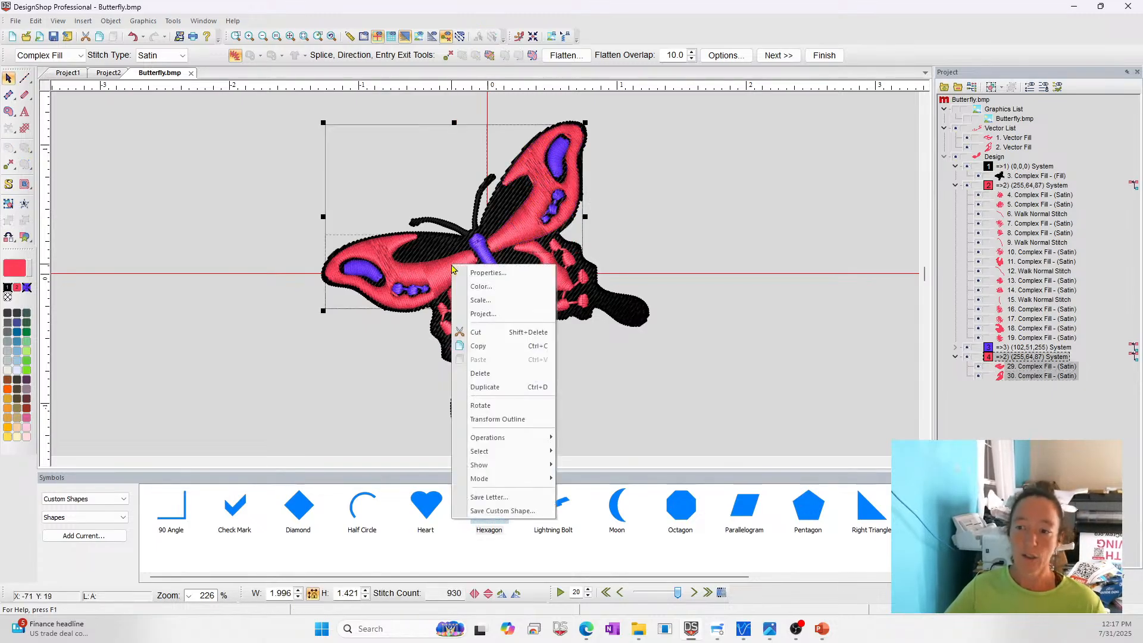
pyautogui.click(474, 270)
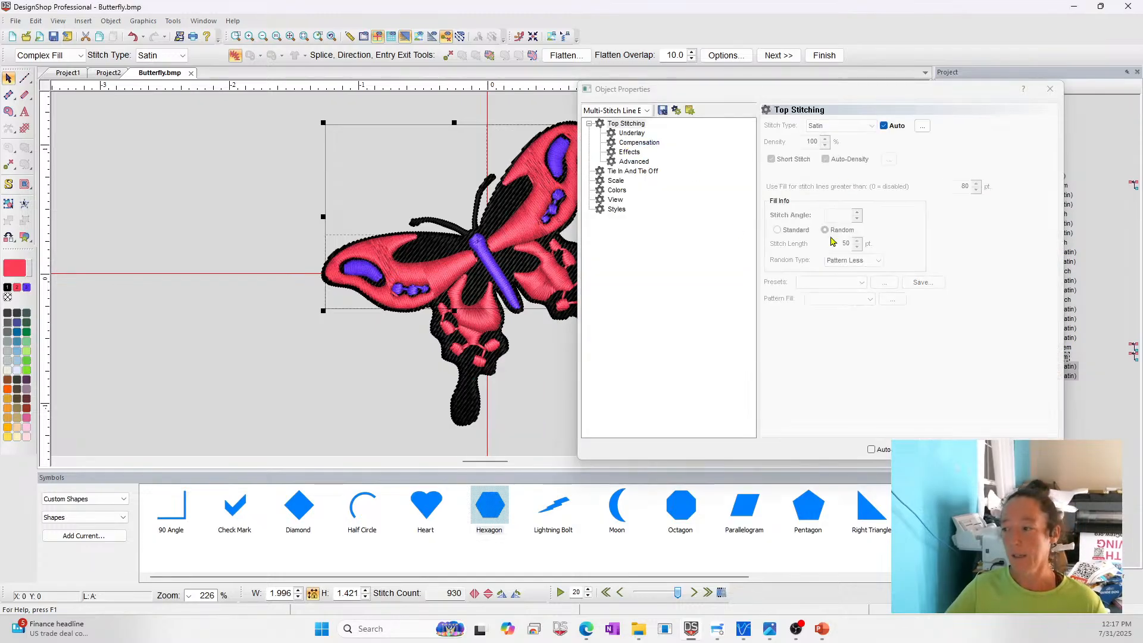
pyautogui.click(884, 126)
pyautogui.click(834, 282)
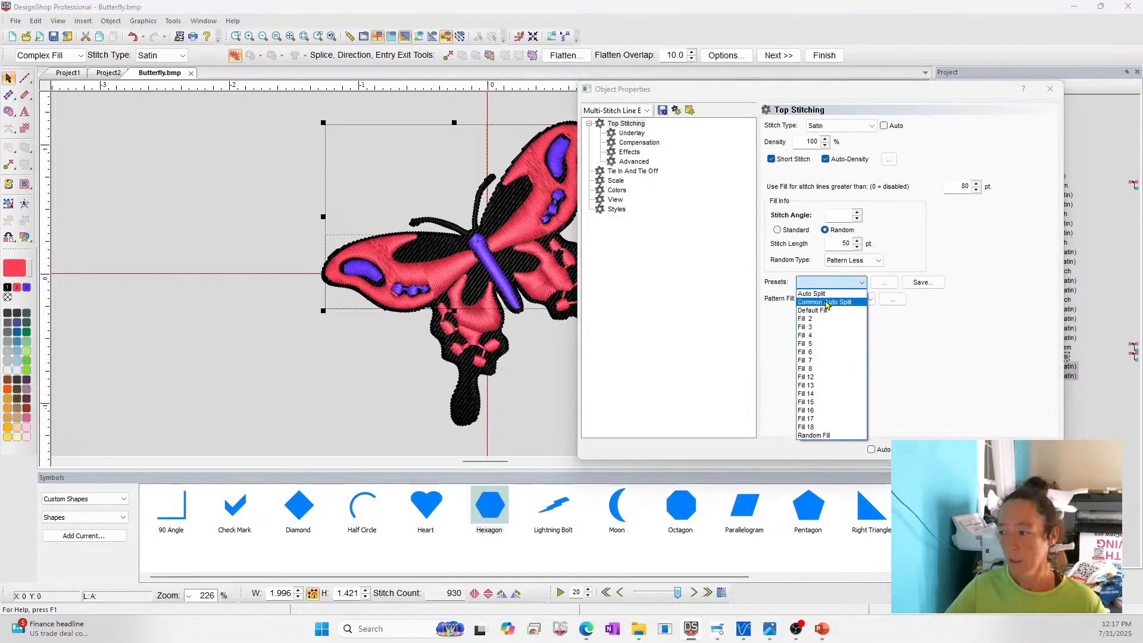
pyautogui.click(834, 300)
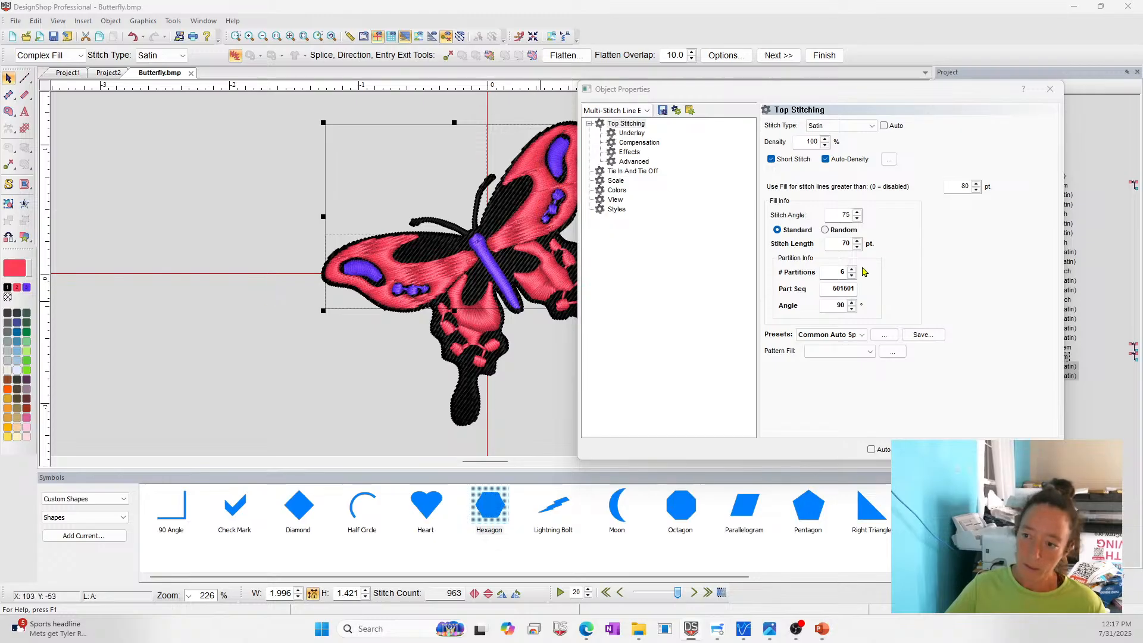
# - Redraw the stitch direction line across the left upper wing's satin fill
pyautogui.click(255, 375)
pyautogui.click(331, 281)
pyautogui.click(25, 166)
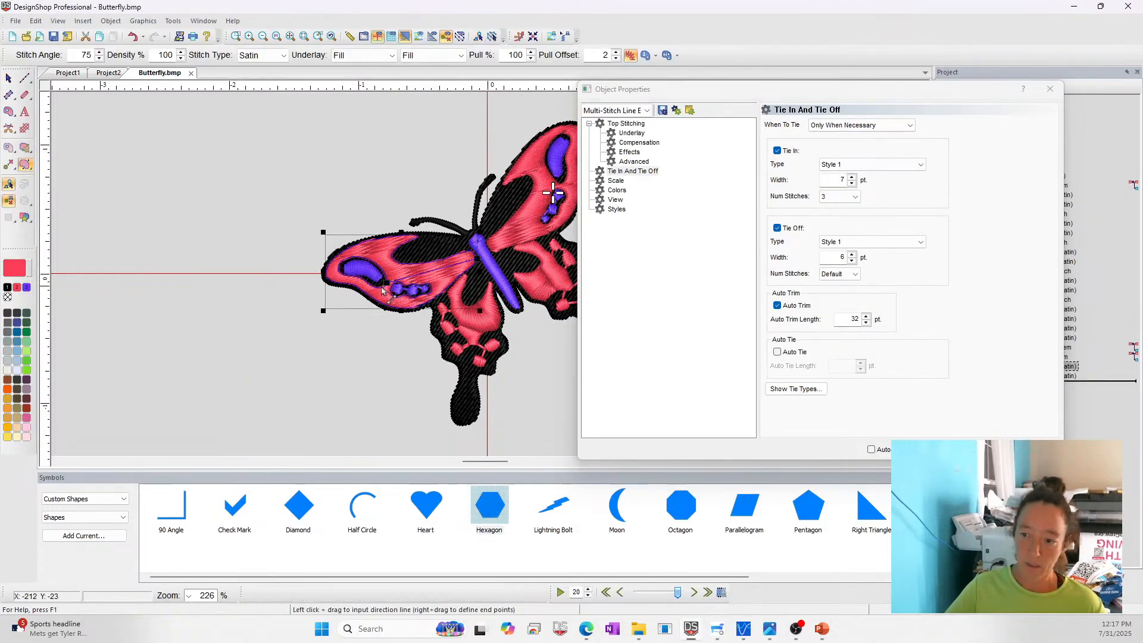
pyautogui.moveTo(387, 283); pyautogui.dragTo(444, 260)
pyautogui.moveTo(445, 259); pyautogui.dragTo(437, 264)
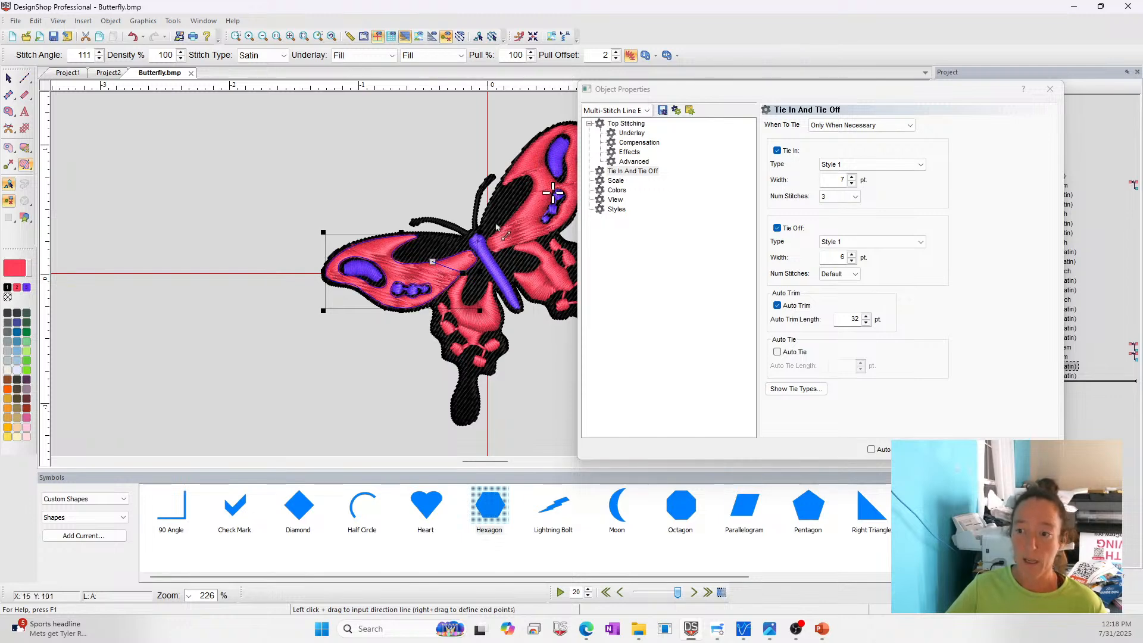
pyautogui.moveTo(403, 312); pyautogui.dragTo(402, 311)
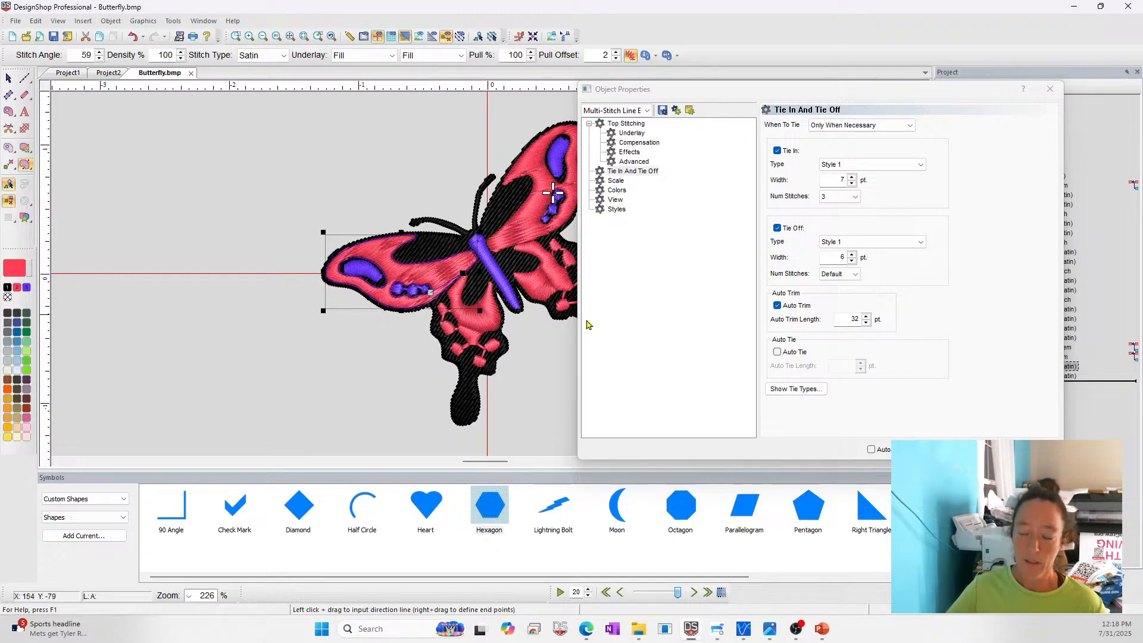
# - Change the left upper wing's stitch type to Fill and close the object properties
pyautogui.click(259, 55)
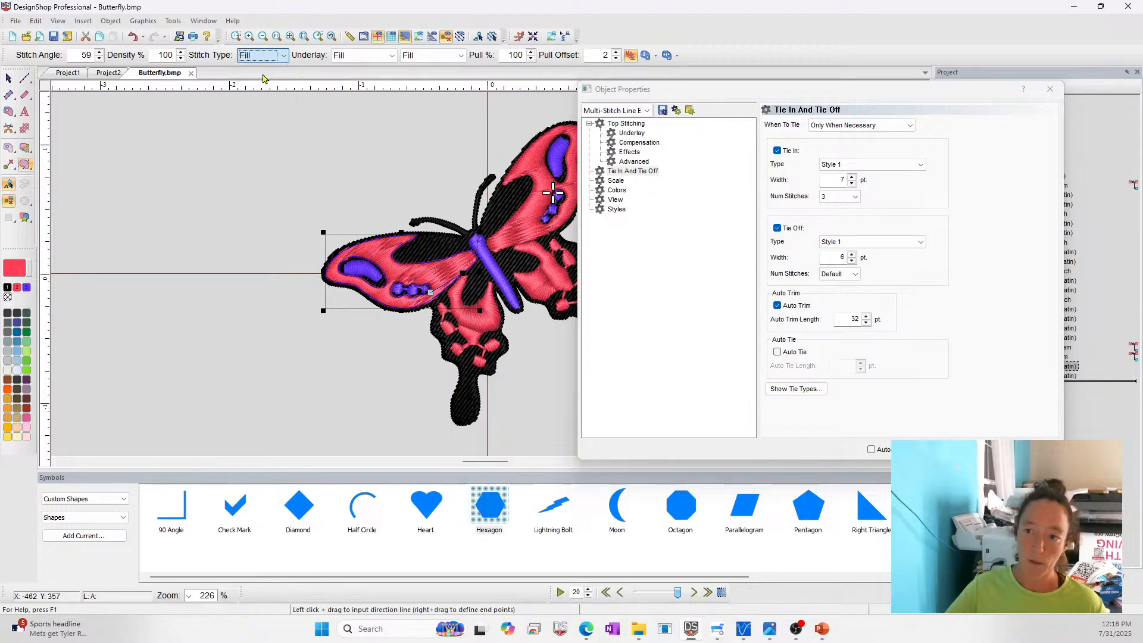
pyautogui.click(244, 78)
pyautogui.click(266, 57)
pyautogui.click(266, 59)
pyautogui.click(937, 449)
pyautogui.press('Escape')
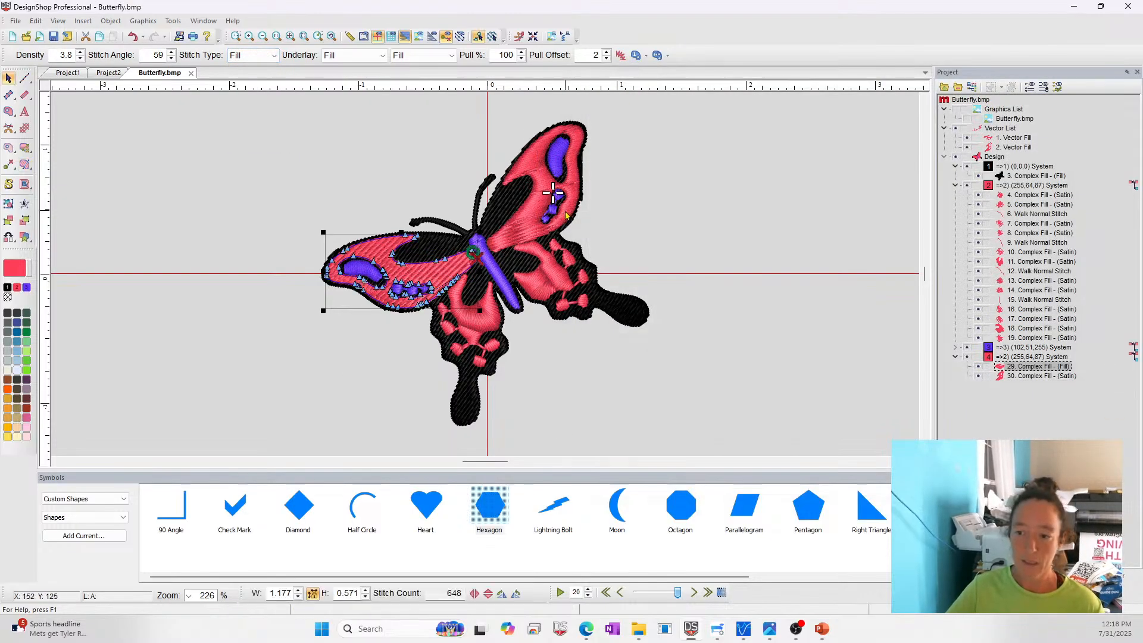
# - Change the right upper wing's stitch type to Fill and deselect it
pyautogui.click(552, 194)
pyautogui.click(265, 55)
pyautogui.click(269, 76)
pyautogui.click(268, 87)
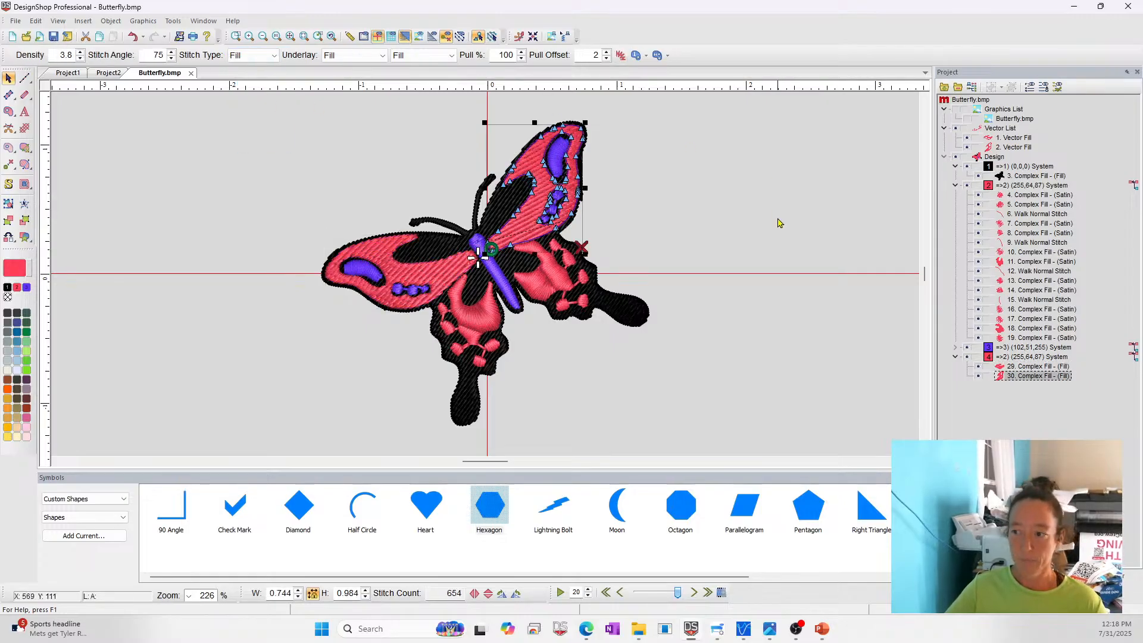
pyautogui.click(804, 276)
pyautogui.click(479, 319)
pyautogui.click(545, 265)
pyautogui.click(826, 369)
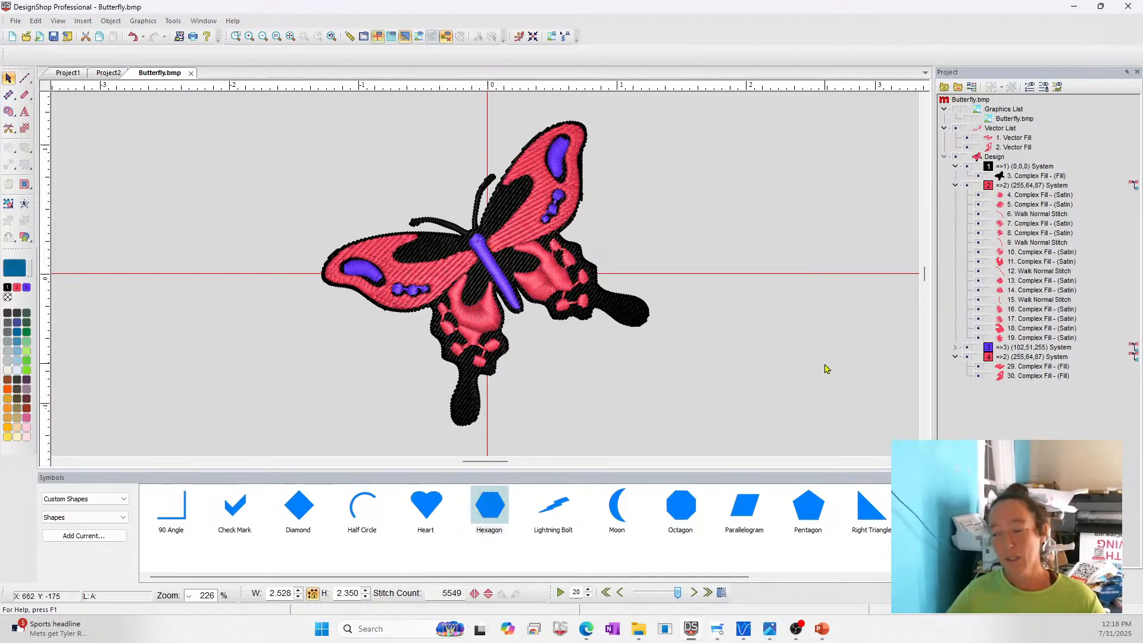
# - Delete the entire embroidery design and both wing vectors, and display the butterfly bitmap again
pyautogui.click(991, 158)
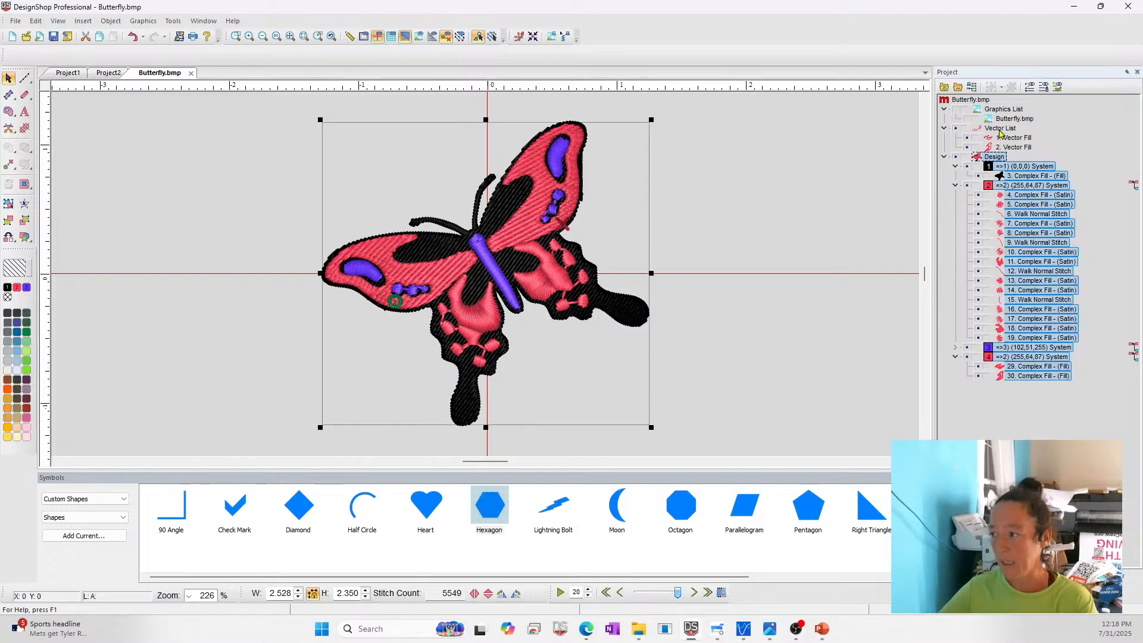
pyautogui.press('Delete')
pyautogui.click(1000, 130)
pyautogui.press('Delete')
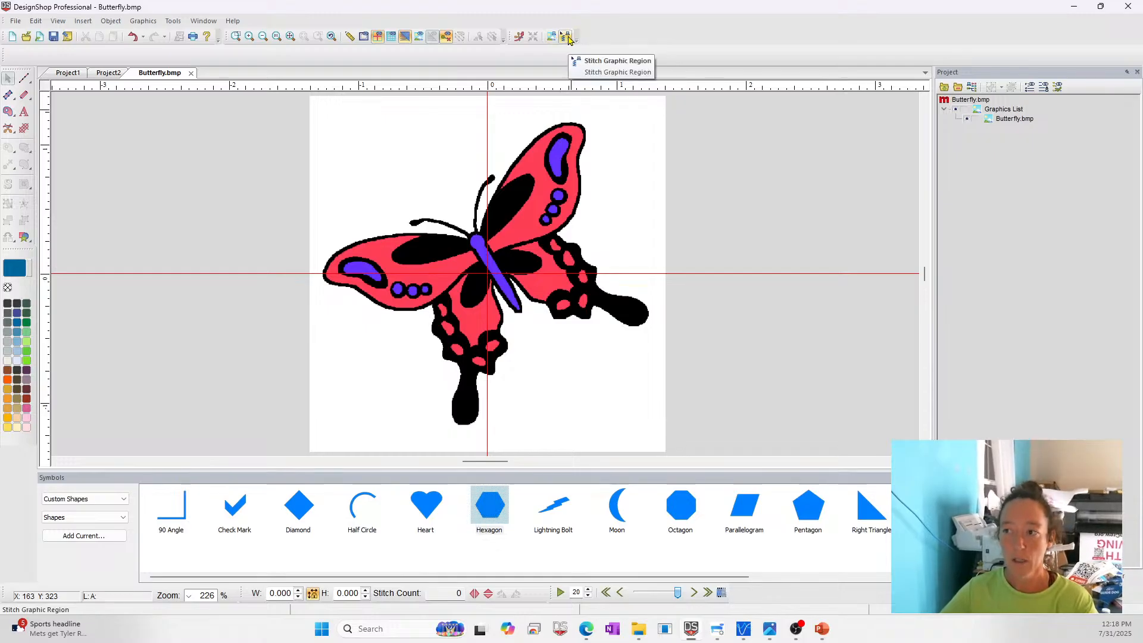
# - Create stitches from the red regions of both upper wings in the bitmap with Stitch Graphic Region
pyautogui.click(566, 37)
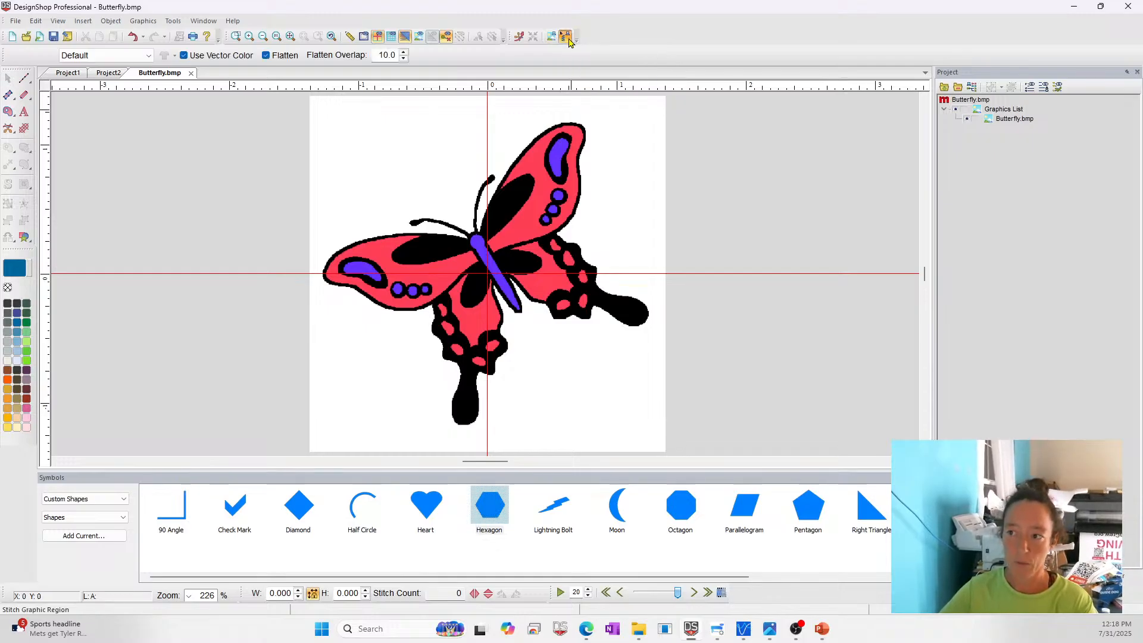
pyautogui.click(390, 271)
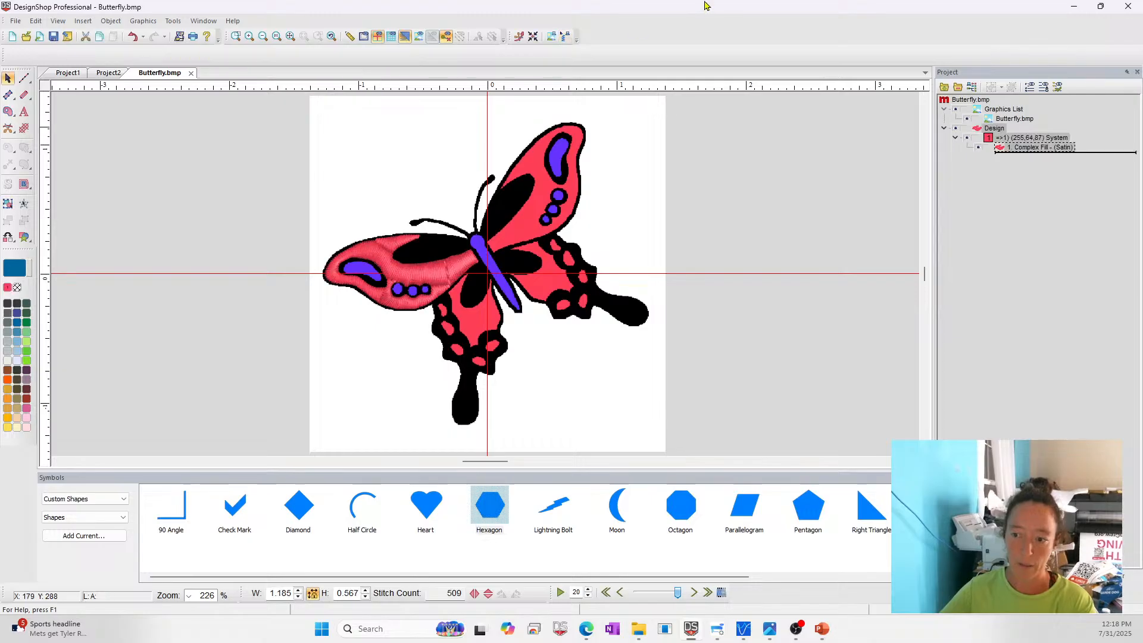
pyautogui.click(565, 37)
pyautogui.click(525, 165)
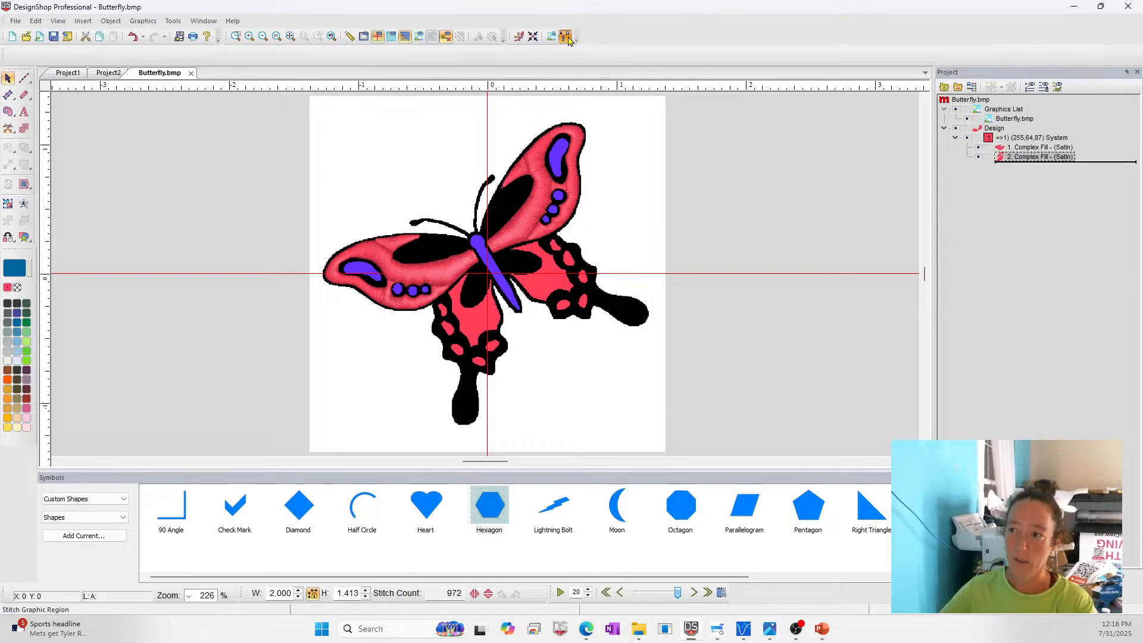
# - Create stitches from the purple body and the large purple spot on the right upper wing with Stitch Graphic Region
pyautogui.click(566, 38)
pyautogui.click(499, 290)
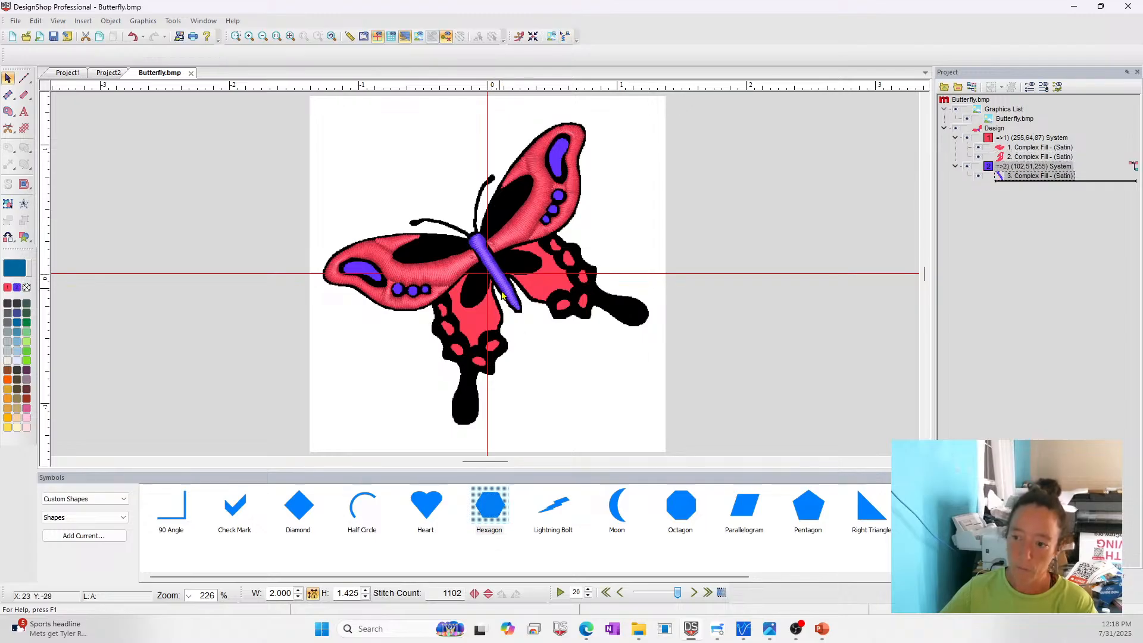
pyautogui.click(565, 37)
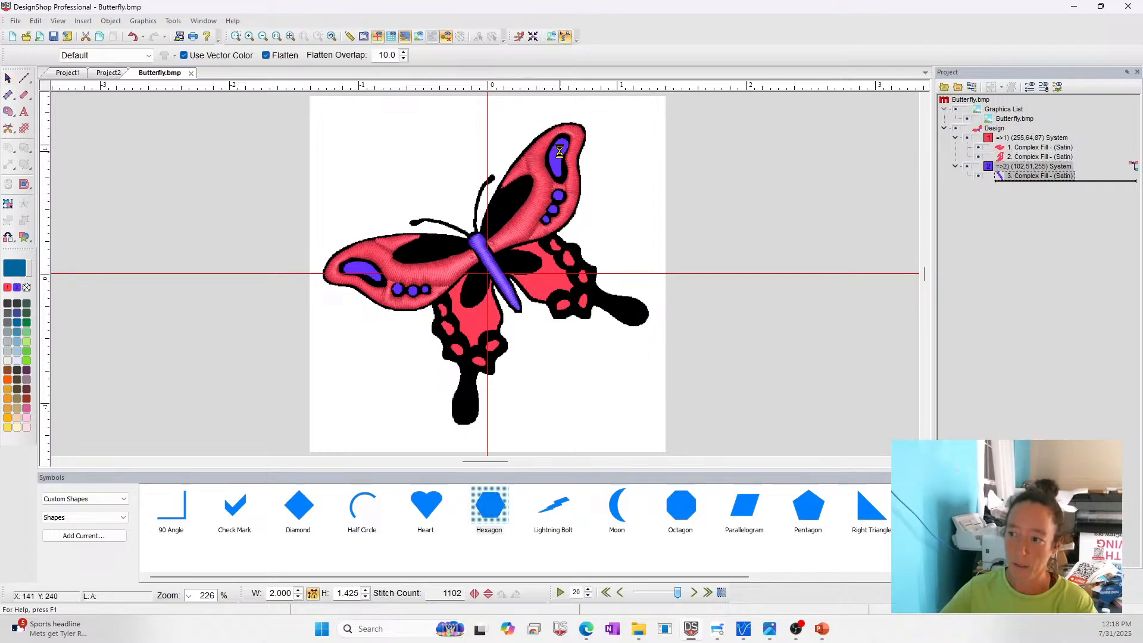
pyautogui.click(559, 153)
# - Create stitches from the red regions of both lower wings and undo the left one
pyautogui.click(566, 37)
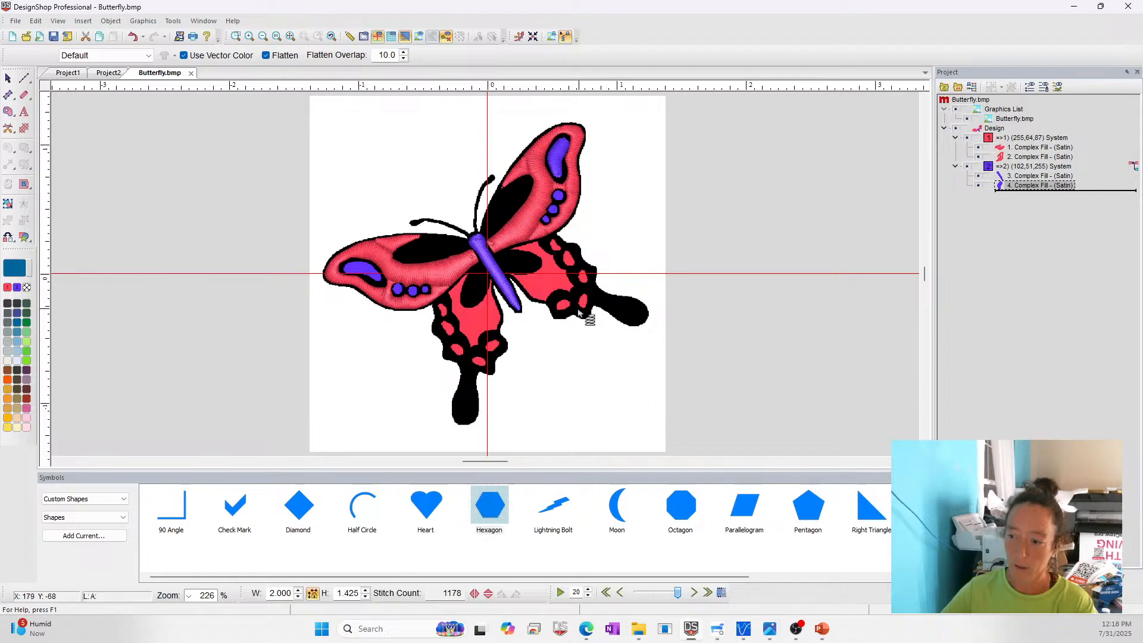
pyautogui.click(540, 282)
pyautogui.click(565, 37)
pyautogui.click(471, 320)
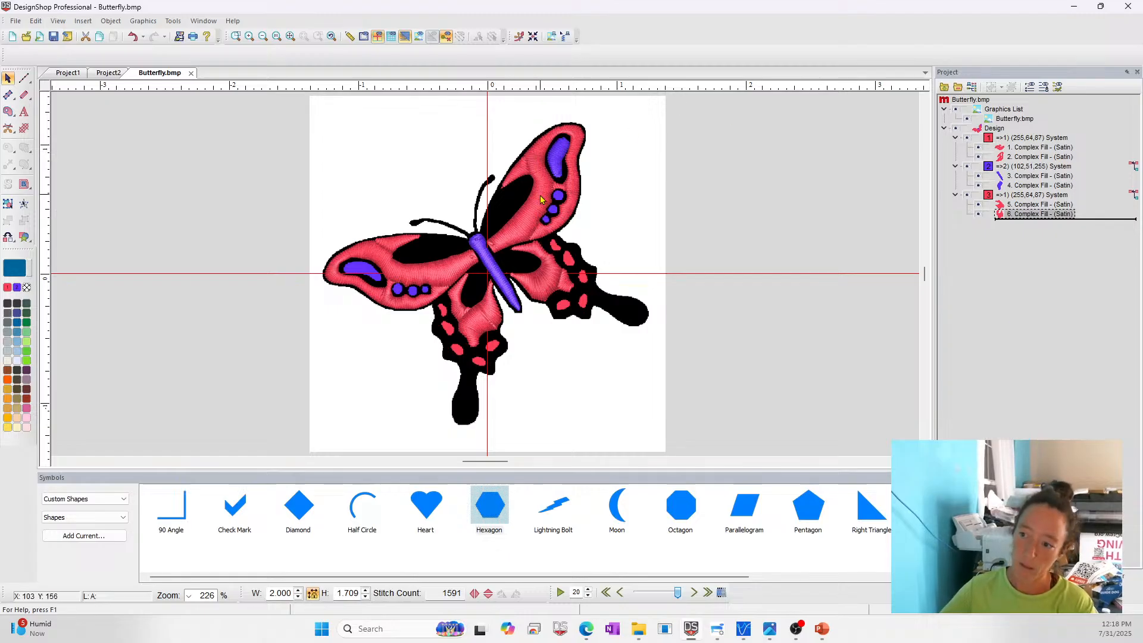
pyautogui.hotkey('ctrl', 'z')
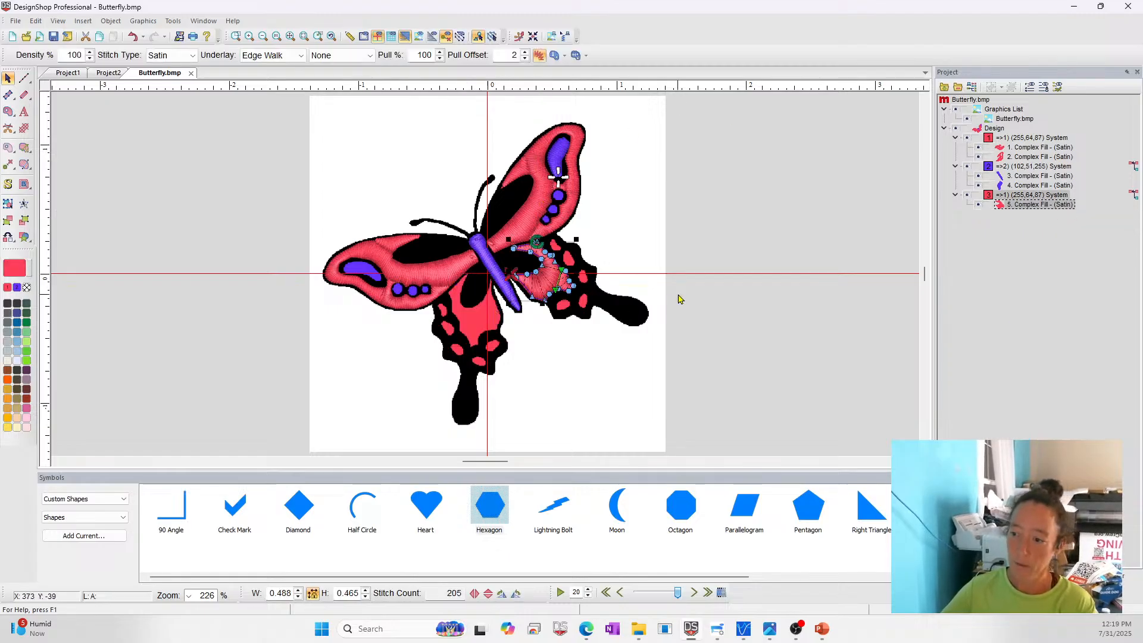
# - Create stitches from the butterfly's black region, and delete it along with all the other stitched regions
pyautogui.click(565, 37)
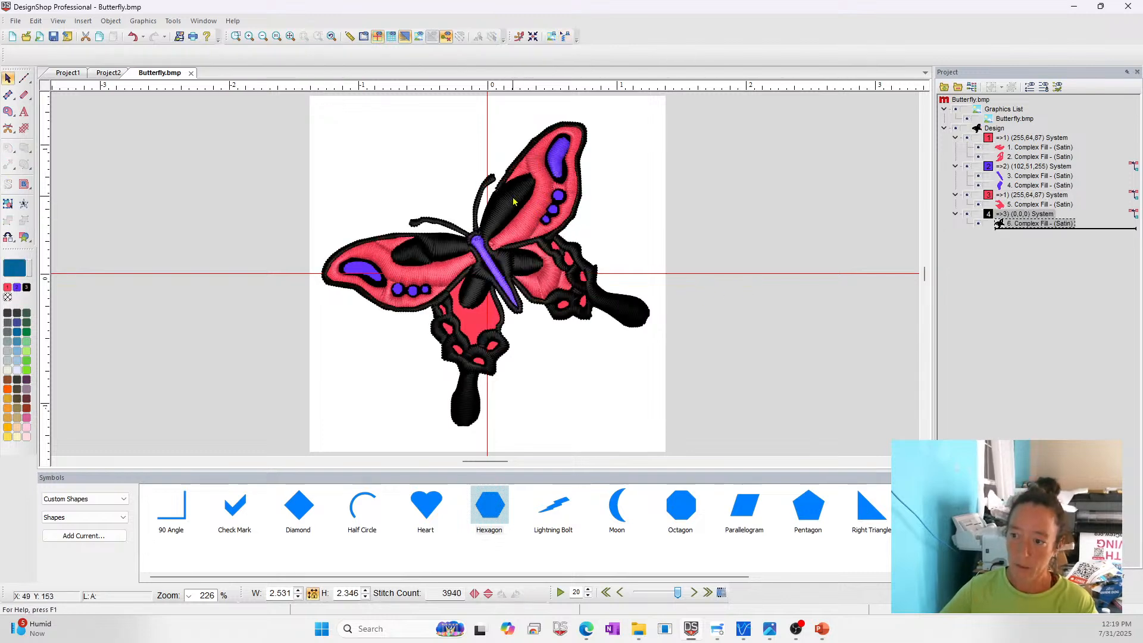
pyautogui.click(514, 201)
pyautogui.press('Delete')
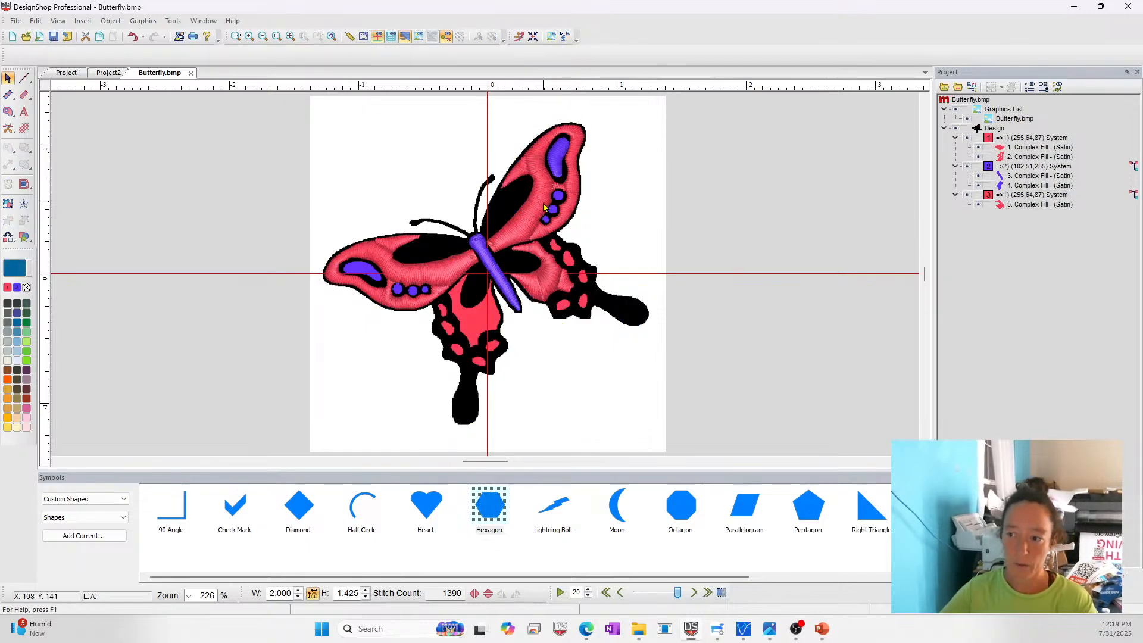
pyautogui.hotkey('ctrl', 'a')
pyautogui.press('Delete')
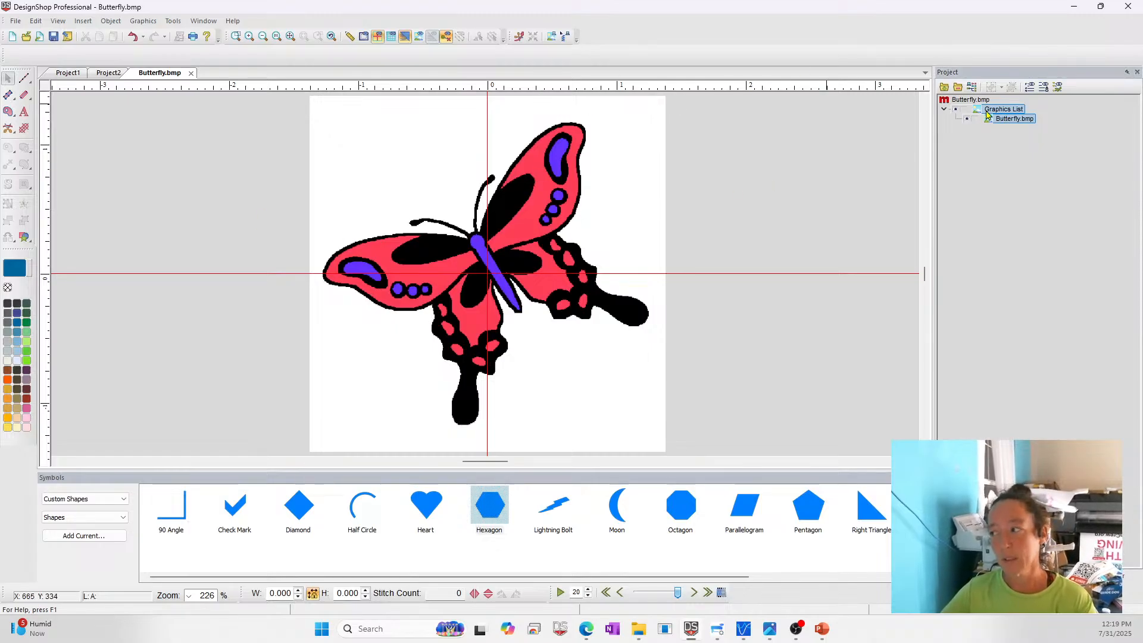
# - Stitch the red region of the right upper wing from the bitmap and convert that satin fill to a vector
pyautogui.click(565, 36)
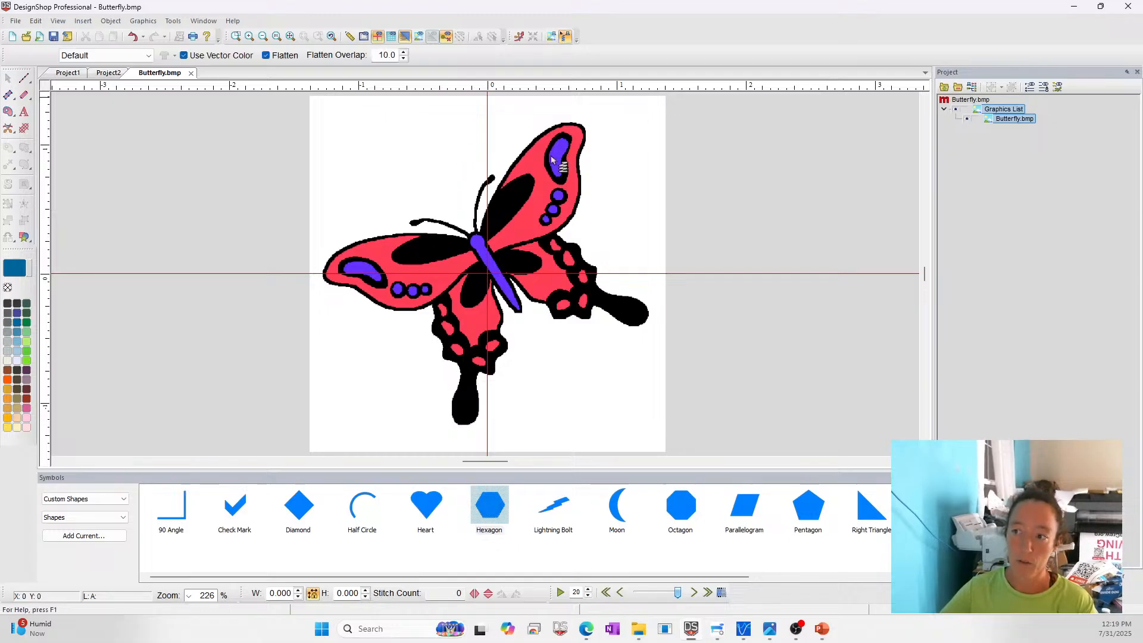
pyautogui.click(538, 237)
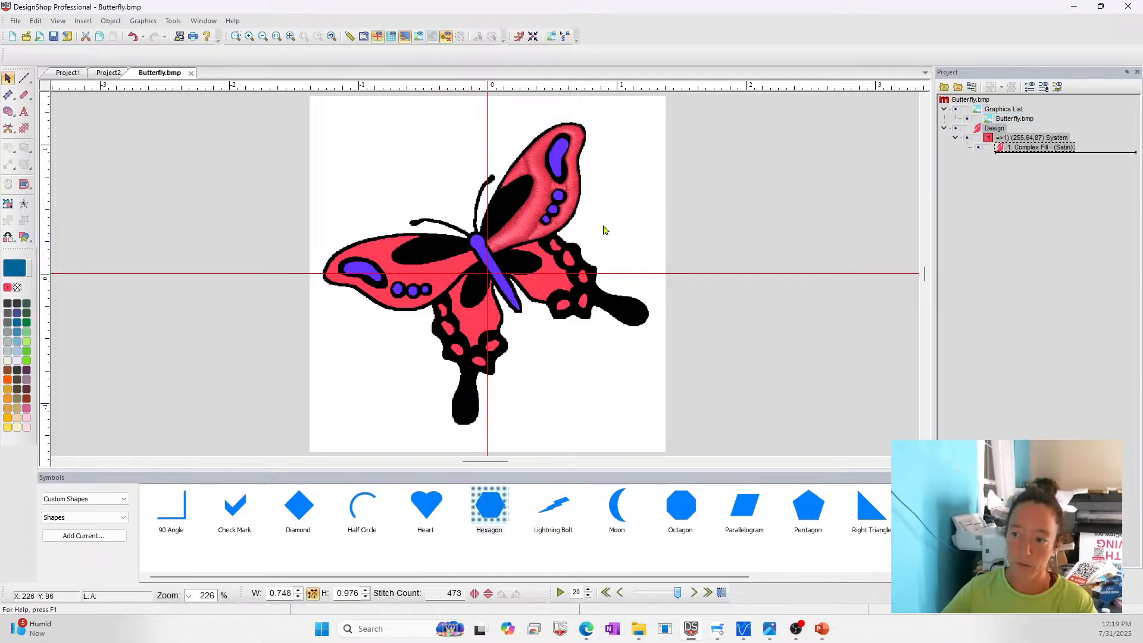
pyautogui.click(561, 188)
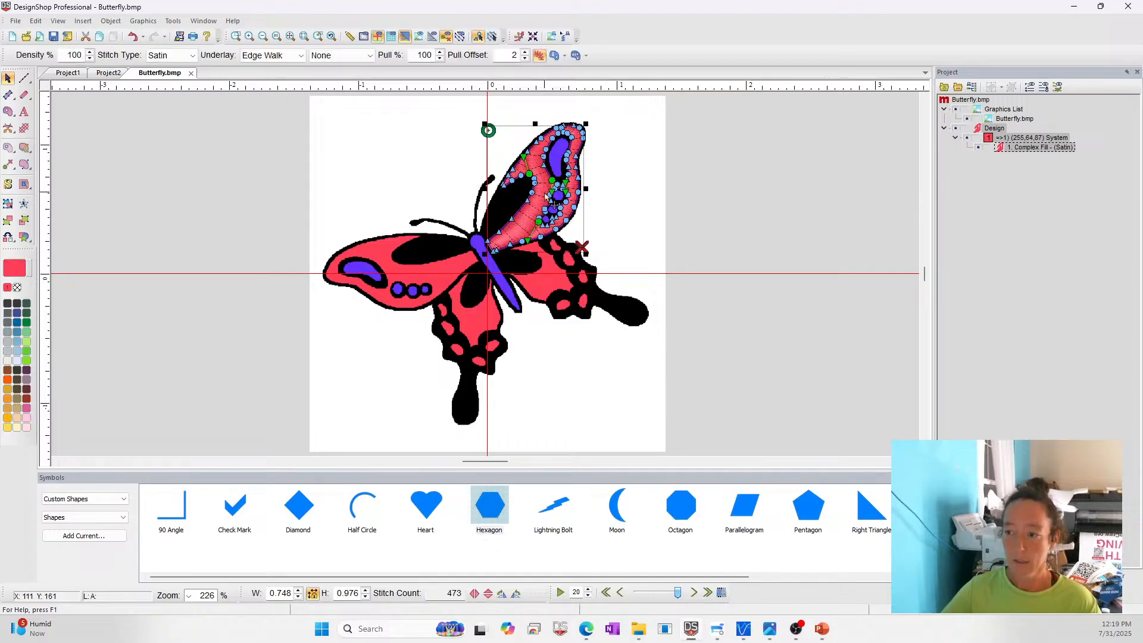
pyautogui.rightClick(538, 212)
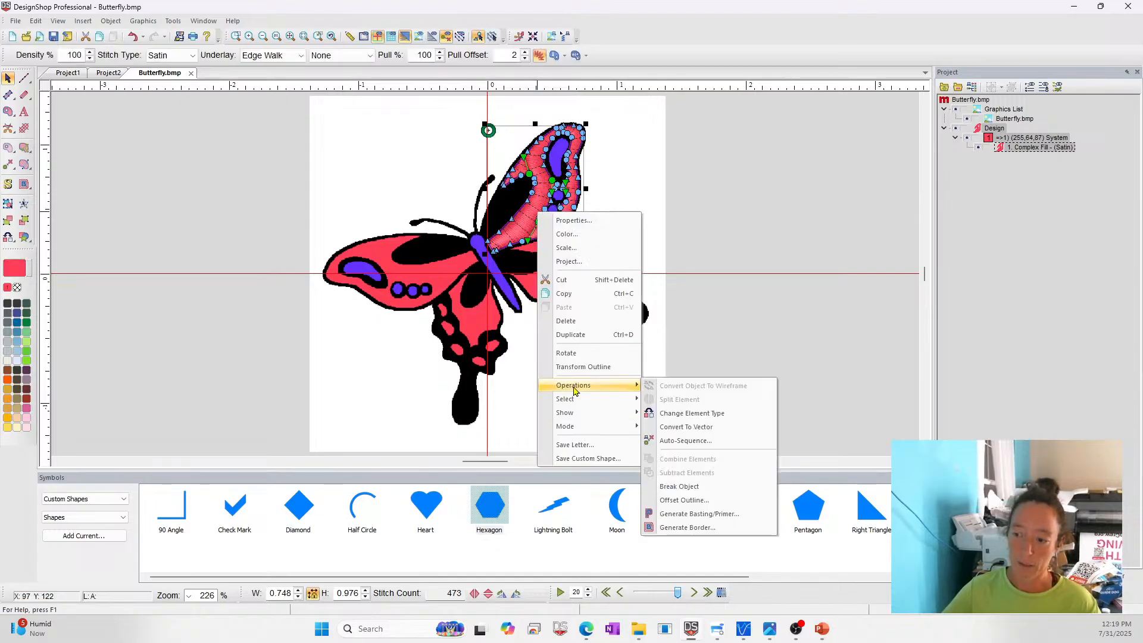
pyautogui.moveTo(604, 384)
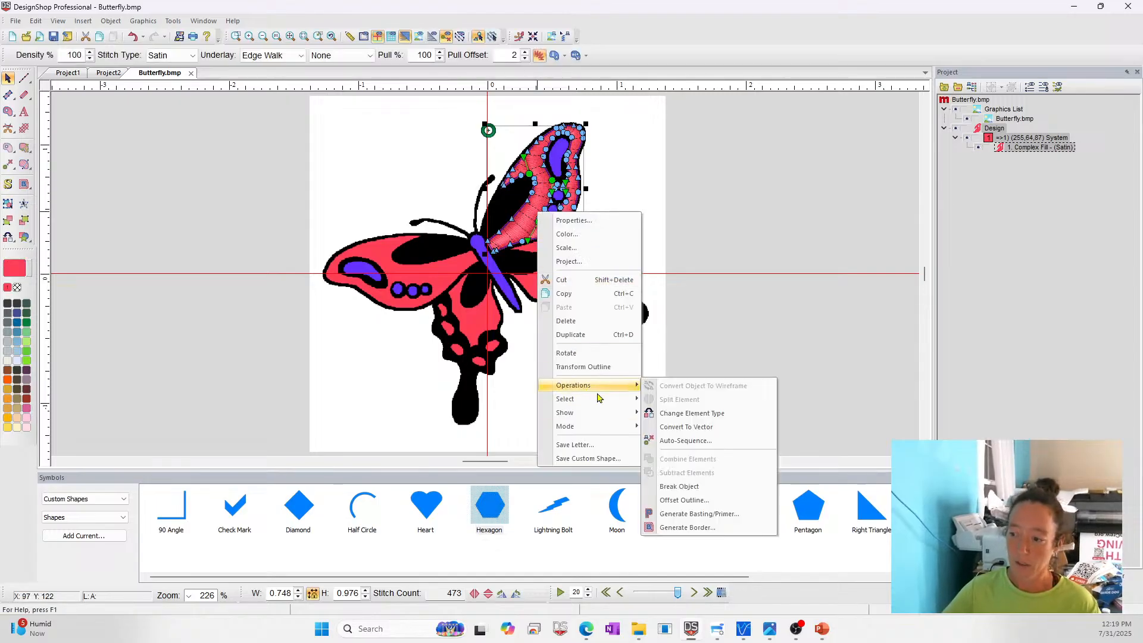
pyautogui.click(684, 433)
# - Remove the inner cutouts around the purple spots from the right upper wing's vector
pyautogui.click(538, 253)
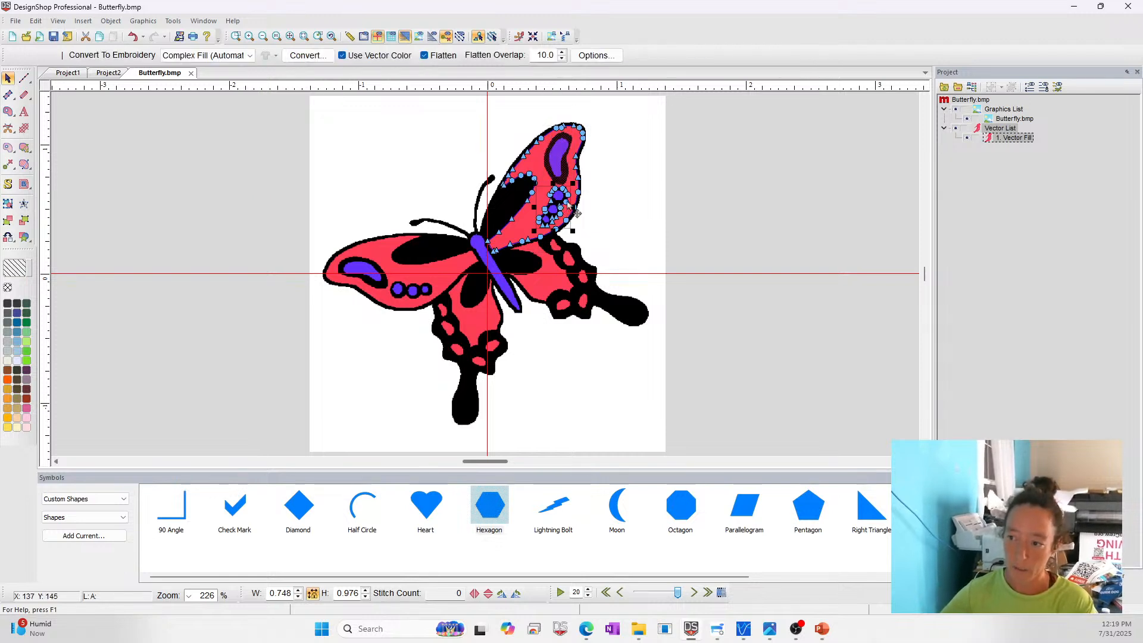
pyautogui.click(876, 203)
pyautogui.click(575, 208)
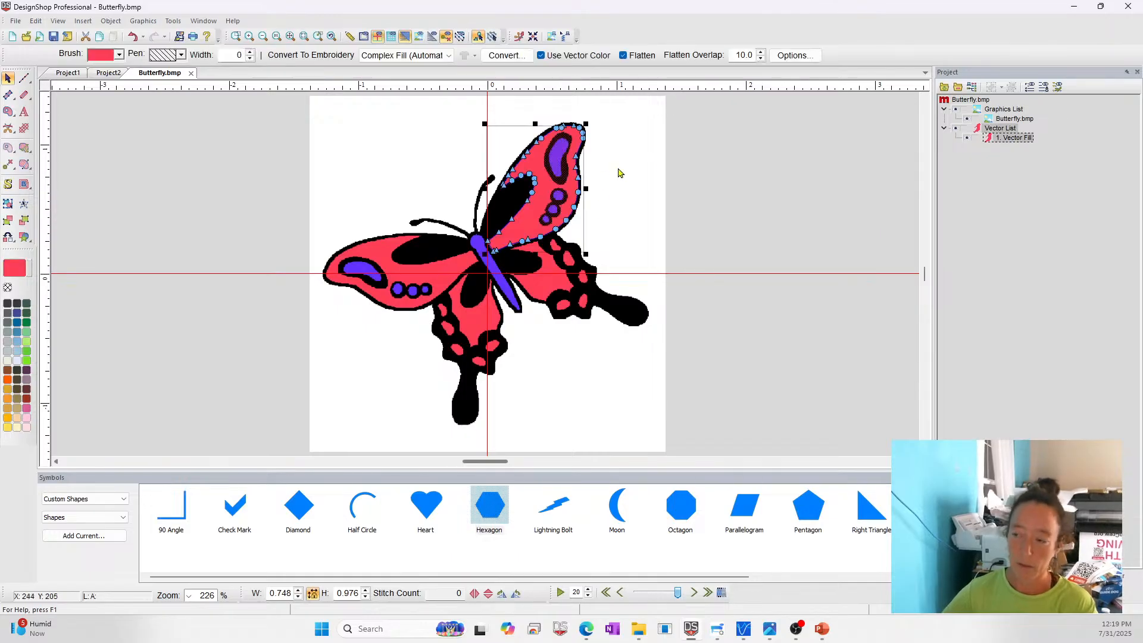
pyautogui.click(603, 229)
# - Convert the right upper wing's vector to a complex fill with stitch type Fill and a direction line across the wing
pyautogui.click(537, 216)
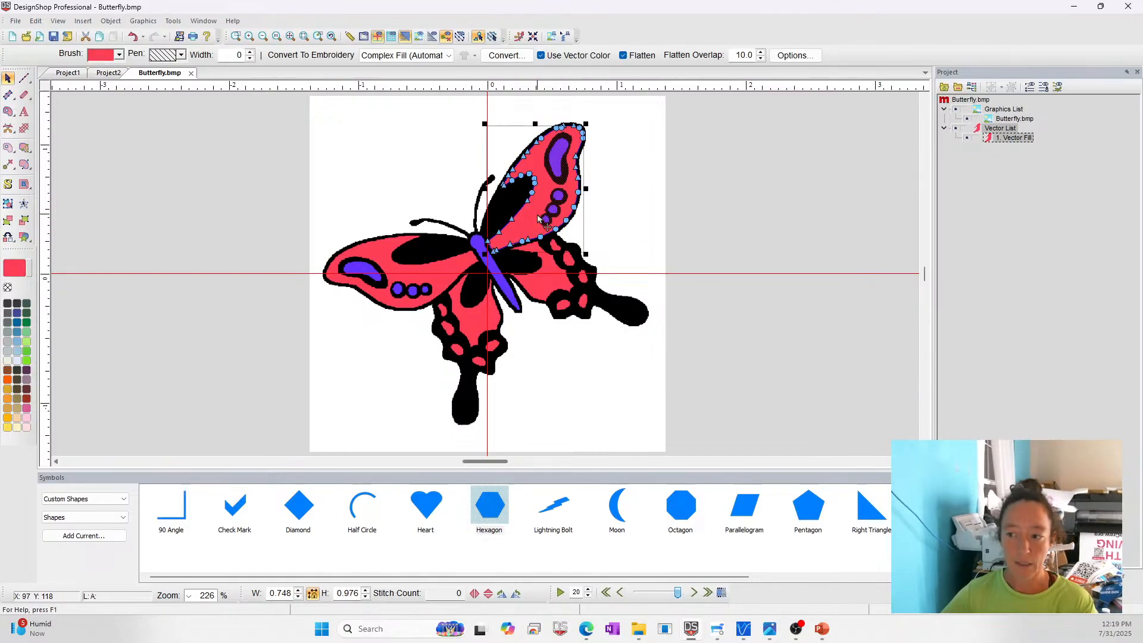
pyautogui.click(505, 55)
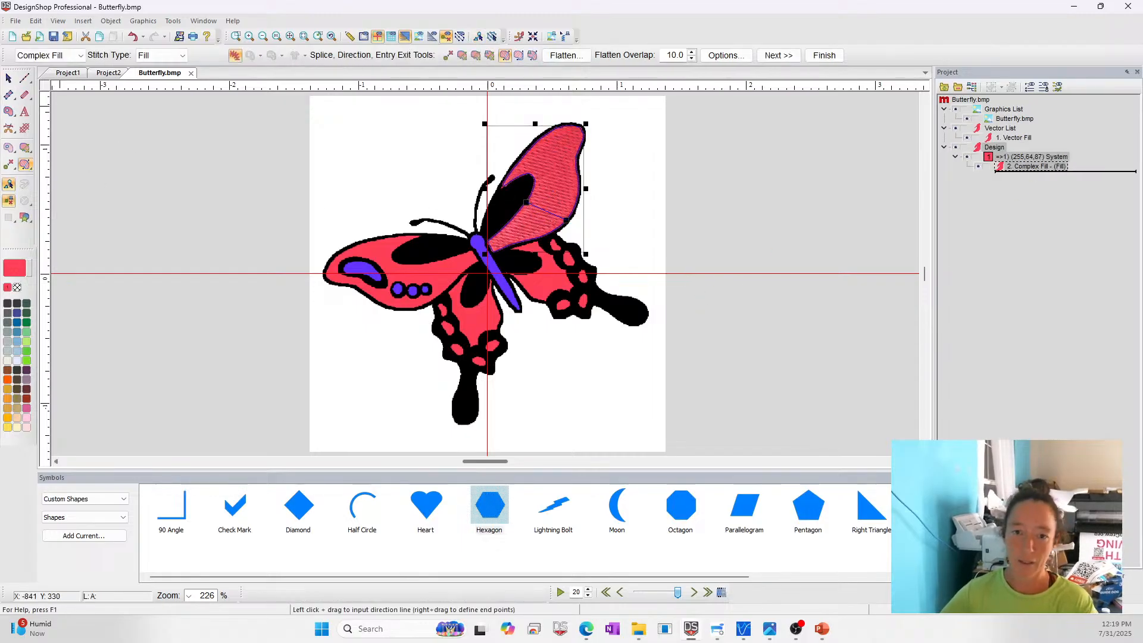
pyautogui.click(8, 78)
pyautogui.click(670, 218)
pyautogui.click(572, 247)
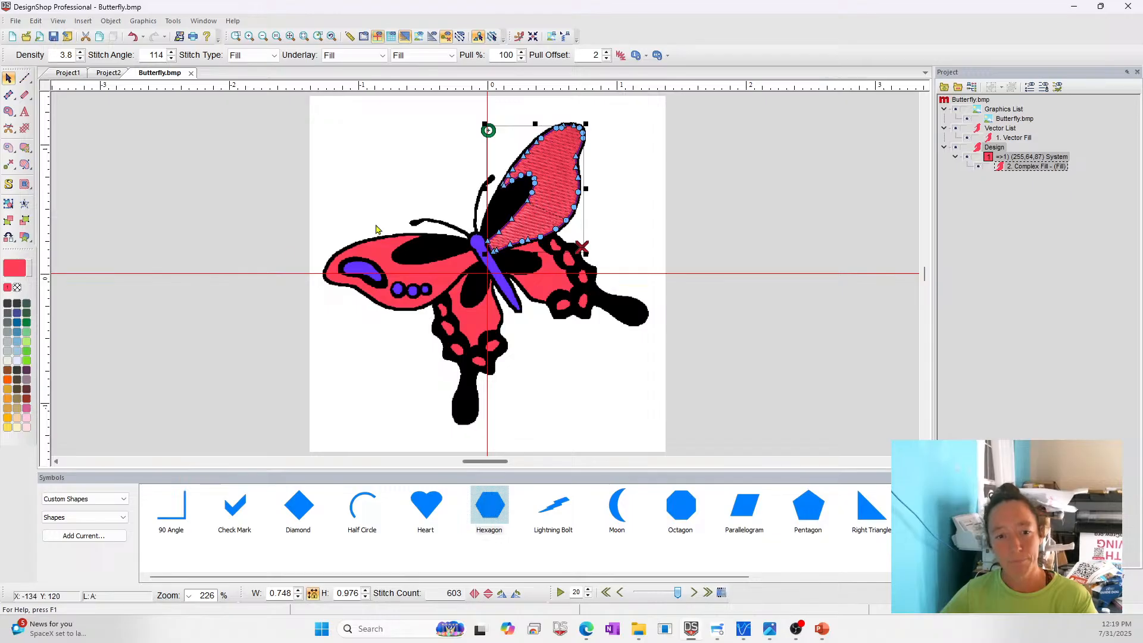
pyautogui.click(293, 346)
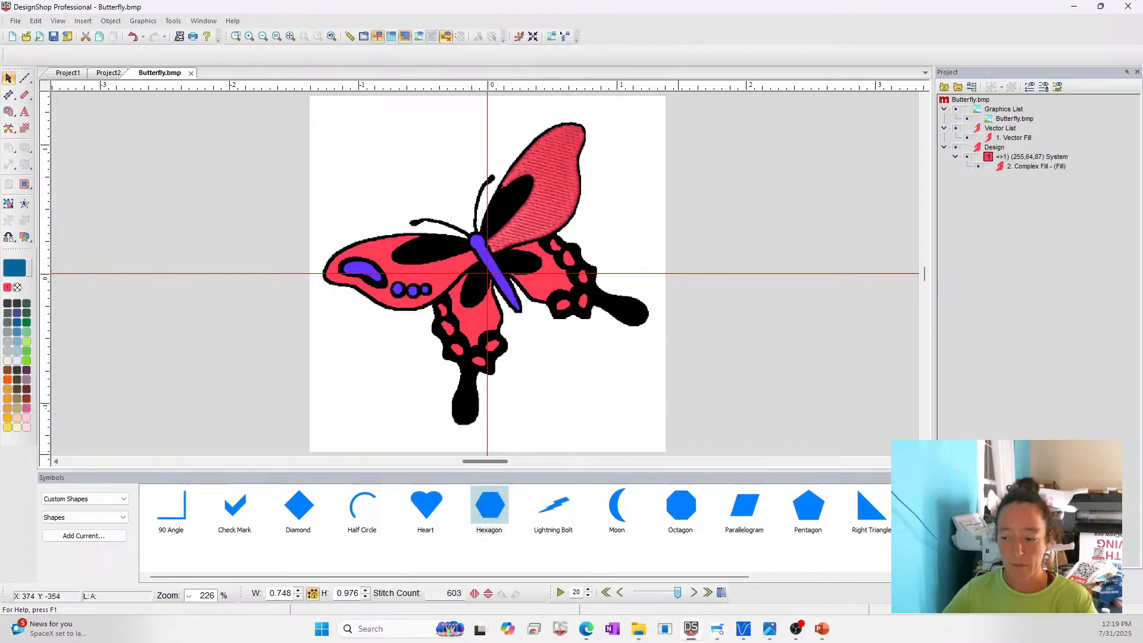
# - Digitize the butterfly's purple body as a satin Column 1 element from the tail tip up to the head
pyautogui.moveTo(582, 633)
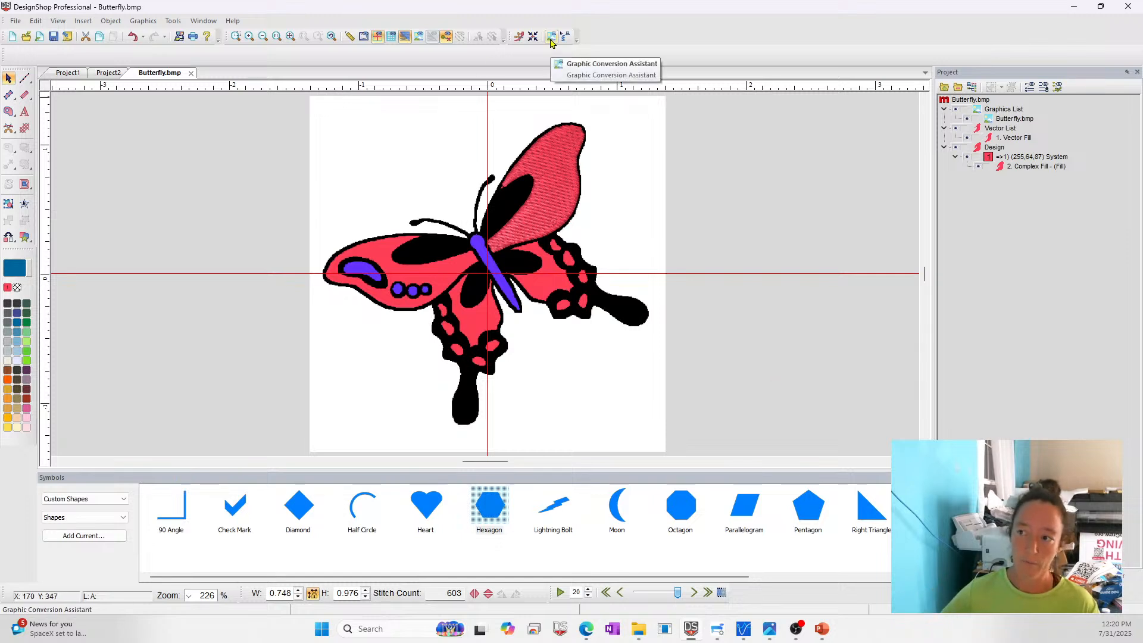
pyautogui.click(9, 113)
pyautogui.moveTo(7, 116); pyautogui.dragTo(28, 116)
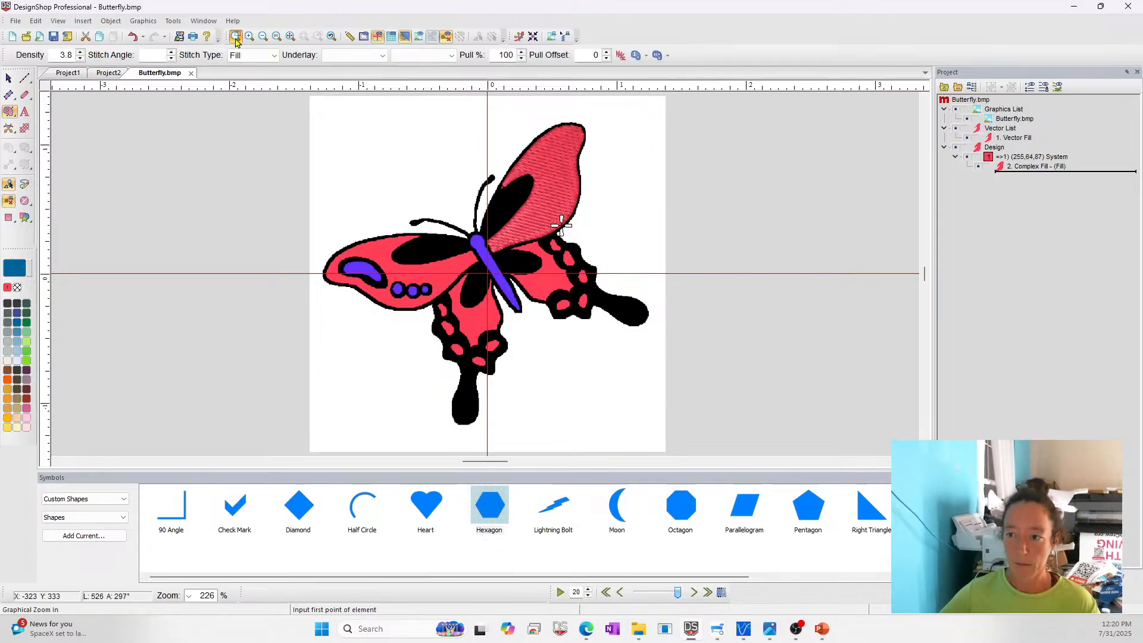
pyautogui.scroll(3, 509, 280)
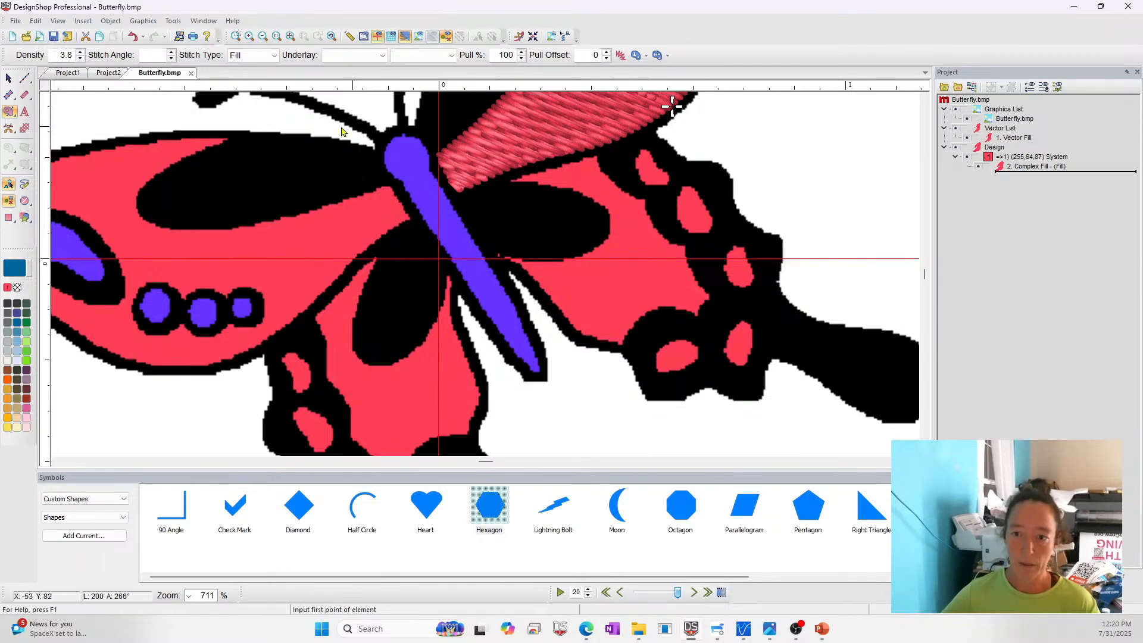
pyautogui.click(7, 97)
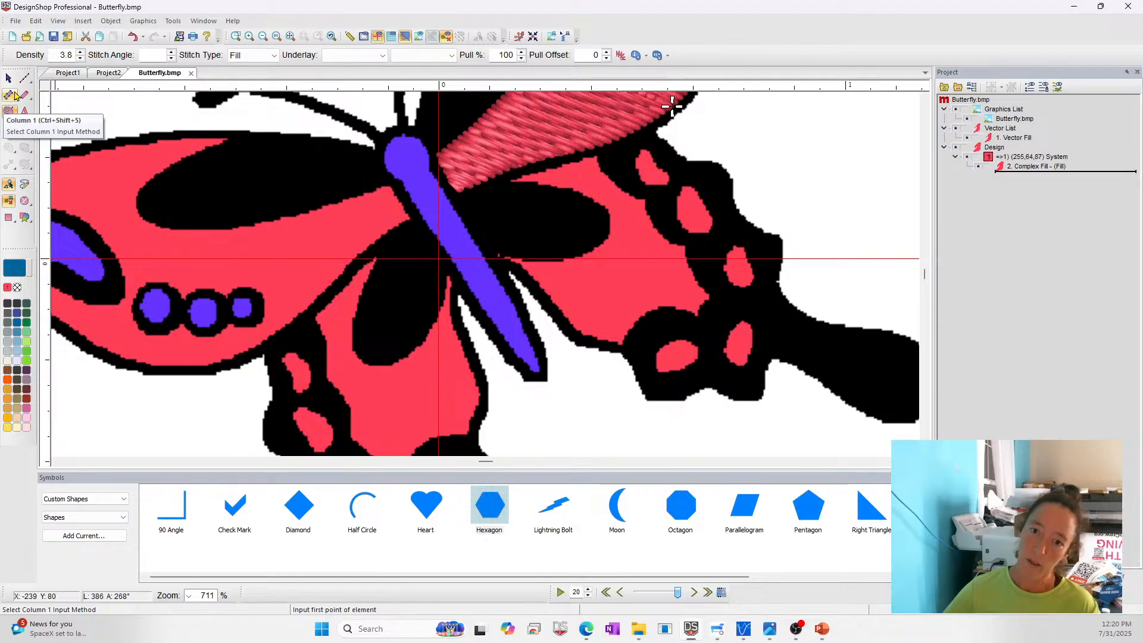
pyautogui.click(542, 374)
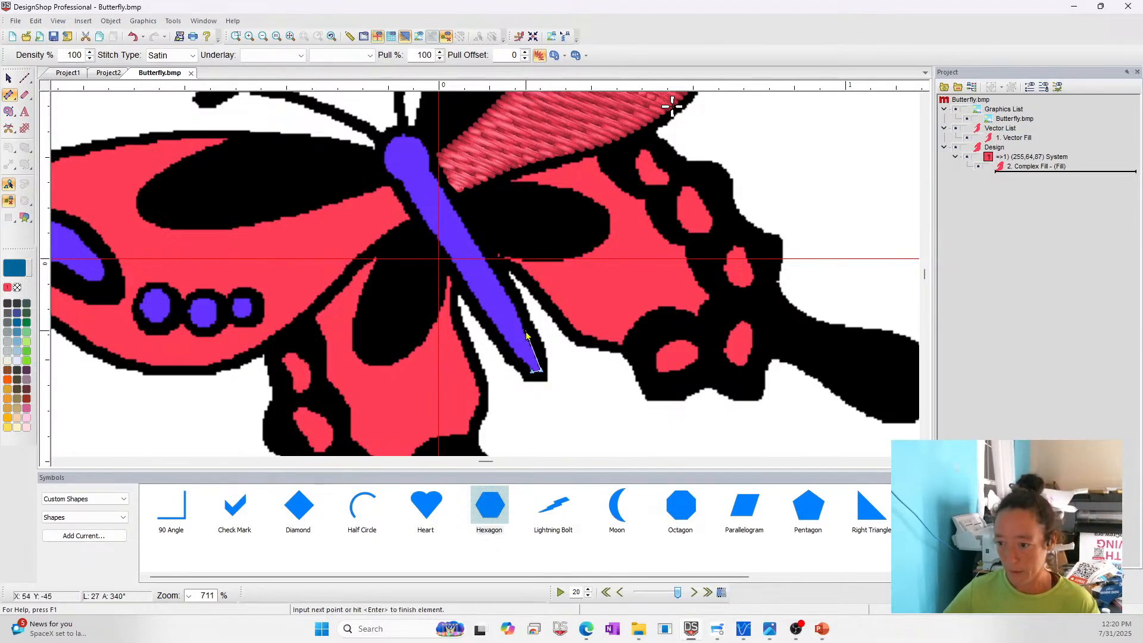
pyautogui.click(506, 342)
pyautogui.click(463, 222)
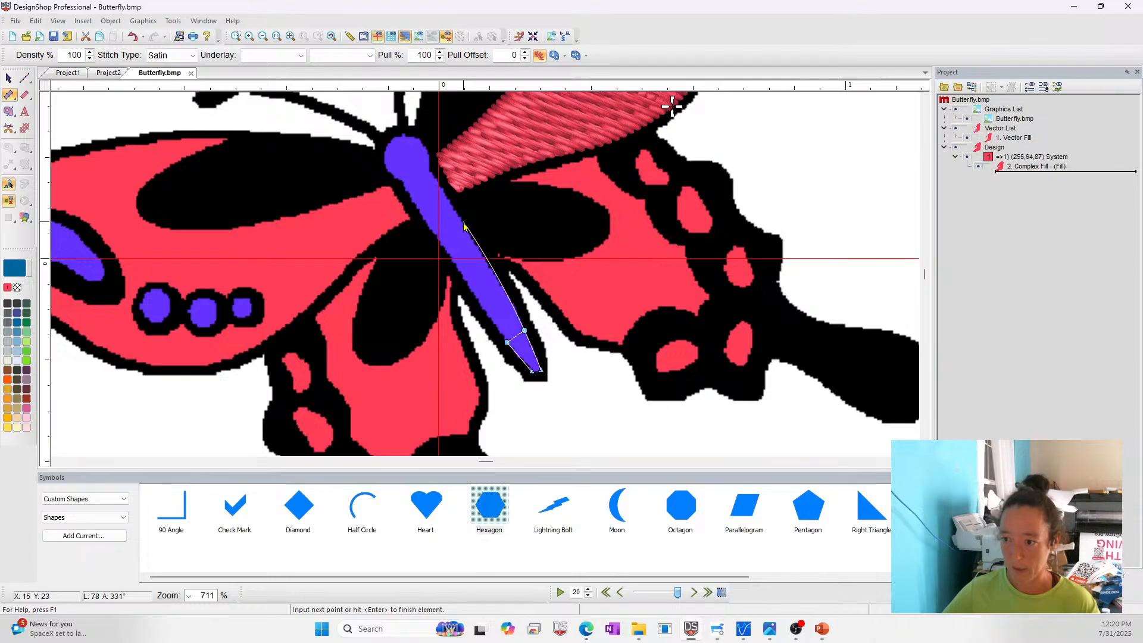
pyautogui.click(437, 237)
pyautogui.click(426, 165)
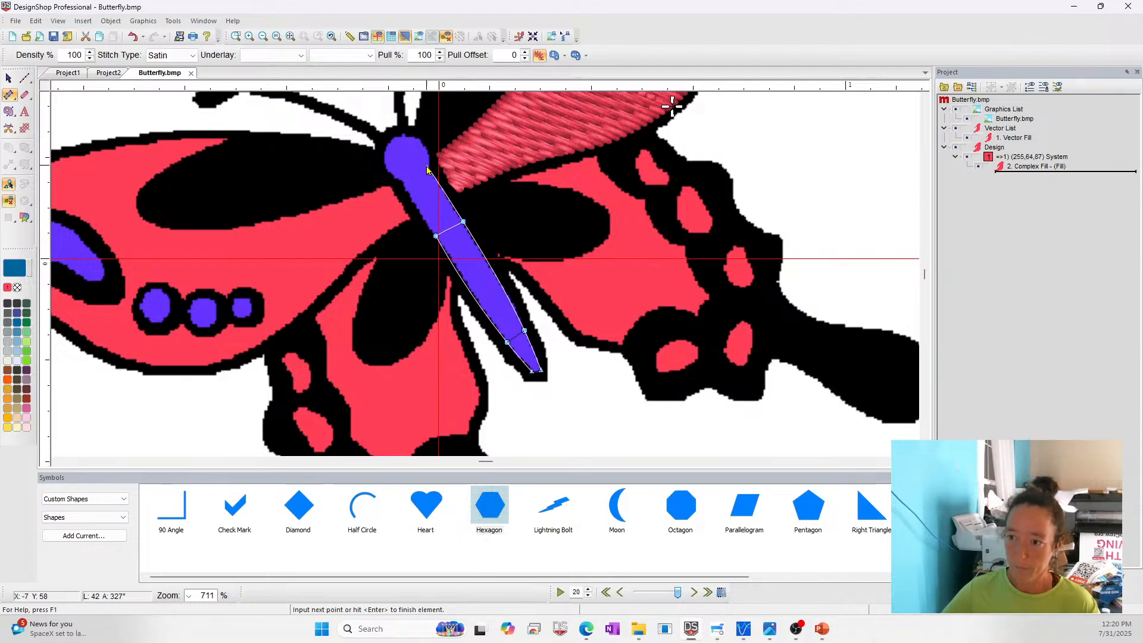
pyautogui.press('Return')
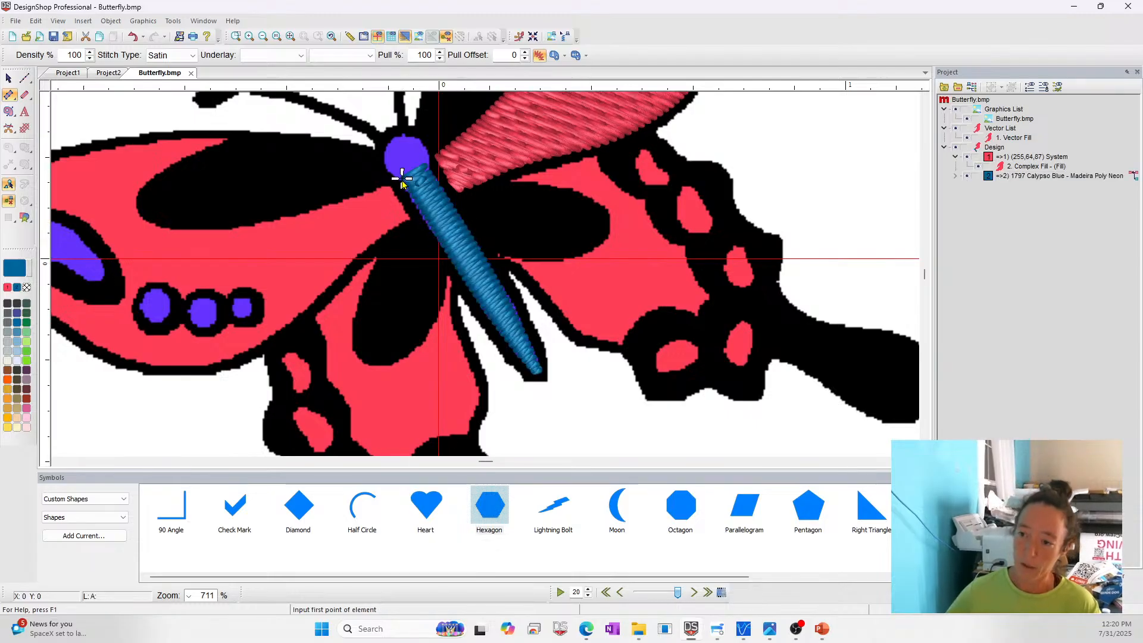
# - Digitize the butterfly's round purple head as a complex fill with stitch type Satin and a pull offset of 1
pyautogui.click(9, 112)
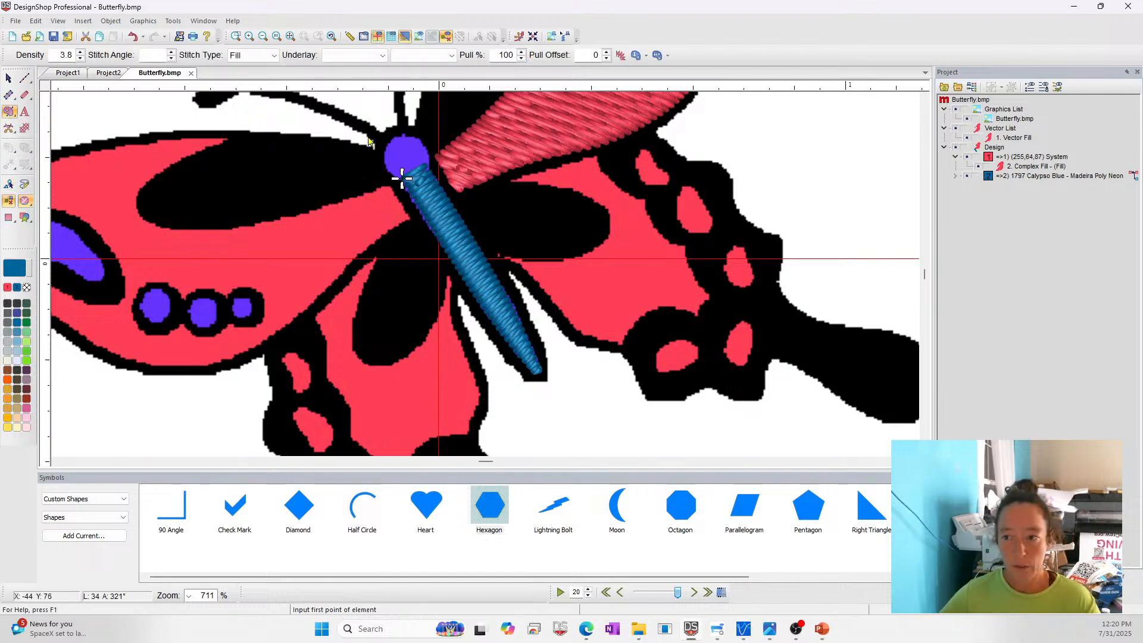
pyautogui.click(393, 143)
pyautogui.click(402, 177)
pyautogui.click(253, 55)
pyautogui.click(244, 77)
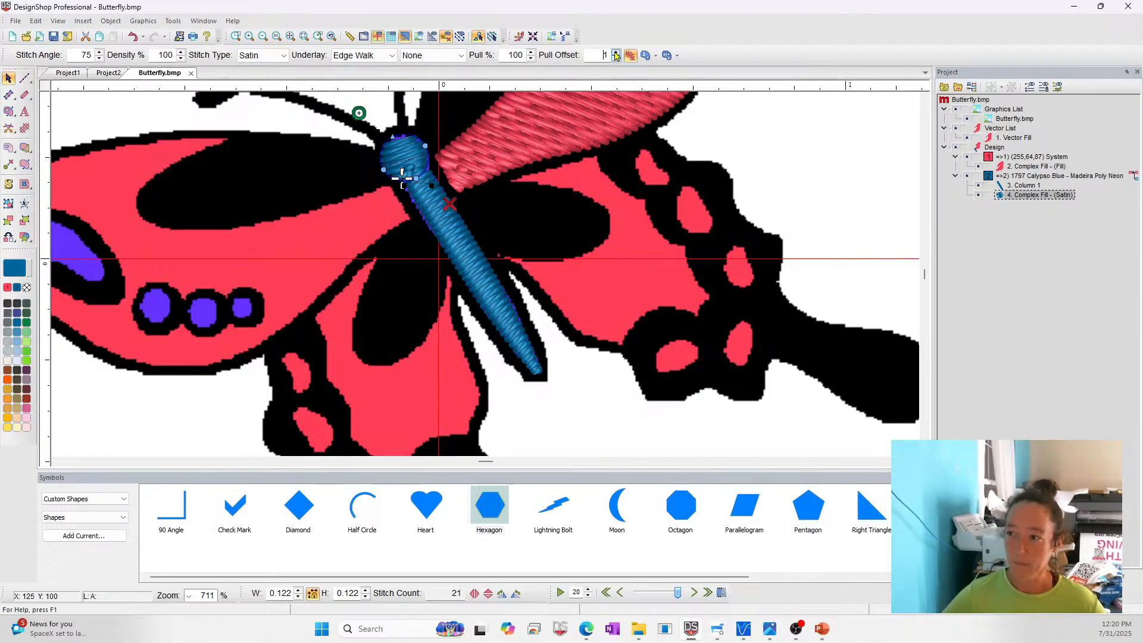
pyautogui.click(577, 201)
# - Recolor the body column and head fill together with thread 1719 Chokecherry
pyautogui.click(445, 214)
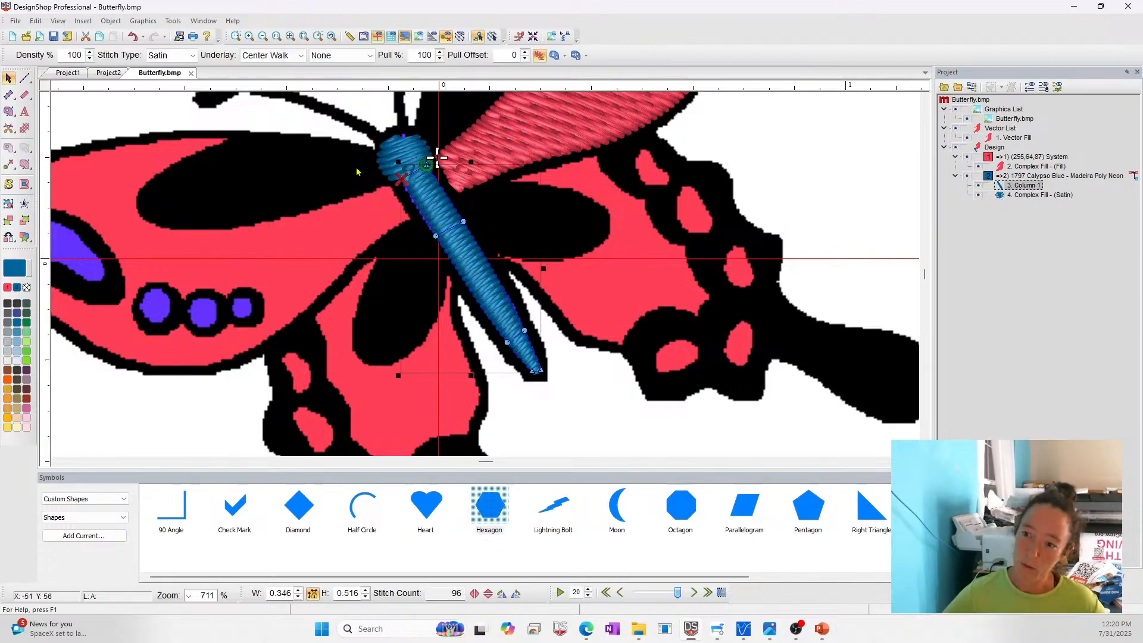
pyautogui.keyDown('ctrl'); pyautogui.click(419, 156); pyautogui.keyUp('ctrl')
pyautogui.click(29, 384)
pyautogui.click(572, 391)
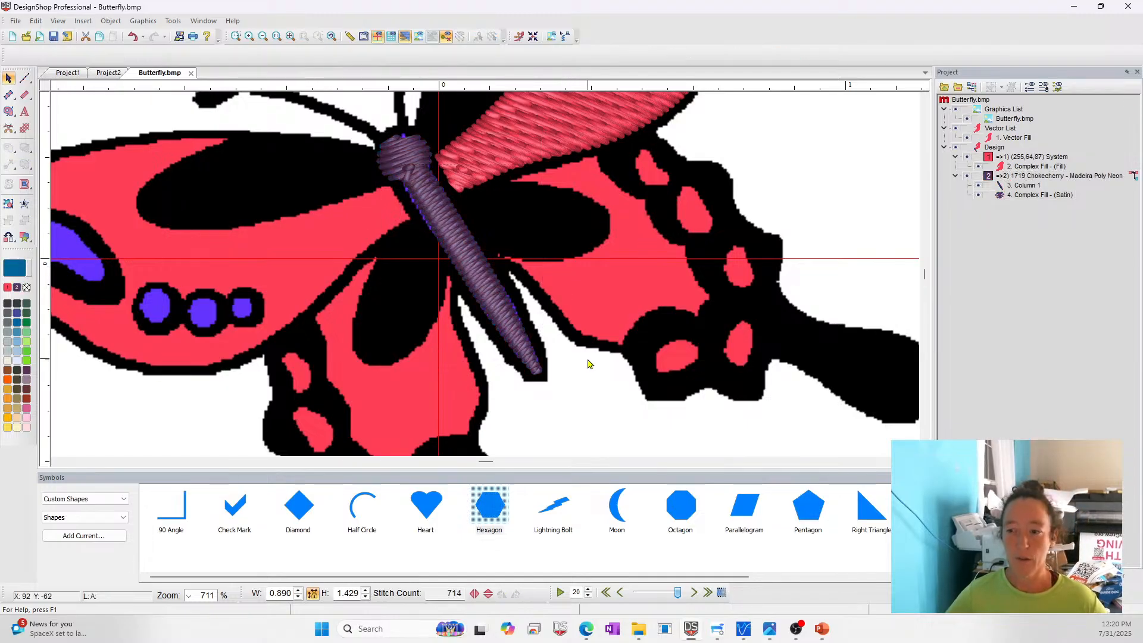
# - Start a satin Column 1 along the butterfly's left antenna, placing point pairs from the head with curve points partway out
pyautogui.click(415, 181)
pyautogui.click(415, 181)
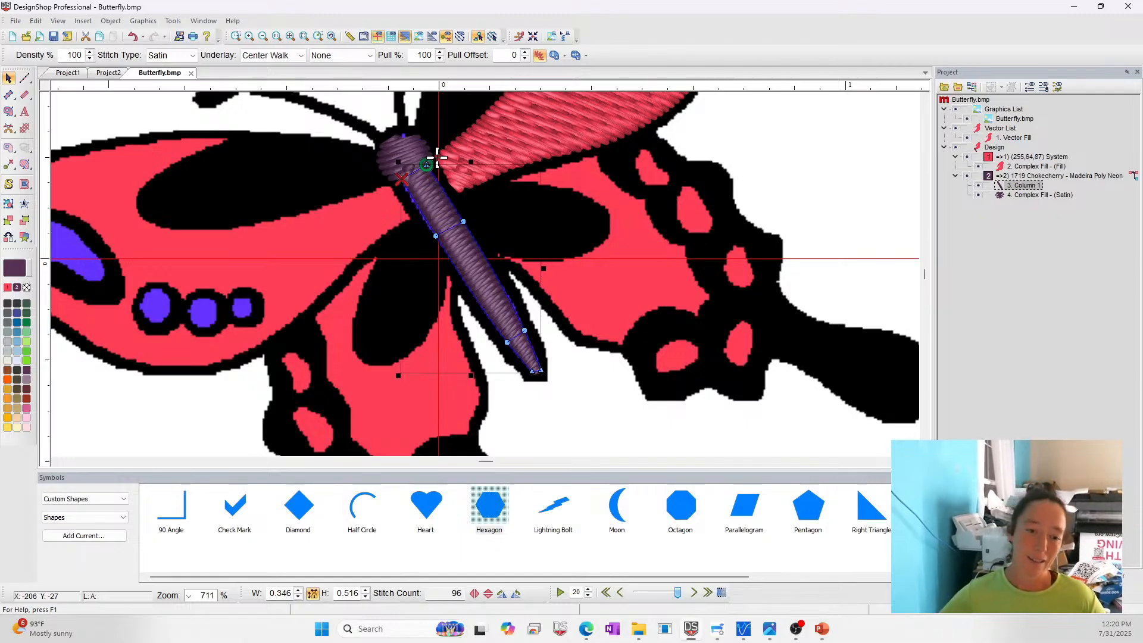
pyautogui.scroll(1, 260, 180)
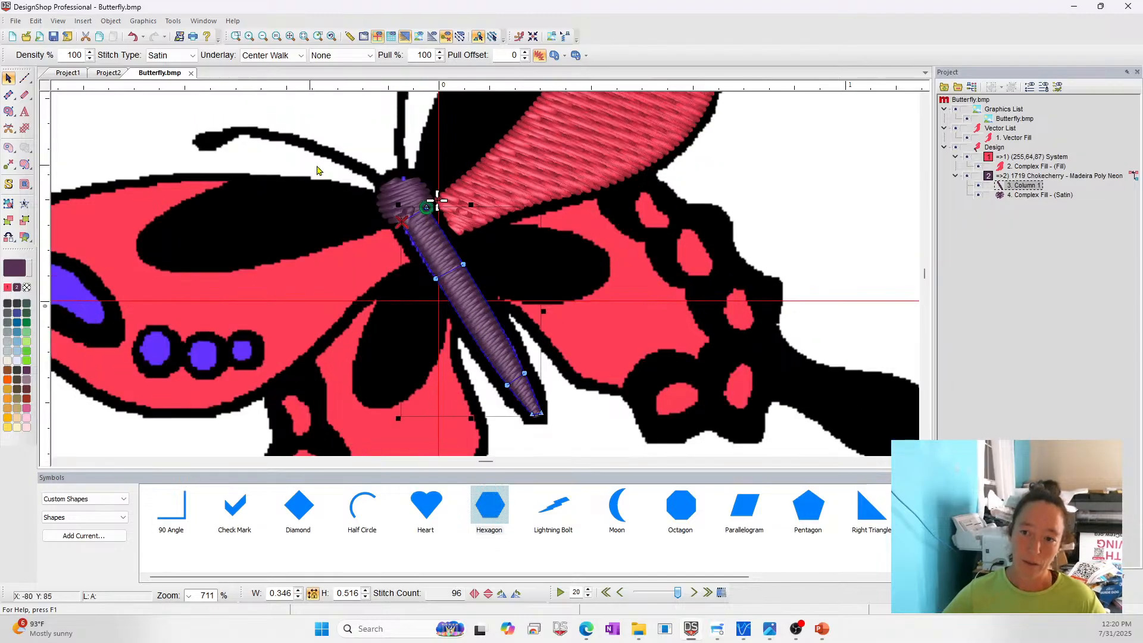
pyautogui.click(9, 95)
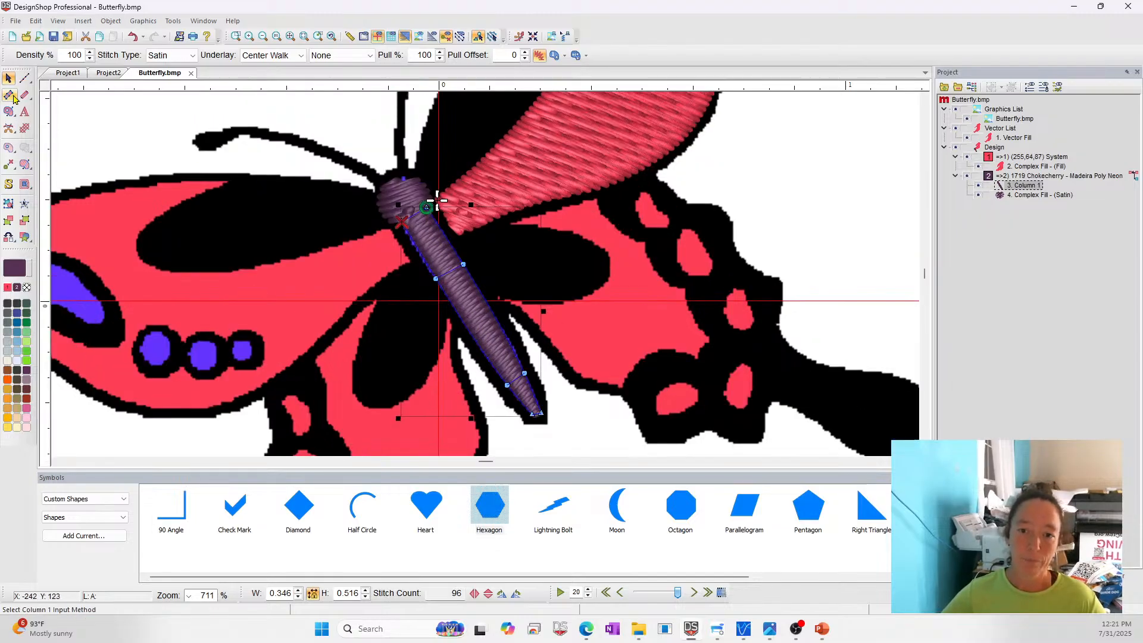
pyautogui.click(382, 175)
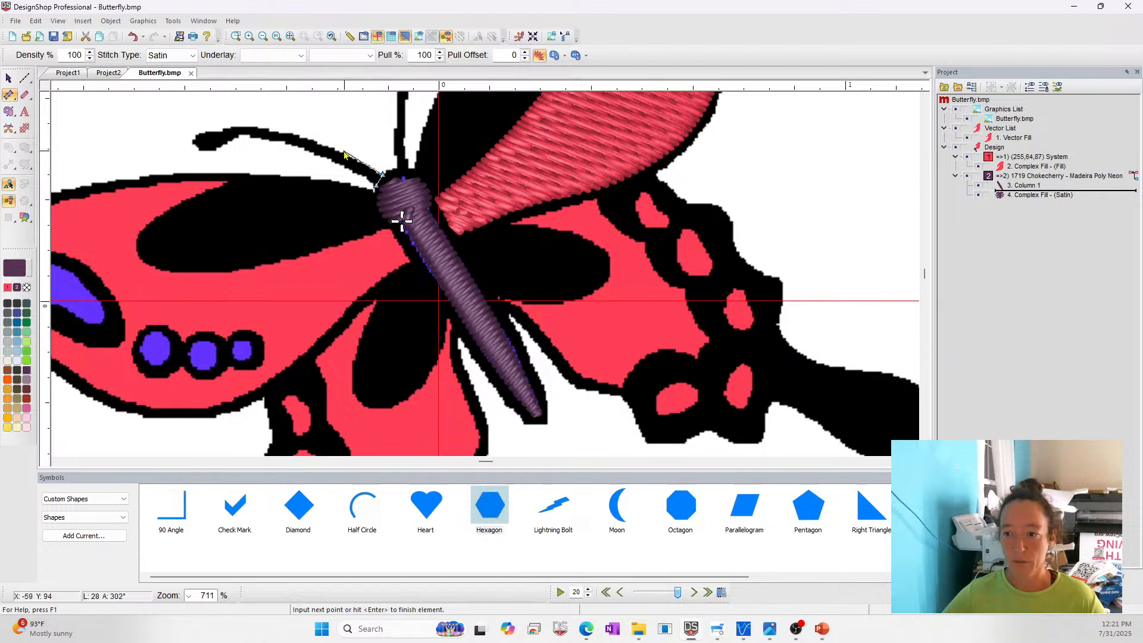
pyautogui.rightClick(333, 146)
pyautogui.rightClick(328, 158)
pyautogui.rightClick(230, 126)
pyautogui.rightClick(237, 135)
pyautogui.click(219, 130)
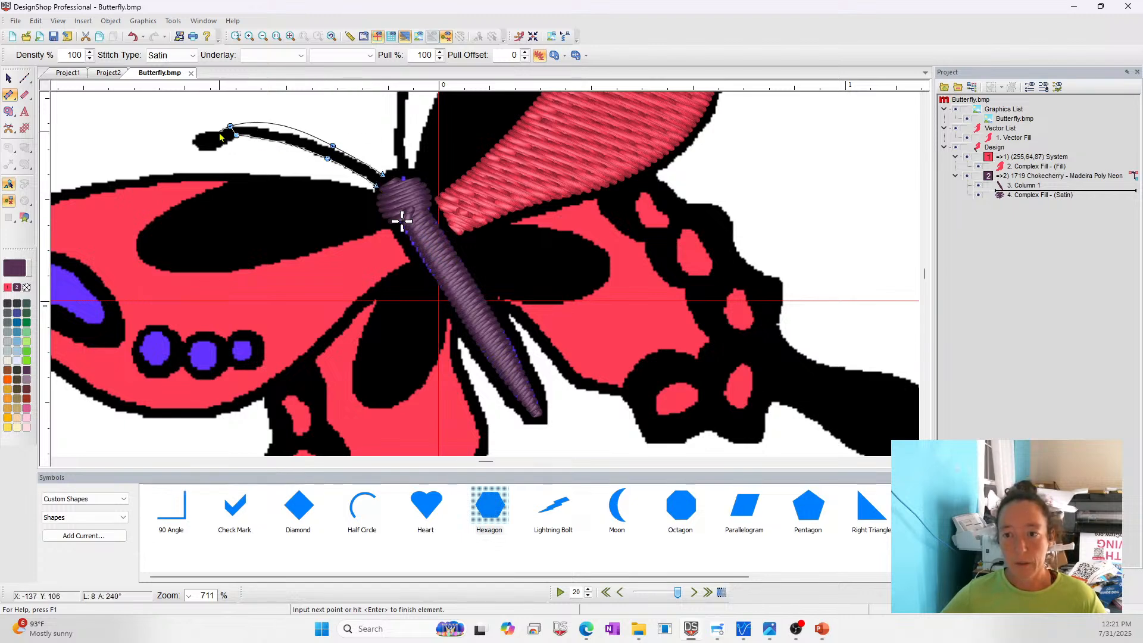
pyautogui.press('BackSpace')
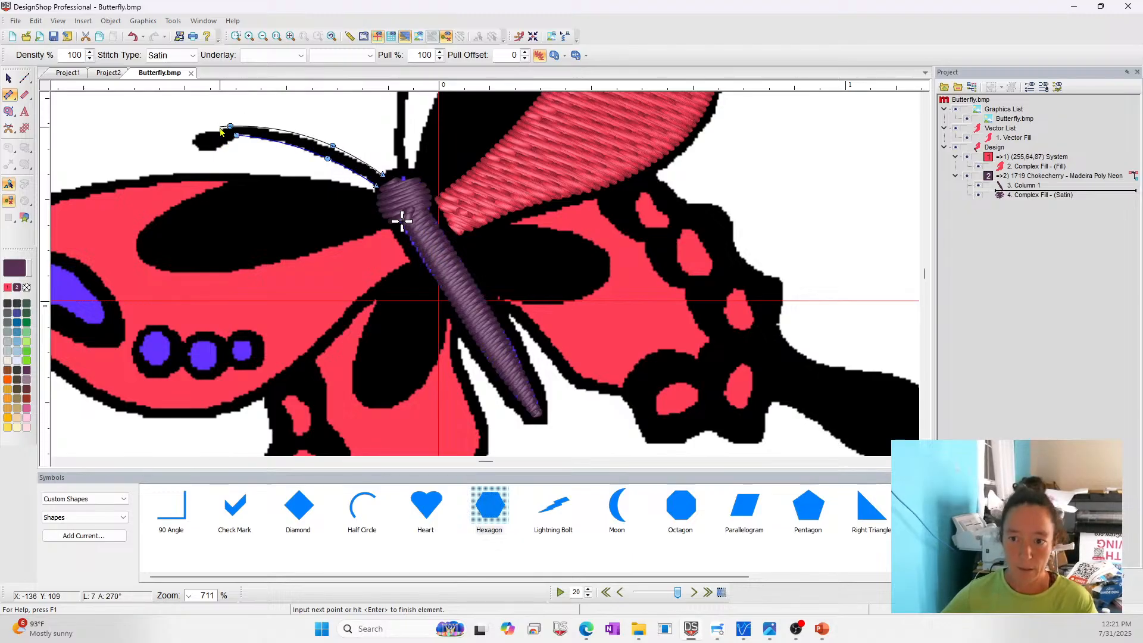
pyautogui.press('BackSpace')
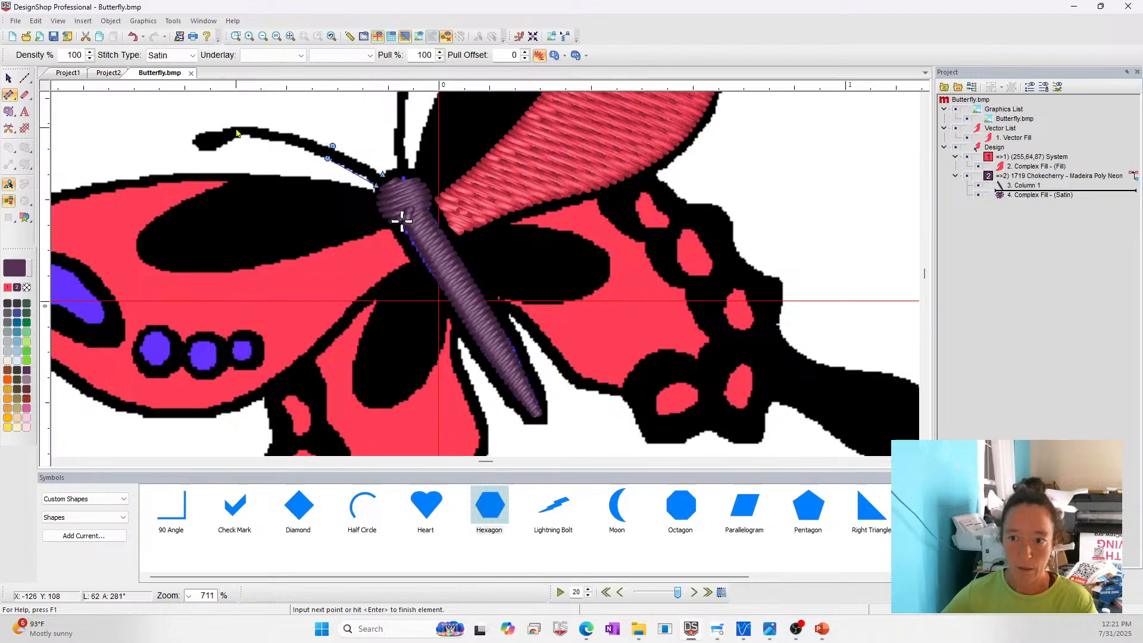
# - Complete the left antenna's column with further point pairs around its bend and out to the rounded tip
pyautogui.click(246, 132)
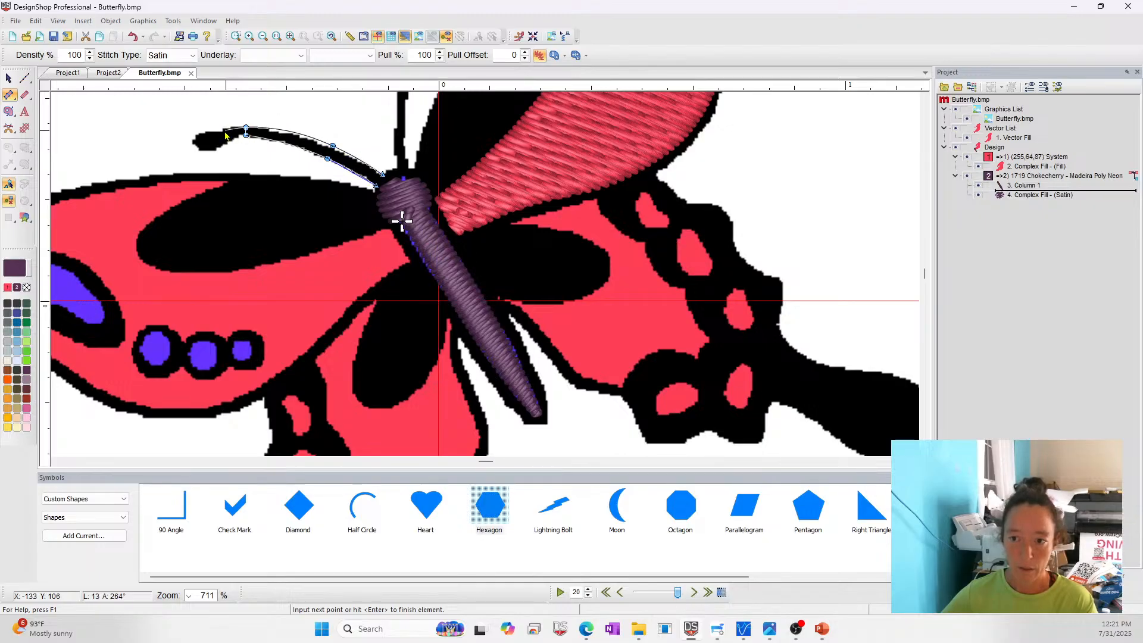
pyautogui.click(223, 132)
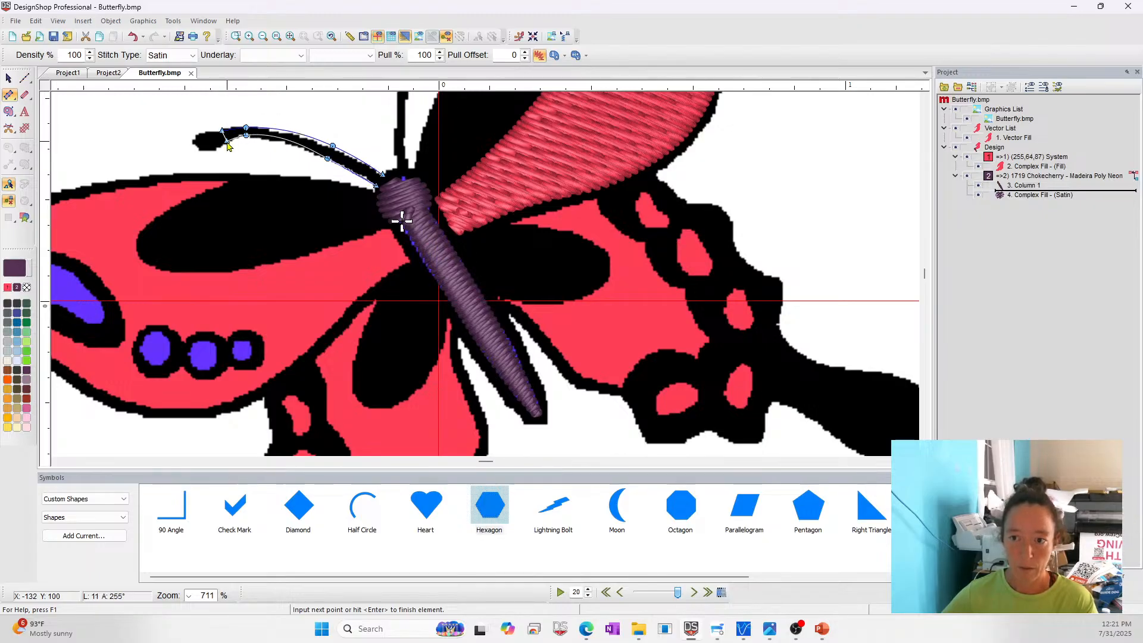
pyautogui.click(215, 151)
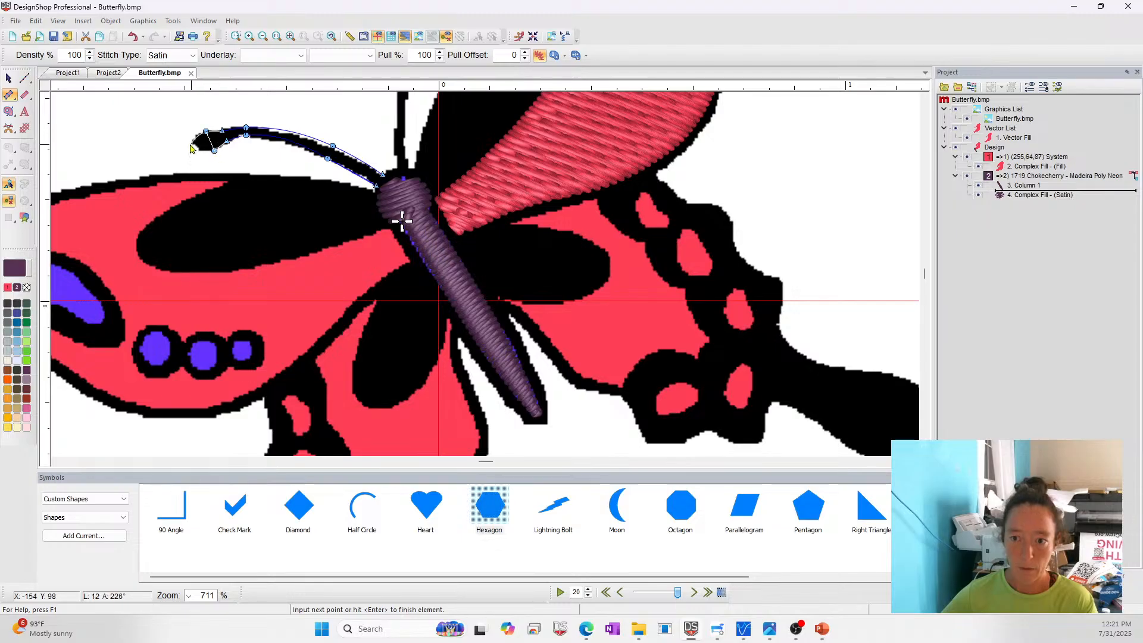
pyautogui.press('Return')
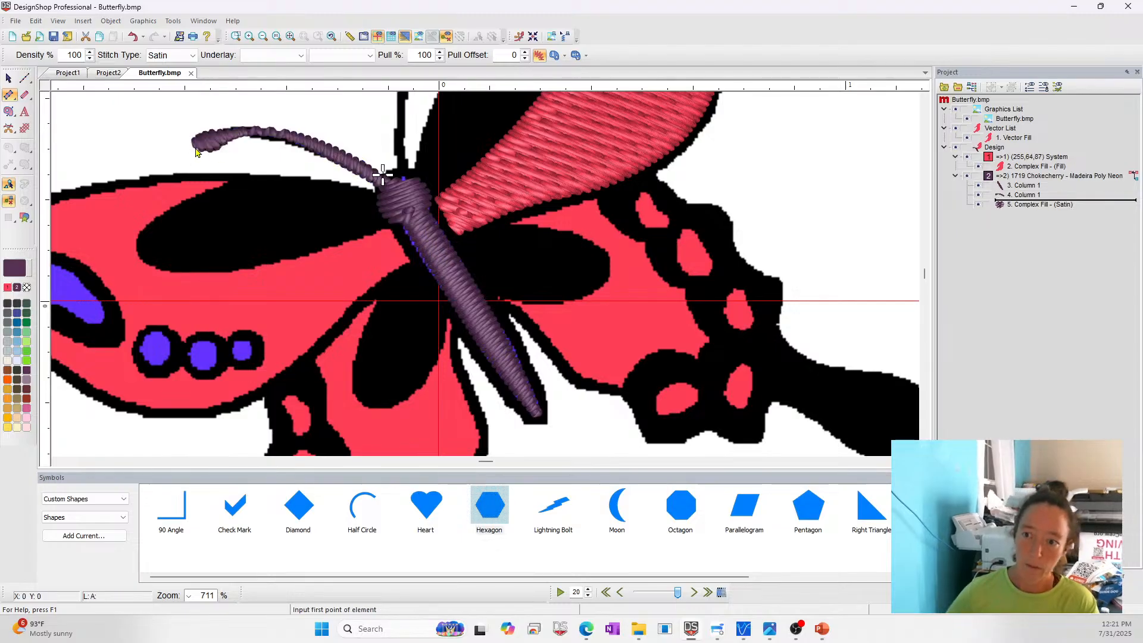
# - Recolor the left antenna's column with thread 1800 Emerald Black and set its pull offset to 1
pyautogui.click(7, 305)
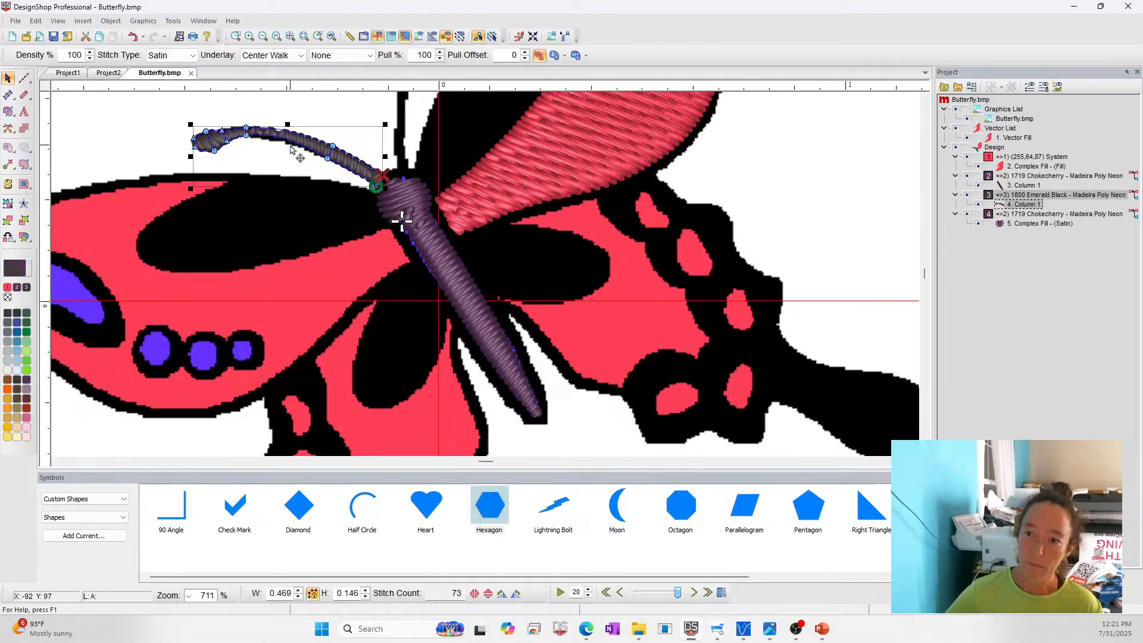
pyautogui.click(524, 52)
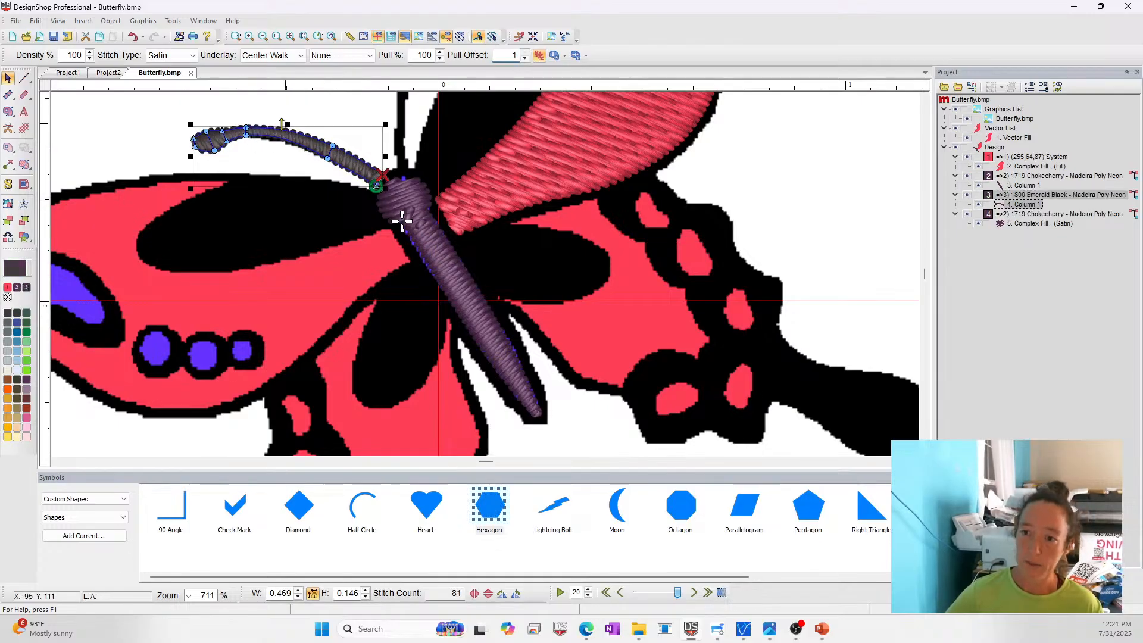
pyautogui.click(853, 237)
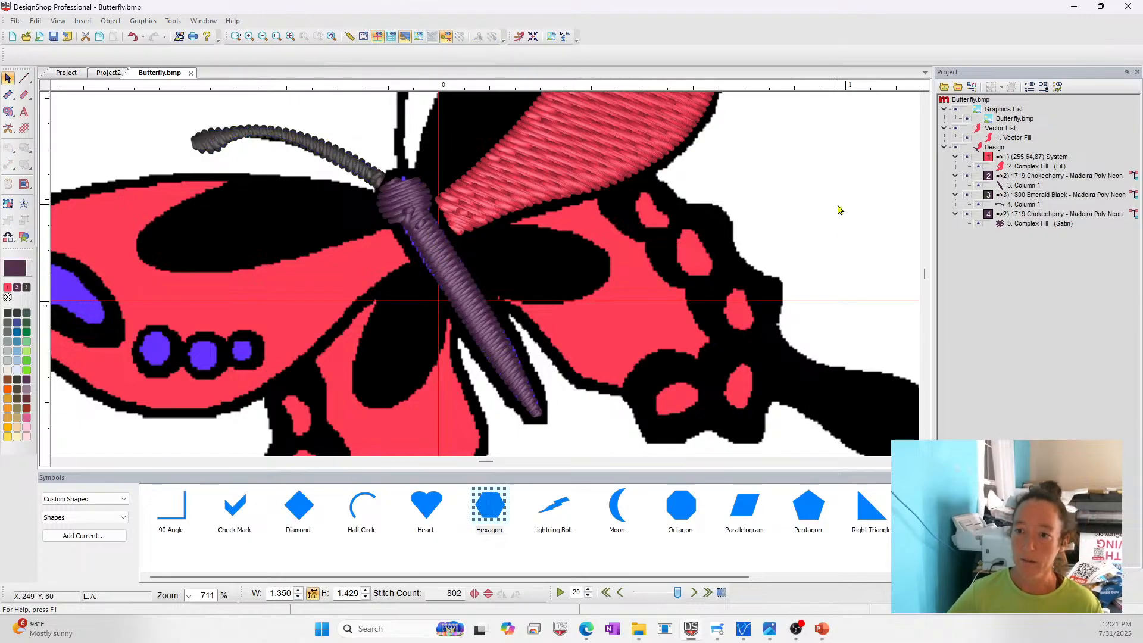
# - Duplicate the left antenna's column in place and flip the copy vertically
pyautogui.scroll(2, 806, 215)
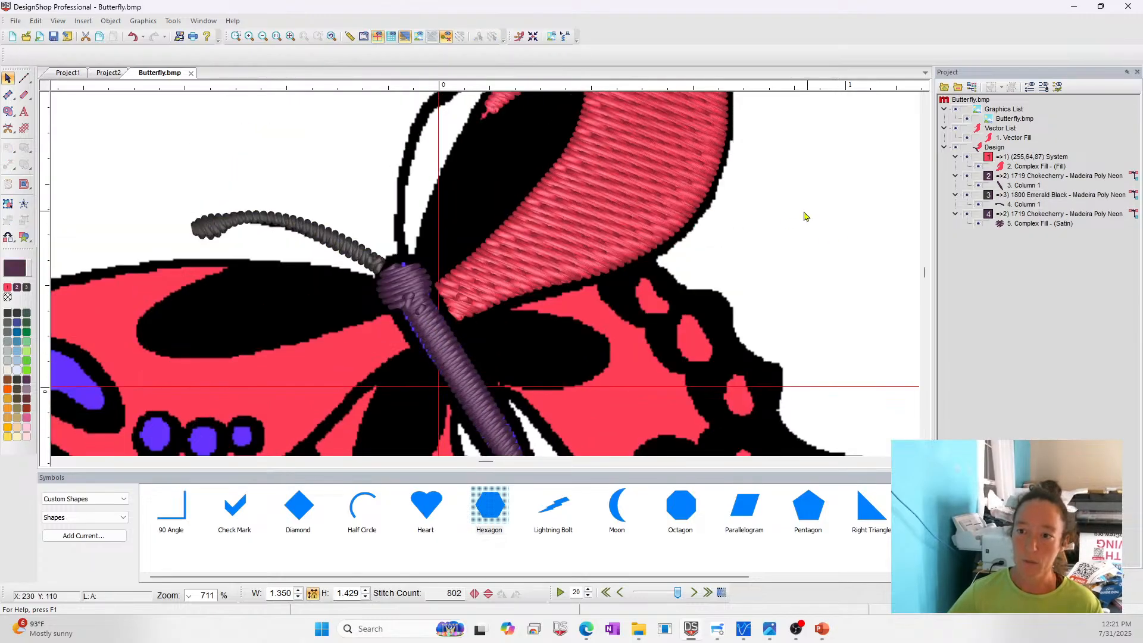
pyautogui.click(349, 250)
pyautogui.hotkey('ctrl', 'c')
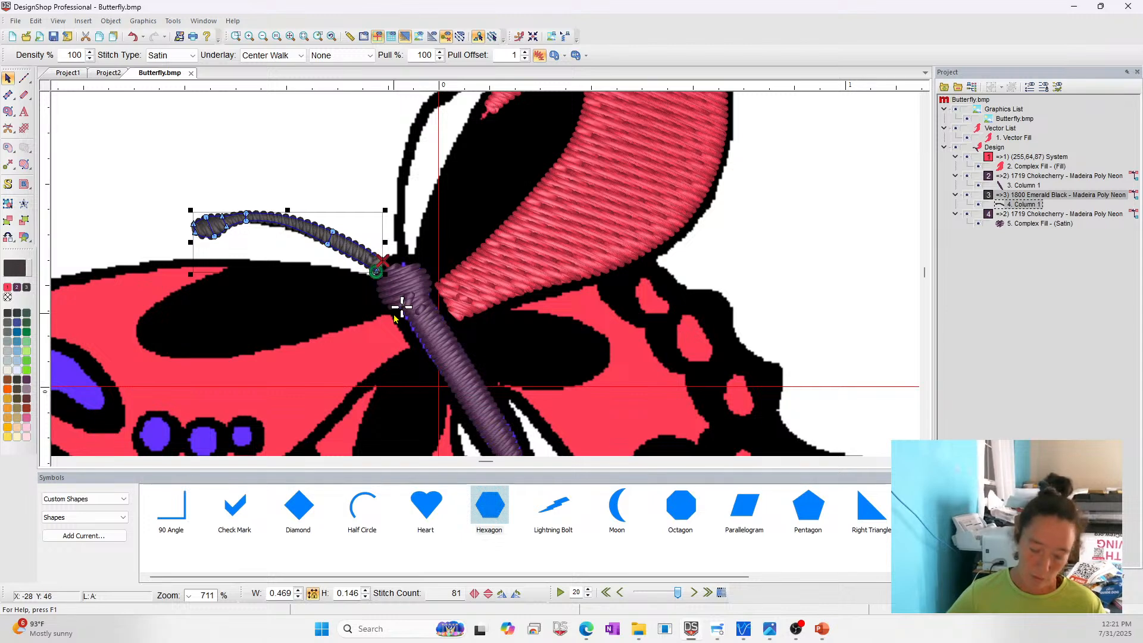
pyautogui.hotkey('ctrl', 'v')
pyautogui.click(487, 594)
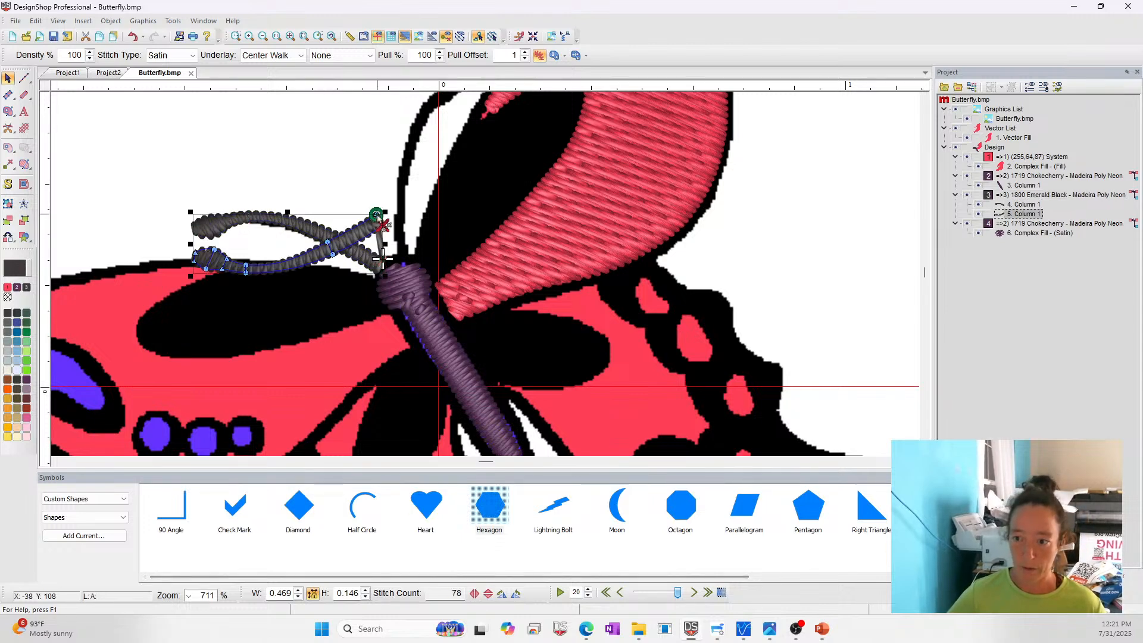
# - Rotate the antenna copy upright and move it over the upper antenna in the graphic, joining the head
pyautogui.moveTo(385, 212); pyautogui.dragTo(276, 366)
pyautogui.moveTo(304, 249); pyautogui.dragTo(464, 201)
pyautogui.scroll(2, 467, 206)
pyautogui.moveTo(422, 305); pyautogui.dragTo(428, 300)
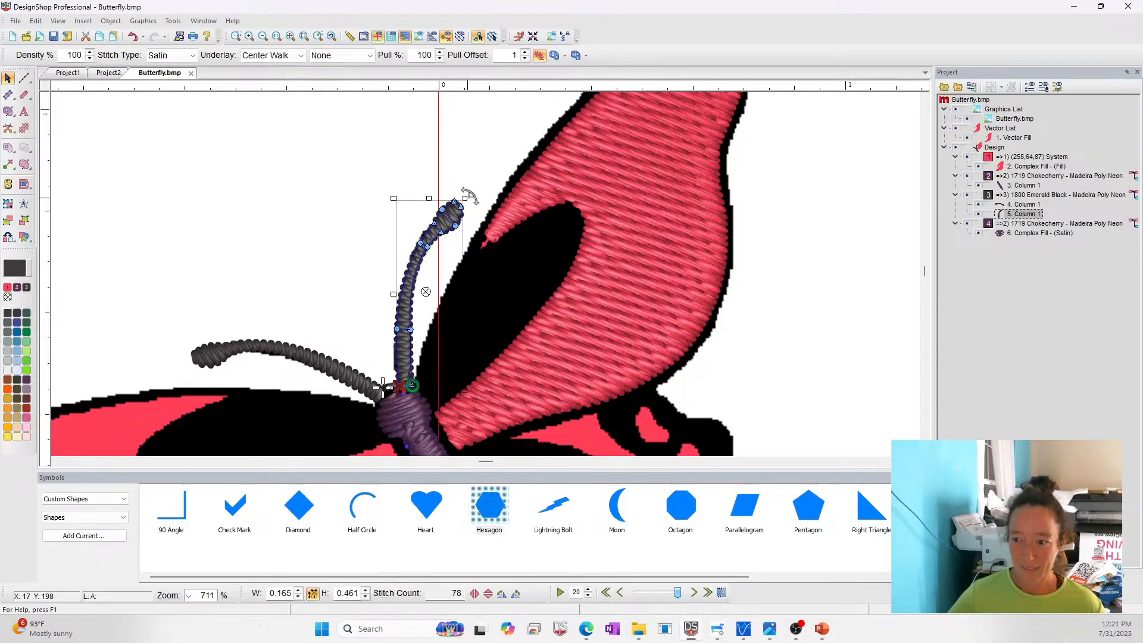
pyautogui.moveTo(466, 198); pyautogui.dragTo(472, 206)
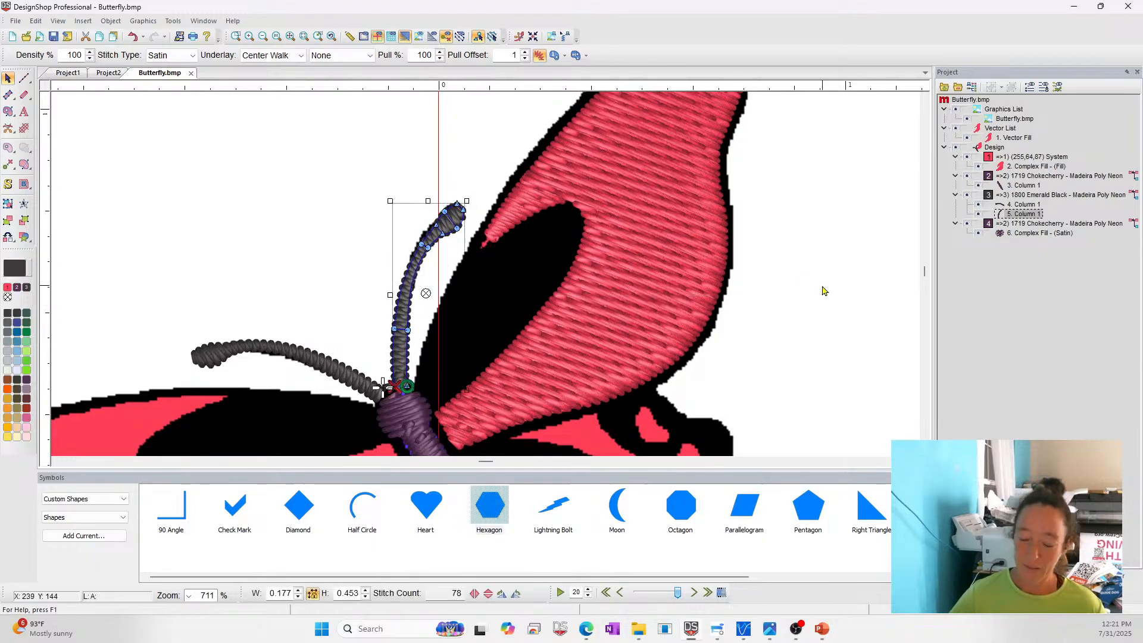
pyautogui.click(799, 276)
pyautogui.click(290, 38)
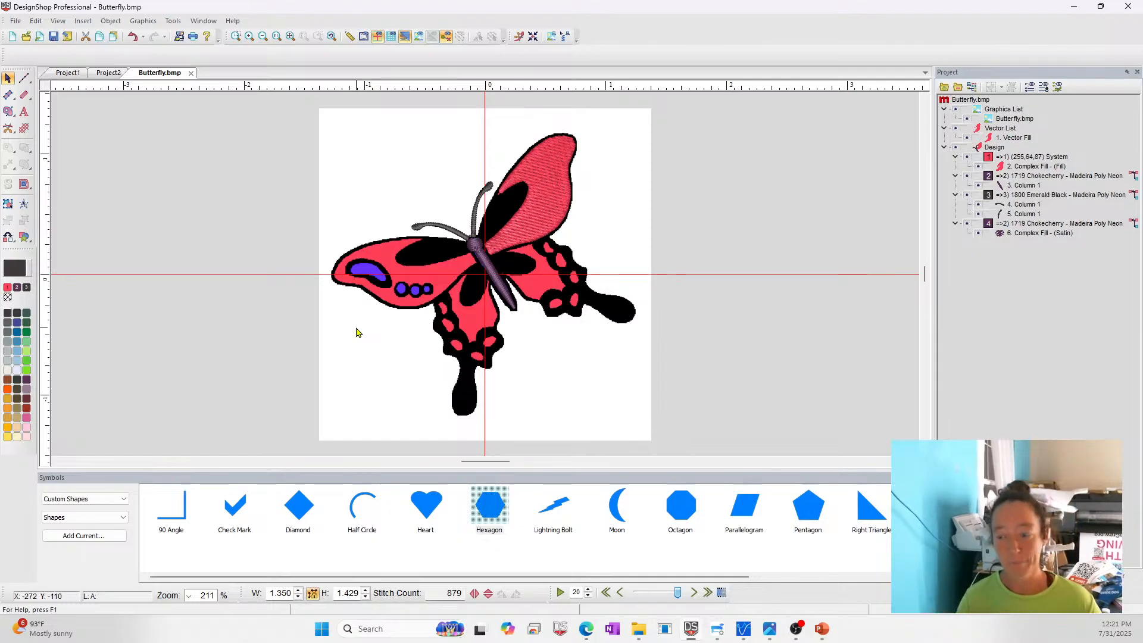
# - Switch to File Explorer and search the Designs folder for "hot air"
pyautogui.click(643, 628)
pyautogui.click(497, 116)
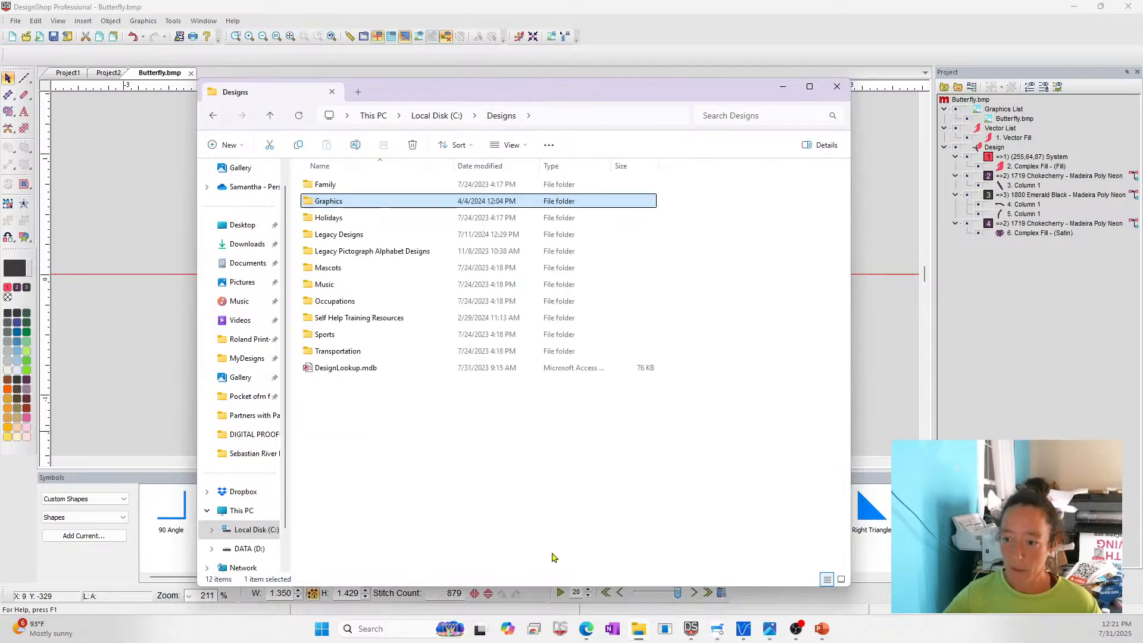
pyautogui.click(716, 118)
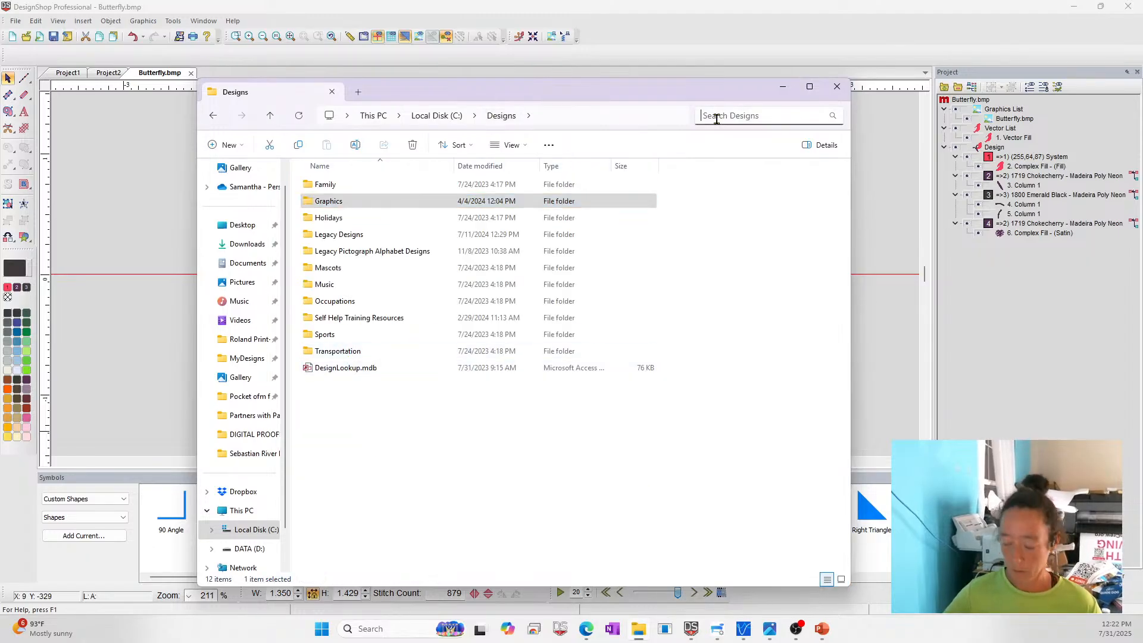
pyautogui.write('hot air')
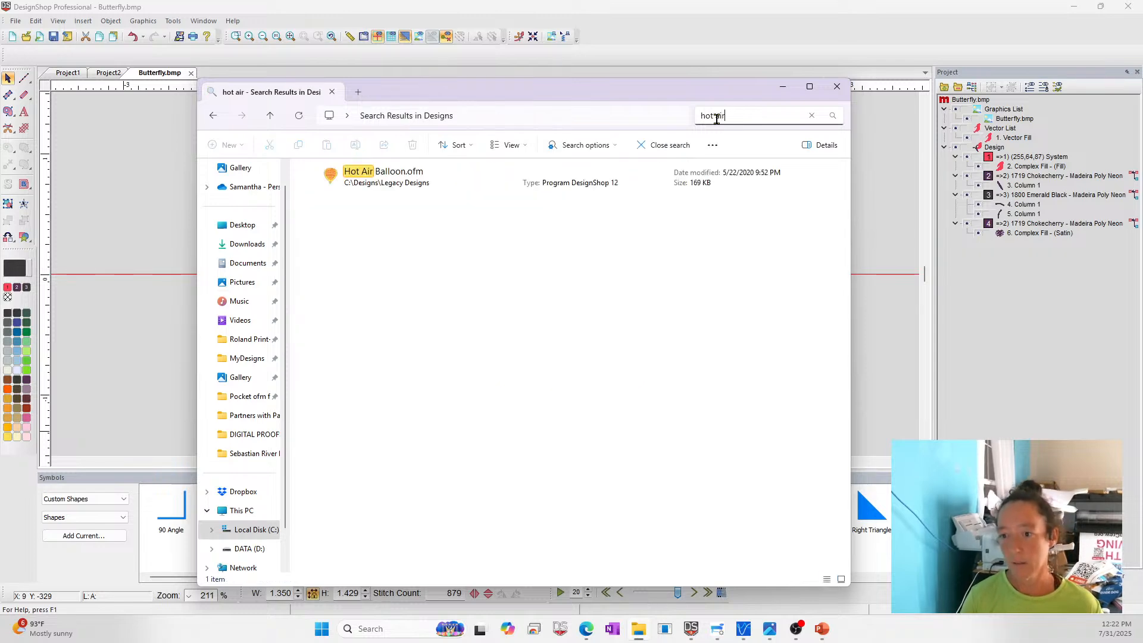
# - Open the Hot Air Balloon.ofm design, fitted to the window and displayed with realistic 3D stitches
pyautogui.doubleClick(379, 187)
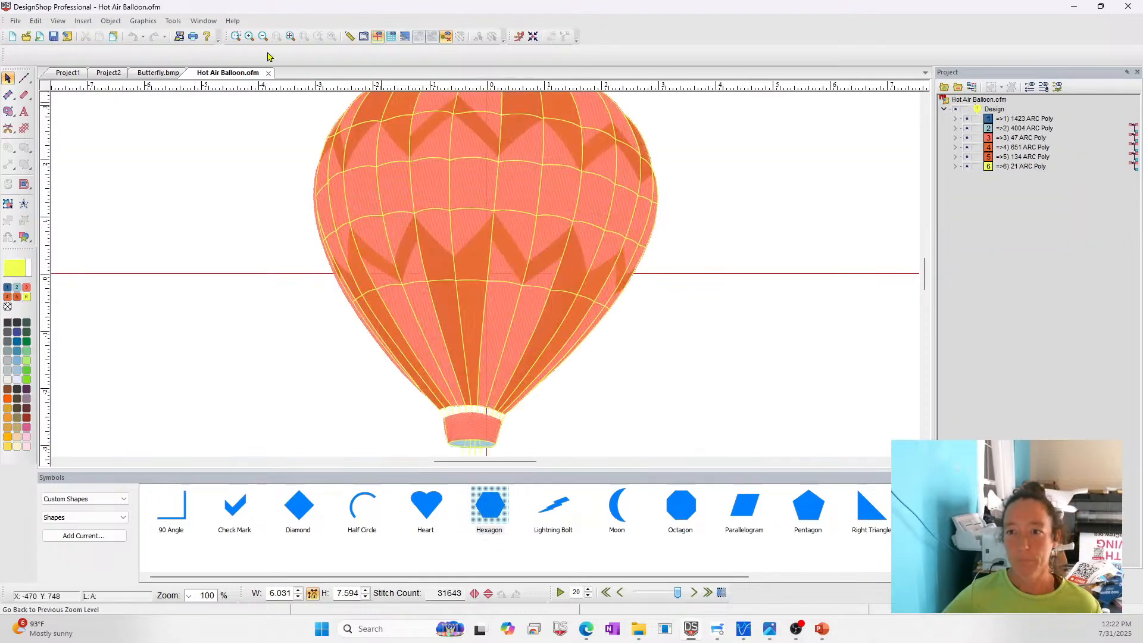
pyautogui.click(290, 37)
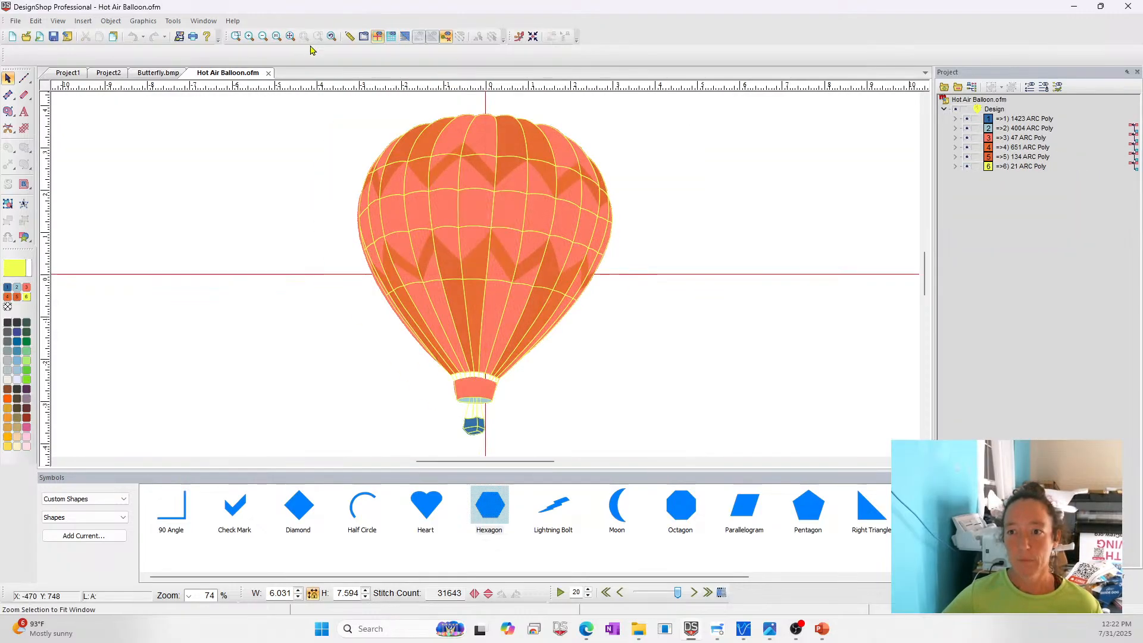
pyautogui.click(404, 37)
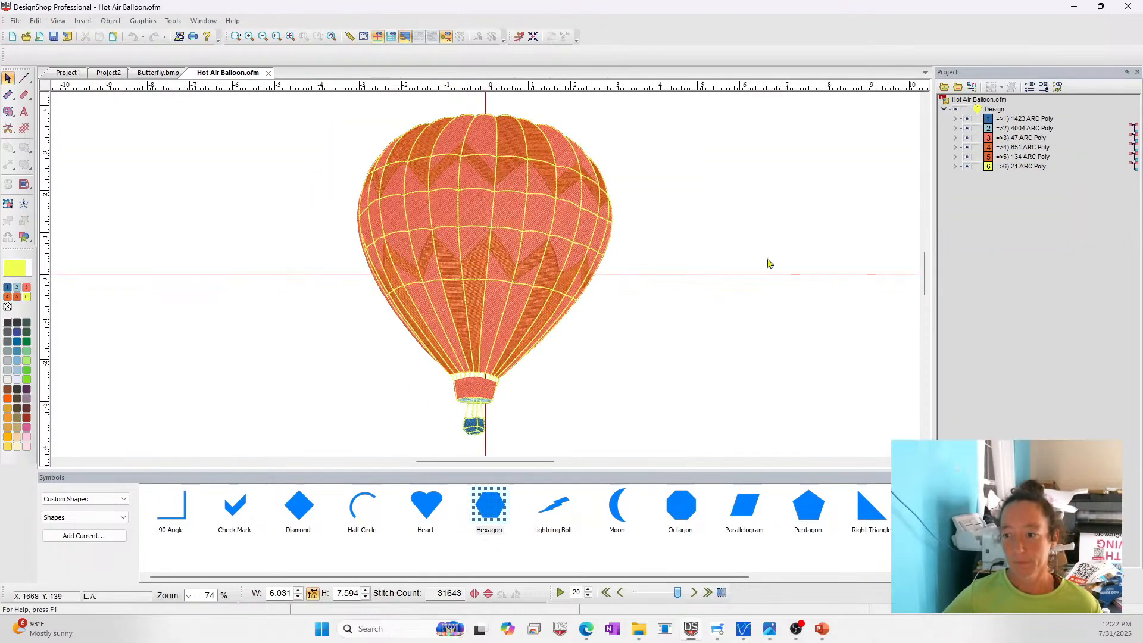
# - Recolor color block 6 (21 ARC Poly) with 1800 Emerald Black and block 3 (47 ARC Poly) with 1871 Porcelain Blue
pyautogui.click(1019, 167)
pyautogui.click(7, 322)
pyautogui.click(688, 310)
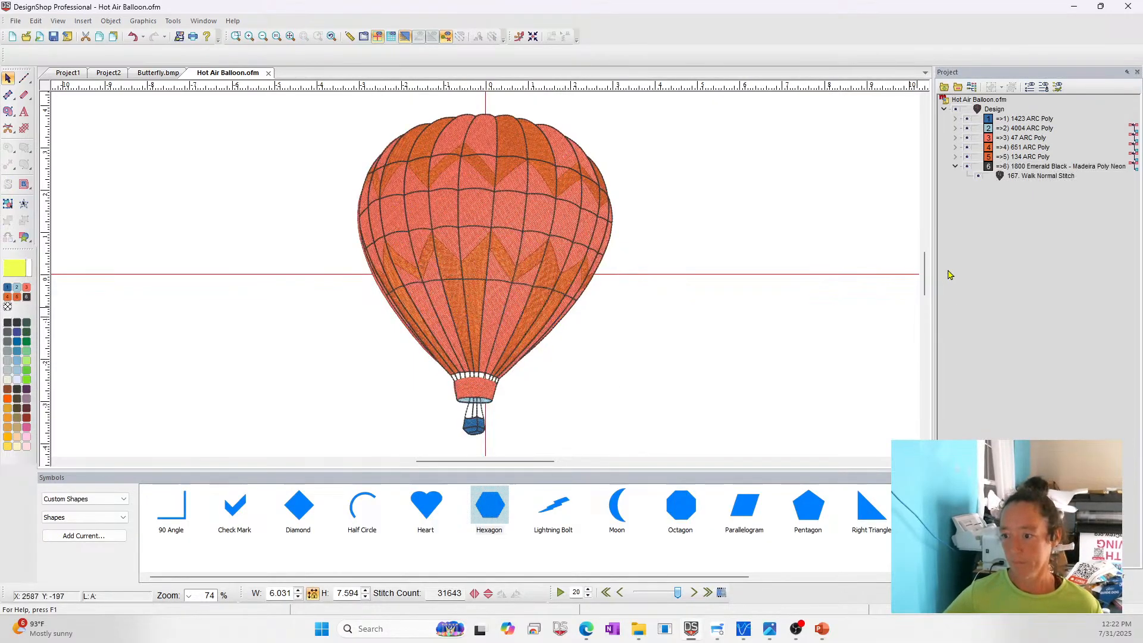
pyautogui.click(1005, 139)
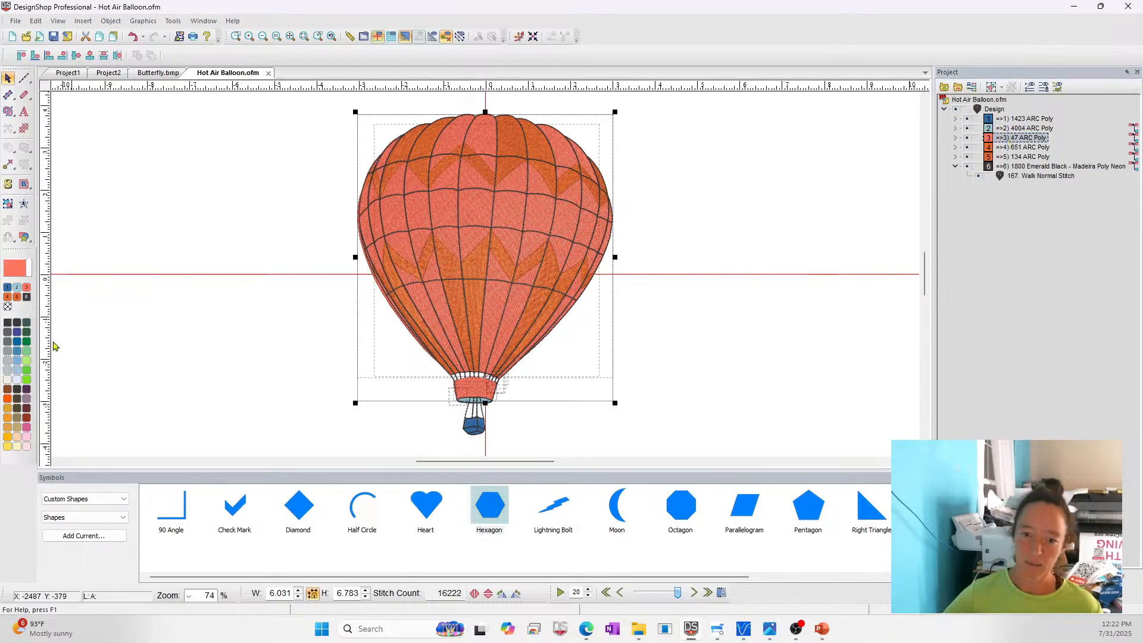
pyautogui.click(16, 360)
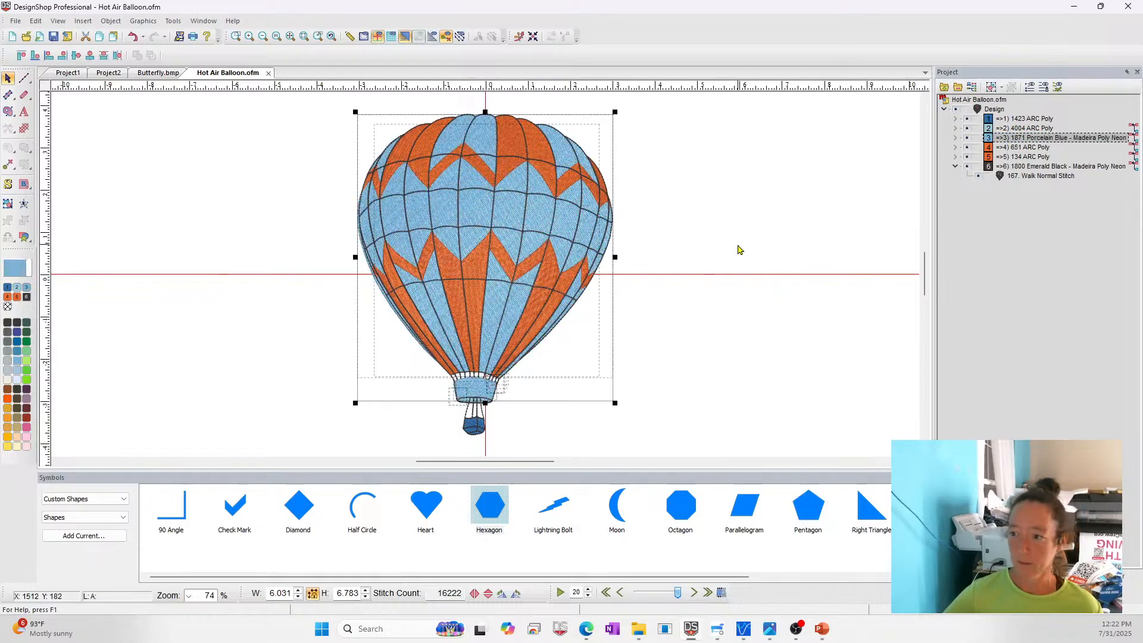
pyautogui.click(735, 251)
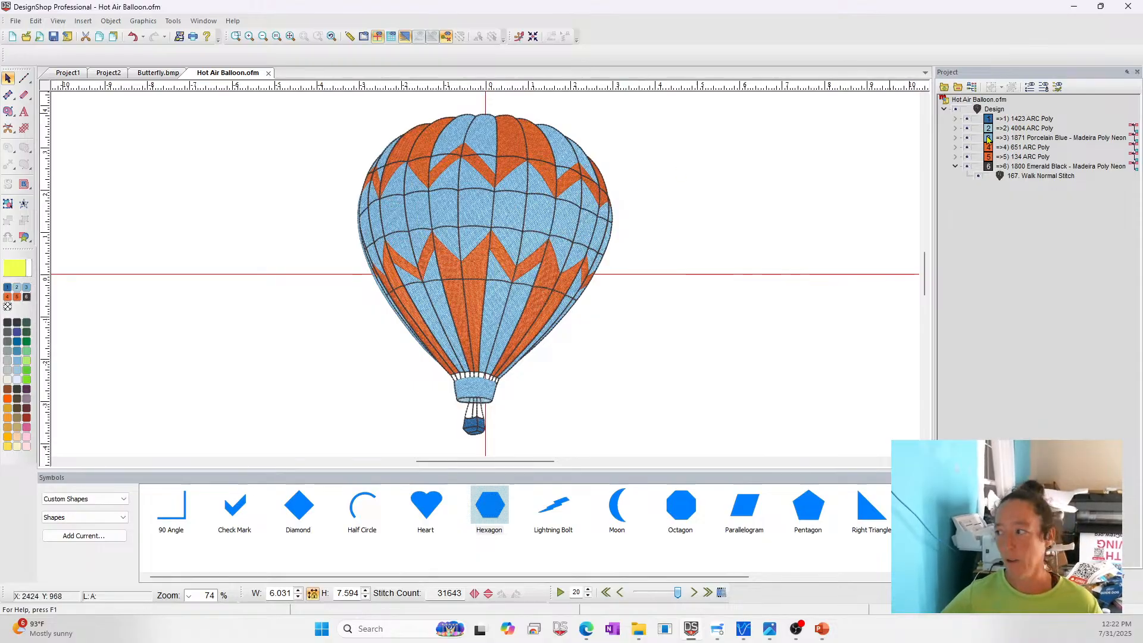
# - Hide the whole design, show only color blocks 1 to 3, and select the balloon's large blue complex fill
pyautogui.click(957, 110)
pyautogui.click(966, 119)
pyautogui.click(968, 129)
pyautogui.click(966, 138)
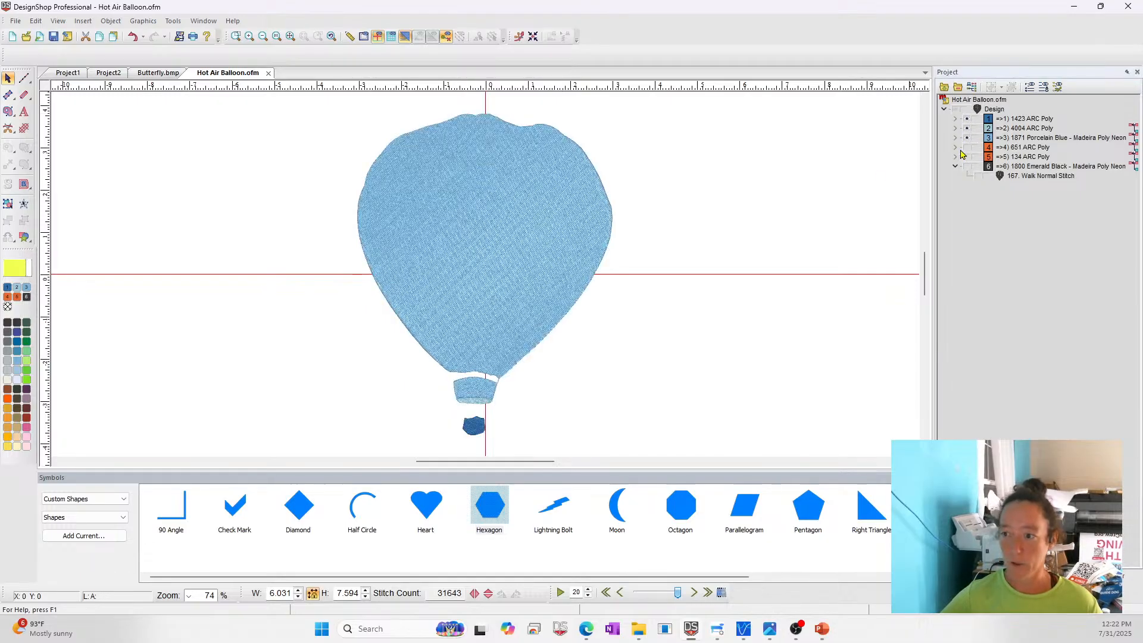
pyautogui.click(423, 255)
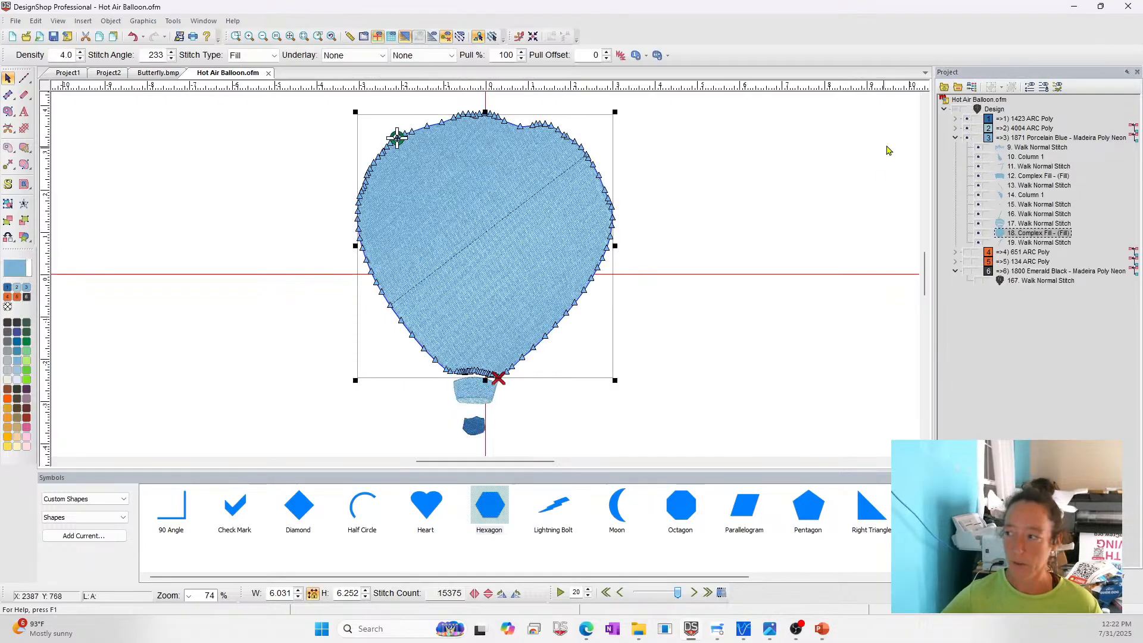
# - Show the two orange color blocks and the Emerald Black outline again, and clear the selection
pyautogui.click(966, 253)
pyautogui.click(966, 262)
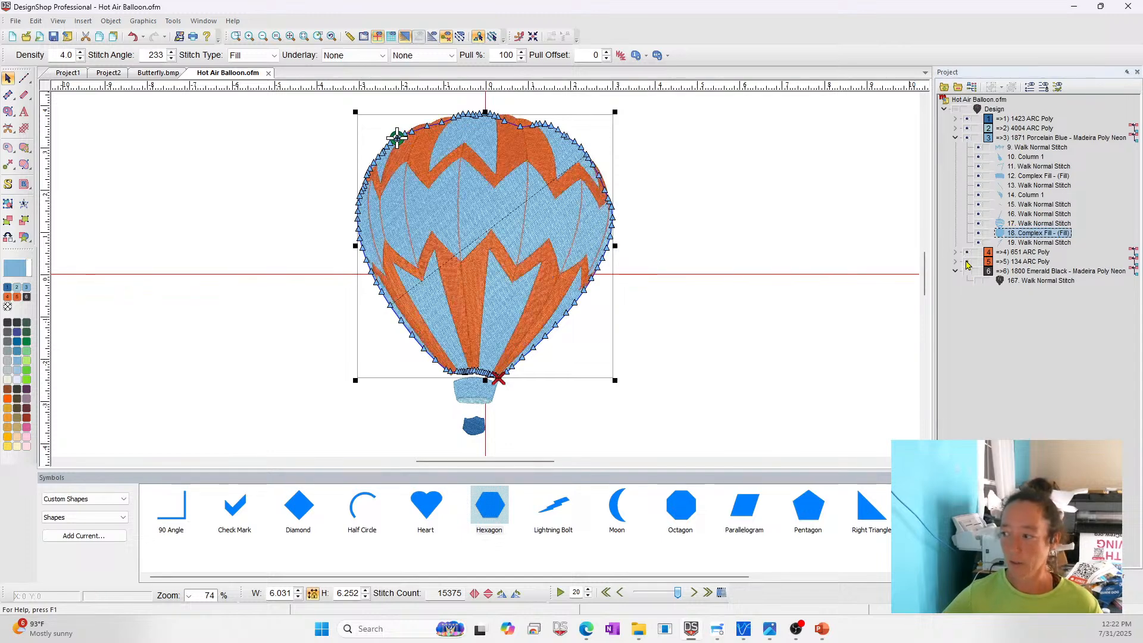
pyautogui.click(967, 272)
pyautogui.click(843, 320)
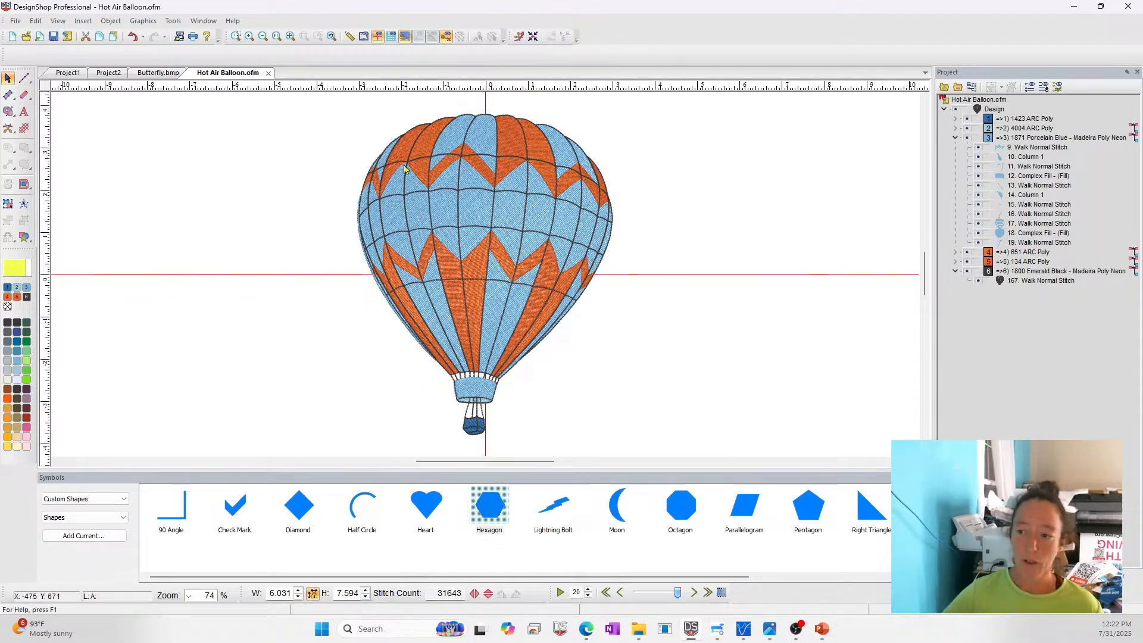
# - Examine the path and properties of the balloon's black walk-stitch outline by selecting that element, leaving it deselected
pyautogui.click(1042, 280)
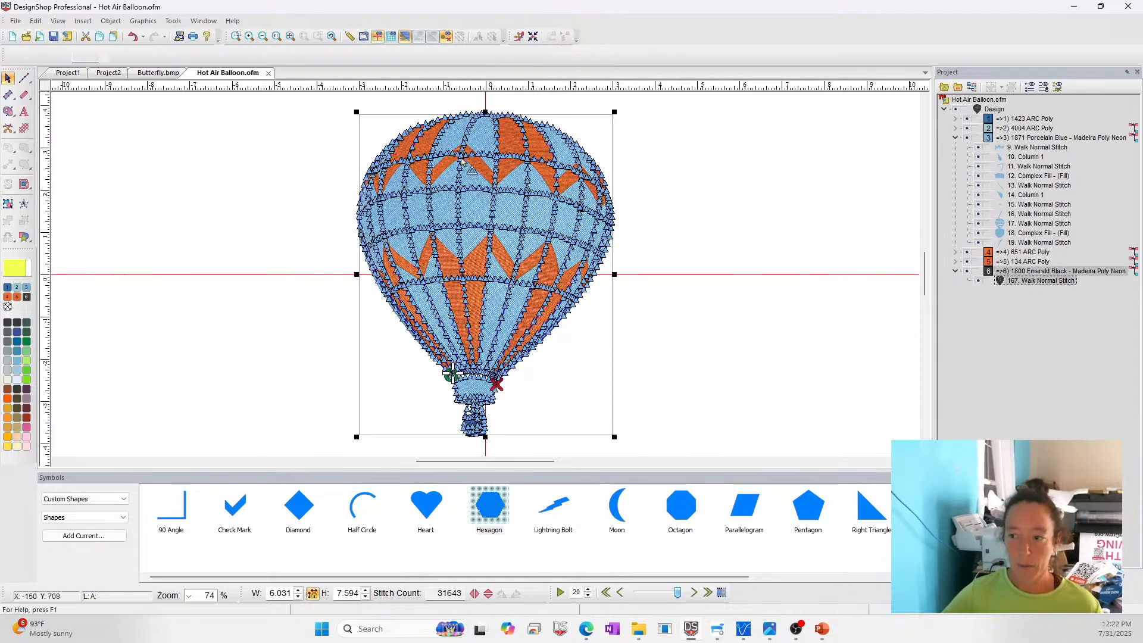
pyautogui.click(725, 382)
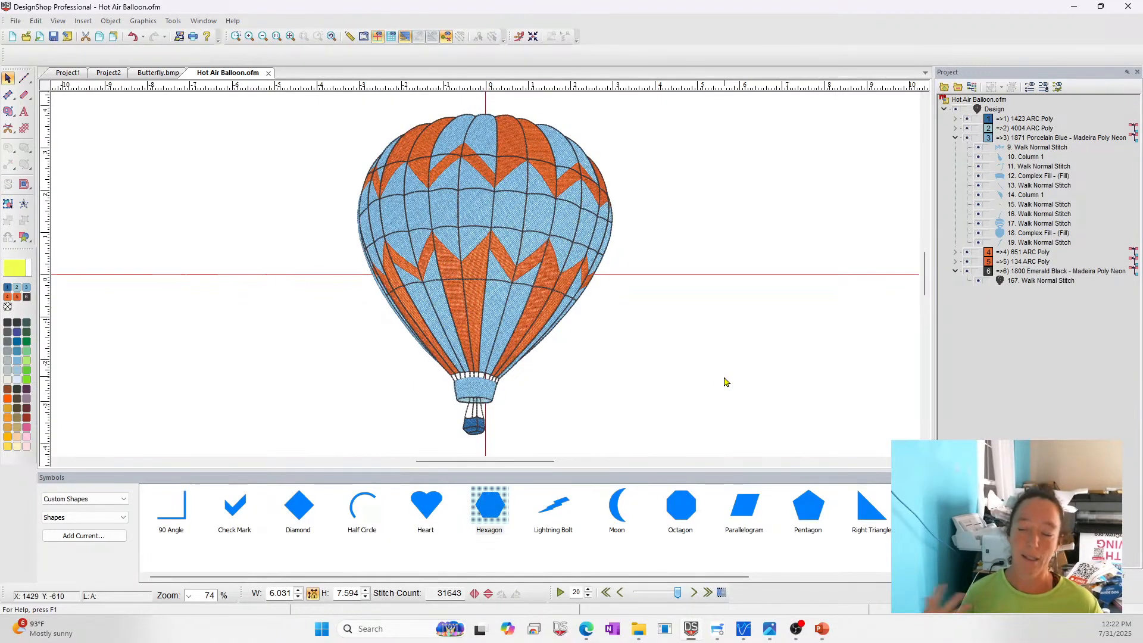
pyautogui.click(1056, 281)
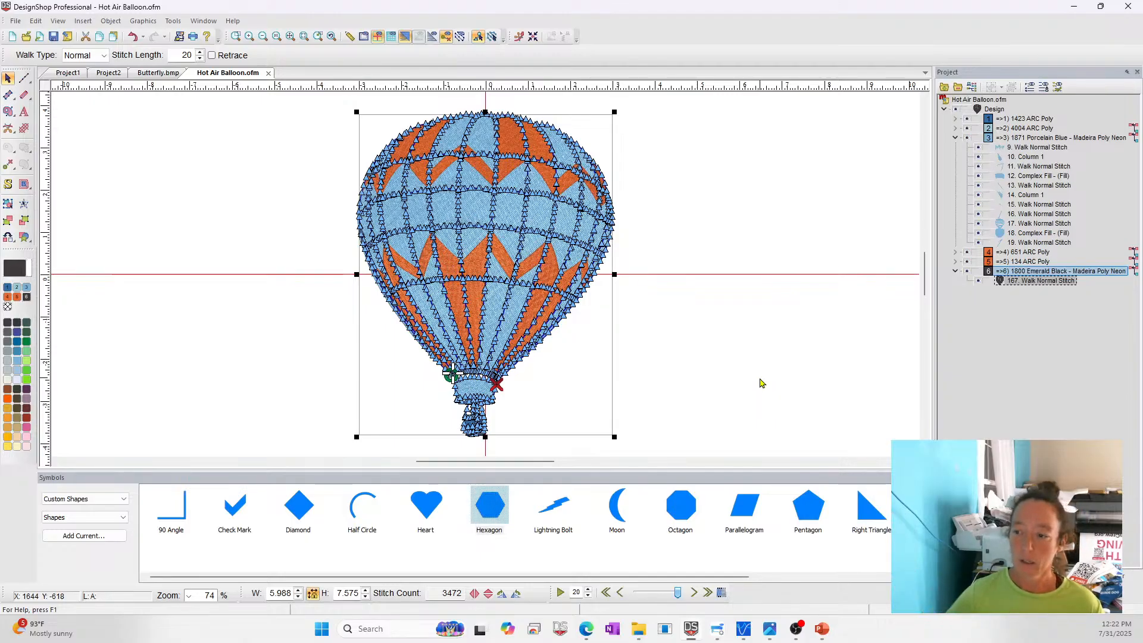
pyautogui.click(770, 343)
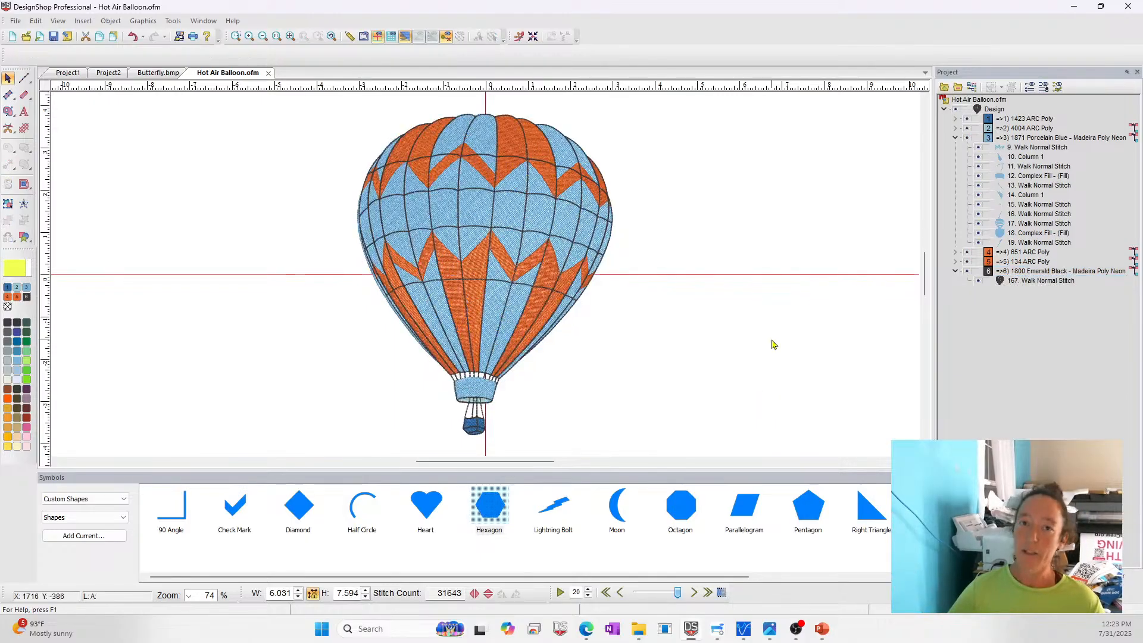
pyautogui.click(1057, 282)
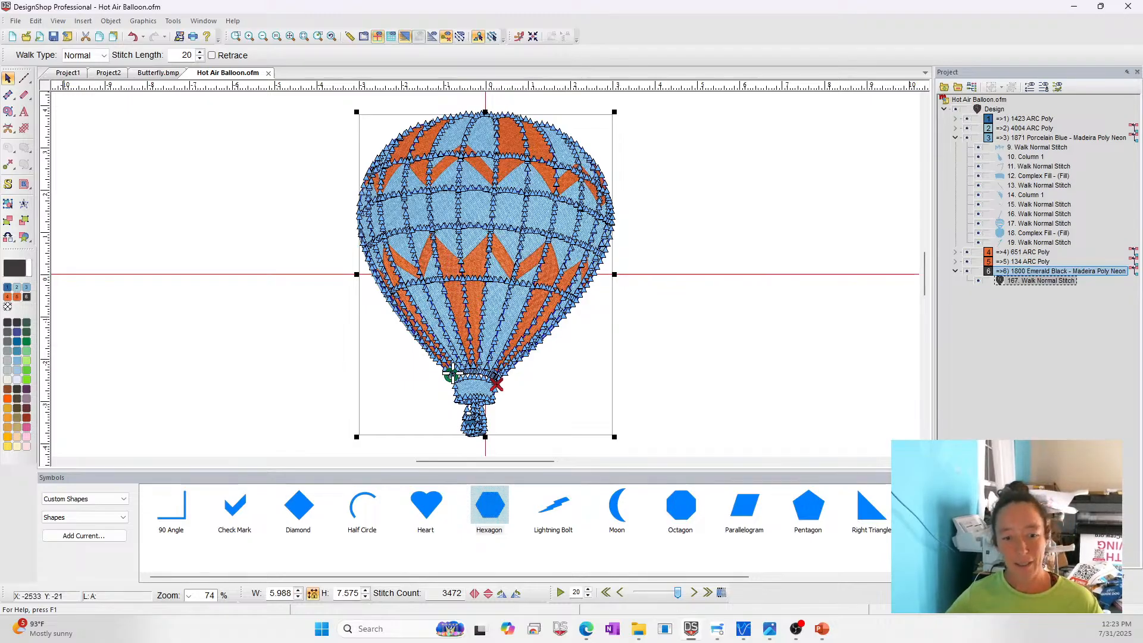
pyautogui.click(767, 130)
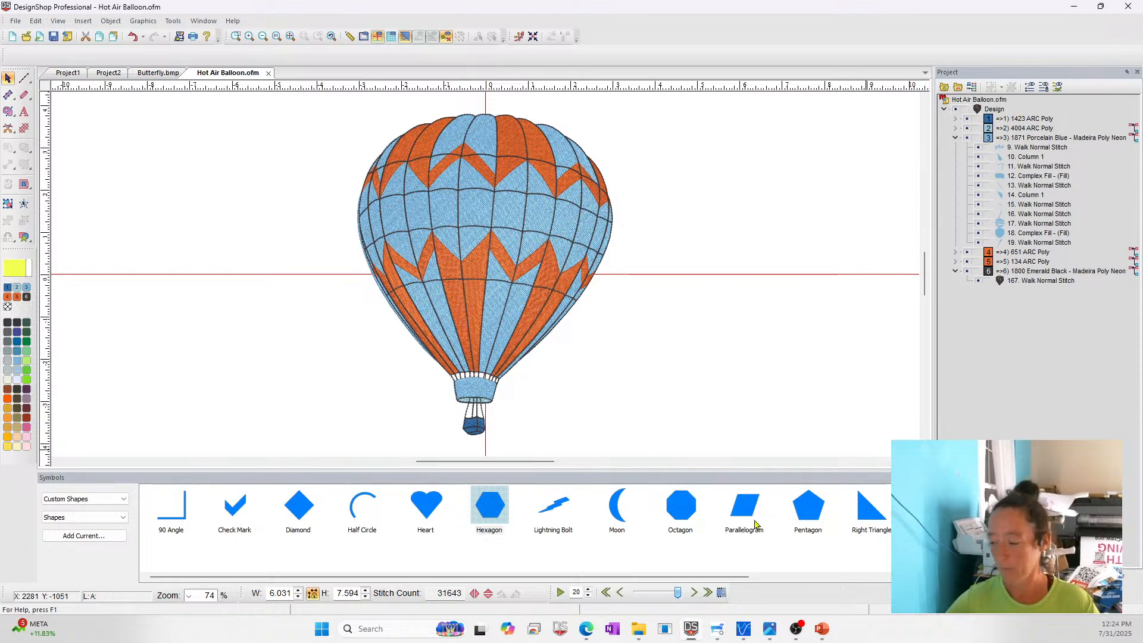
# - Switch to the PowerPoint slide show and advance to the "Additional way to submit questions" slide
pyautogui.moveTo(821, 629)
pyautogui.click(810, 579)
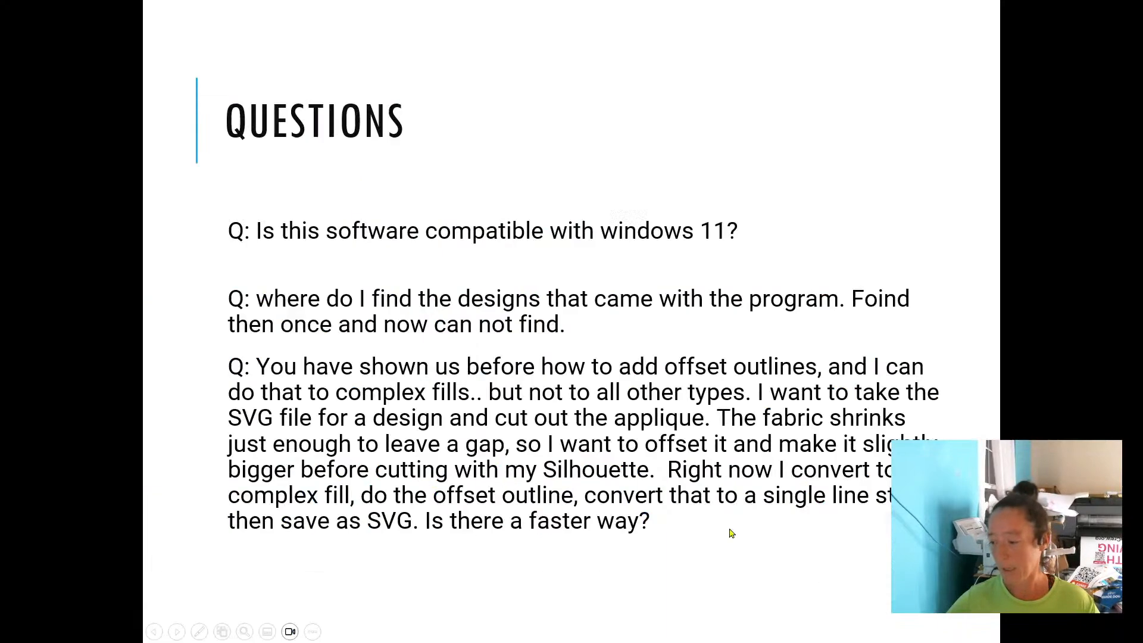
pyautogui.click(507, 356)
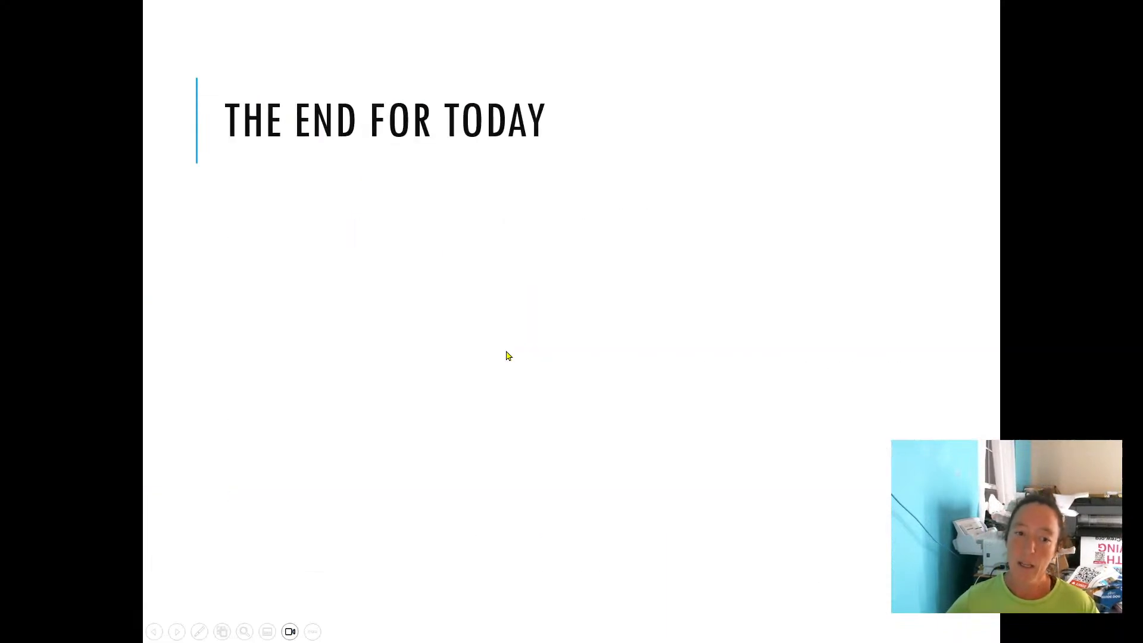
pyautogui.click(506, 352)
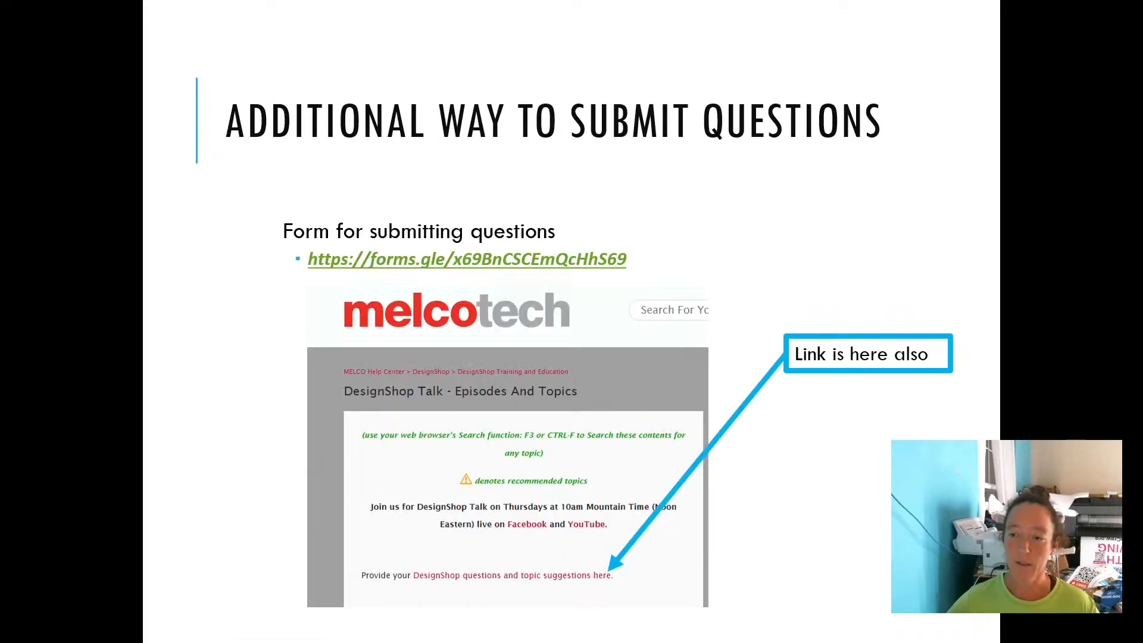